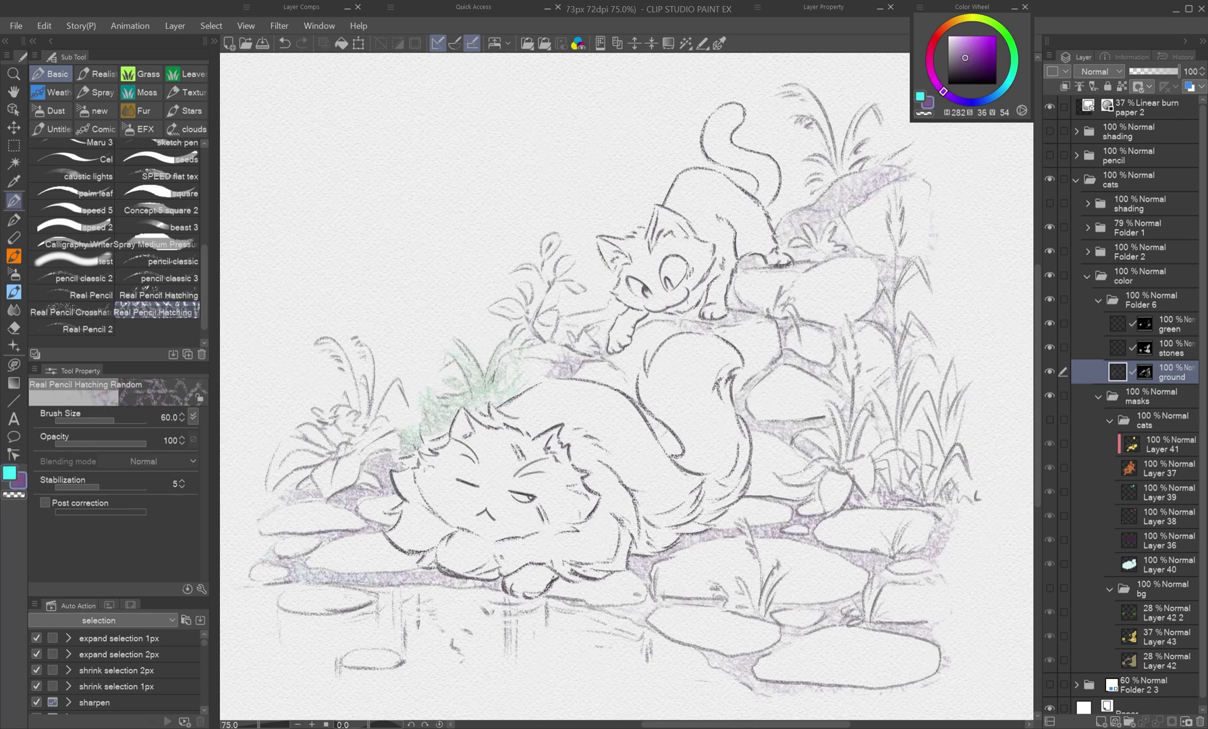
# Hatch the stones in orange and yellow on the stones layer and continue the hatching on the ground layer.
pyautogui.click(1118, 299)
pyautogui.moveTo(750, 297); pyautogui.dragTo(857, 270)
pyautogui.moveTo(760, 442); pyautogui.dragTo(793, 486)
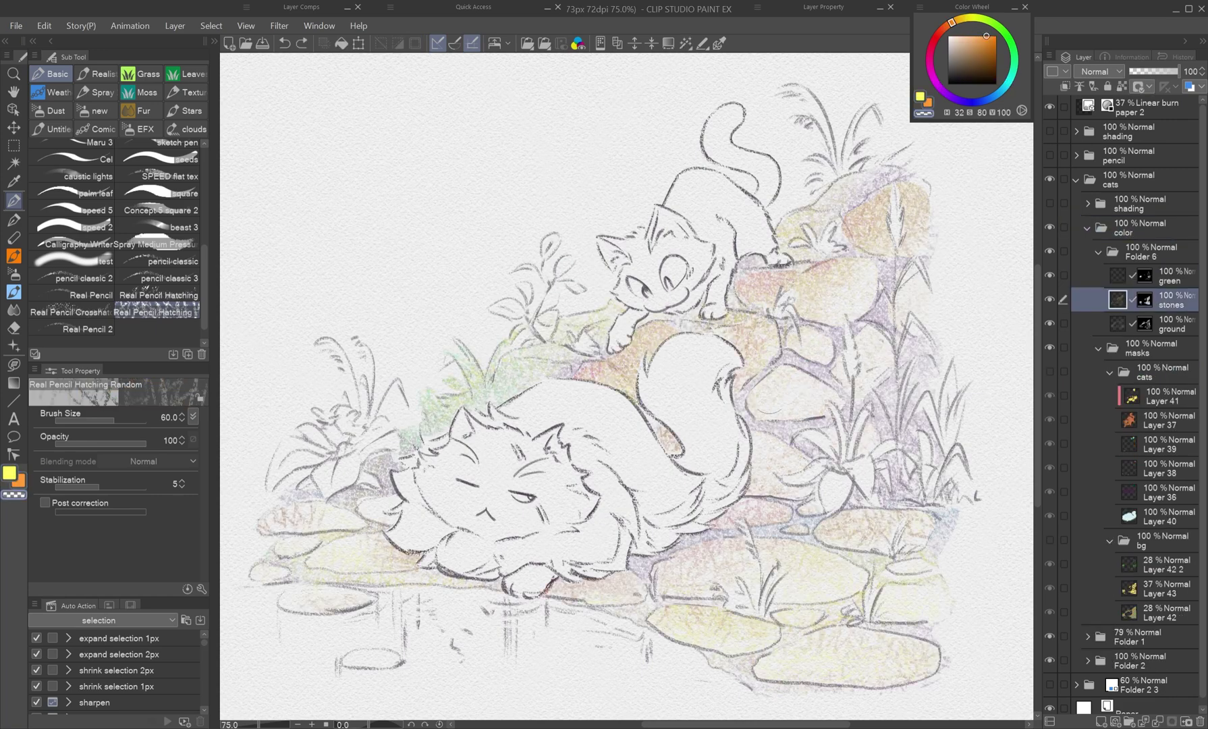
pyautogui.click(1173, 324)
pyautogui.moveTo(506, 384); pyautogui.dragTo(567, 354)
# Colour the foliage around the cats and stones green on the green layer using Real Pencil Hatching Random.
pyautogui.click(1173, 299)
pyautogui.click(1173, 276)
pyautogui.moveTo(303, 466); pyautogui.dragTo(365, 439)
pyautogui.click(1011, 77)
pyautogui.moveTo(803, 435); pyautogui.dragTo(827, 464)
pyautogui.click(1173, 300)
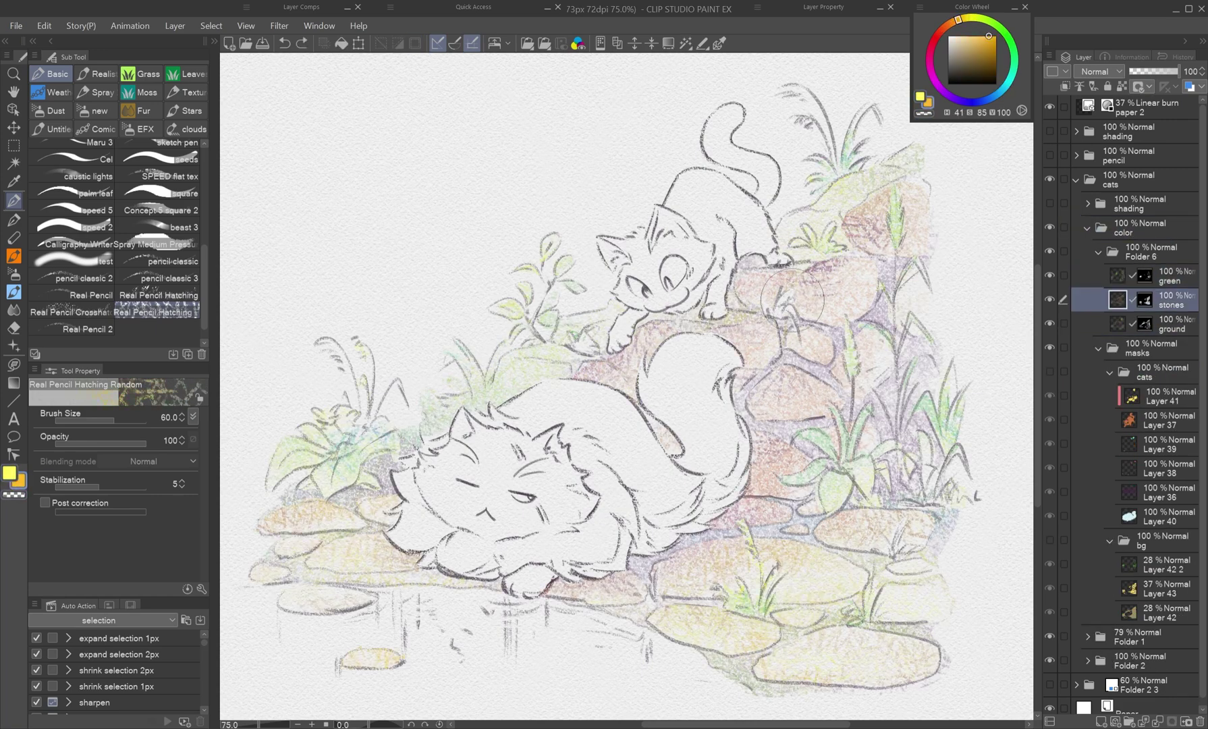
# Colour the small standing cat's fur orange with pencil hatching and add Real Pencil strokes along its tail.
pyautogui.click(1117, 276)
pyautogui.moveTo(688, 183); pyautogui.dragTo(756, 222)
pyautogui.click(1012, 49)
pyautogui.moveTo(665, 264); pyautogui.dragTo(682, 280)
pyautogui.moveTo(1141, 665); pyautogui.dragTo(1140, 216)
pyautogui.click(1173, 349)
pyautogui.click(91, 295)
pyautogui.moveTo(705, 128); pyautogui.dragTo(776, 192)
# Colour the small cat's eyes green and its ears pink with the Real Pencil, keeping the background colour folder hidden.
pyautogui.click(1173, 324)
pyautogui.moveTo(668, 263); pyautogui.dragTo(683, 278)
pyautogui.click(940, 32)
pyautogui.click(968, 36)
pyautogui.moveTo(660, 220); pyautogui.dragTo(675, 233)
pyautogui.click(1118, 324)
pyautogui.click(1050, 420)
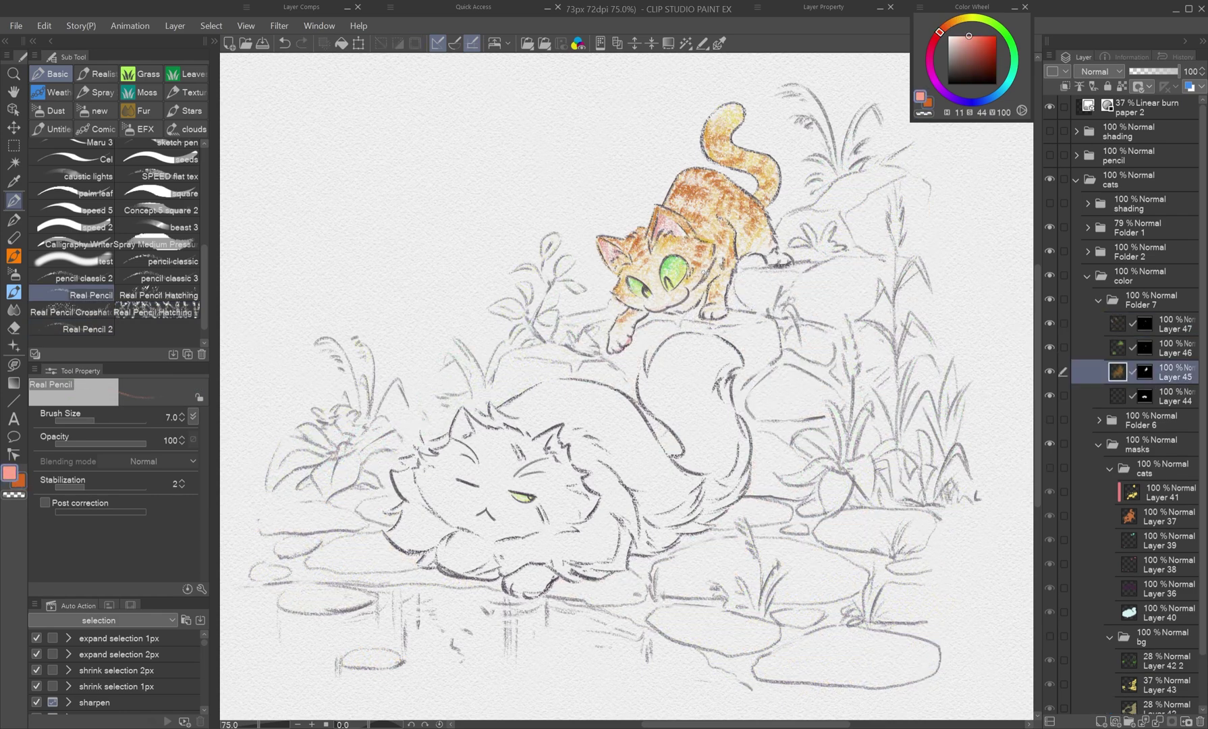
# Hatch the lying cat's head, back and tail in pink and purple with Real Pencil Hatching Random.
pyautogui.click(1118, 396)
pyautogui.click(155, 312)
pyautogui.moveTo(459, 452); pyautogui.dragTo(573, 472)
pyautogui.moveTo(574, 405); pyautogui.dragTo(688, 486)
pyautogui.click(1006, 86)
pyautogui.click(1088, 203)
pyautogui.click(1174, 661)
pyautogui.click(1175, 565)
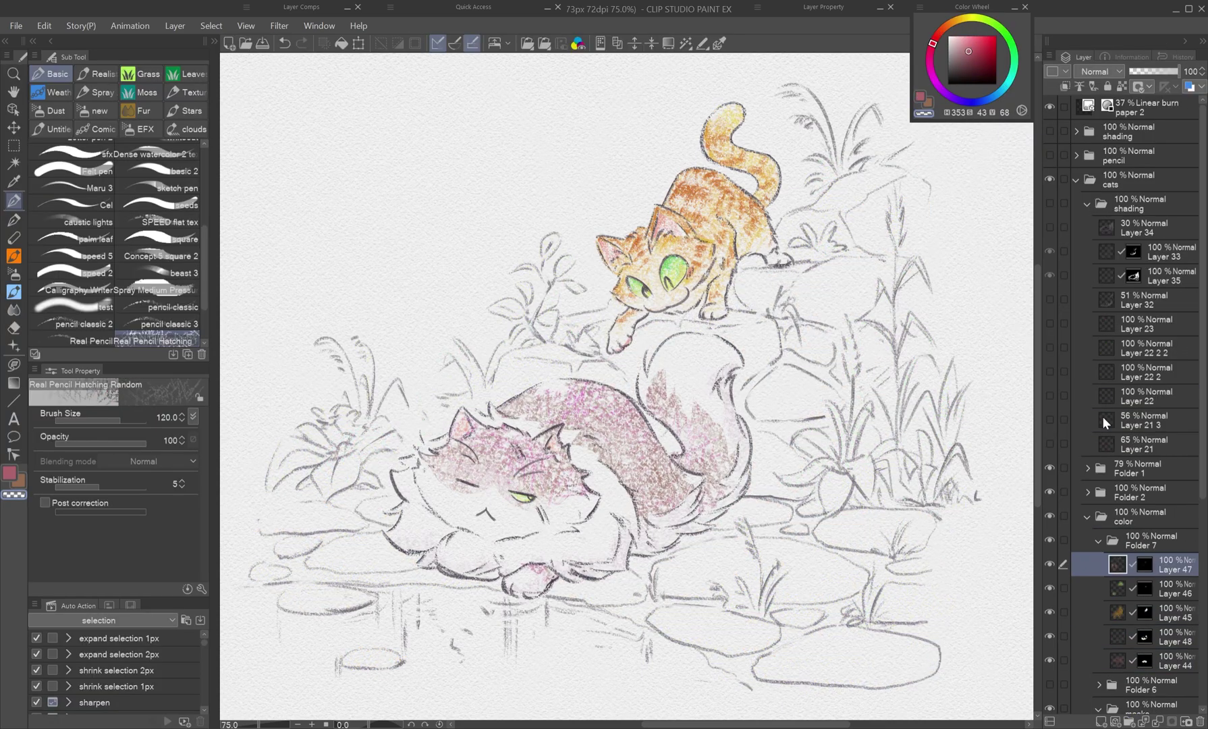
# Create a new layer in the cats' colour folder and draw red and orange outline accents on both cats with the Real Pencil.
pyautogui.click(91, 340)
pyautogui.click(1088, 227)
pyautogui.click(1101, 721)
pyautogui.click(937, 36)
pyautogui.moveTo(641, 395); pyautogui.dragTo(677, 430)
pyautogui.moveTo(726, 250); pyautogui.dragTo(708, 286)
pyautogui.press('x')
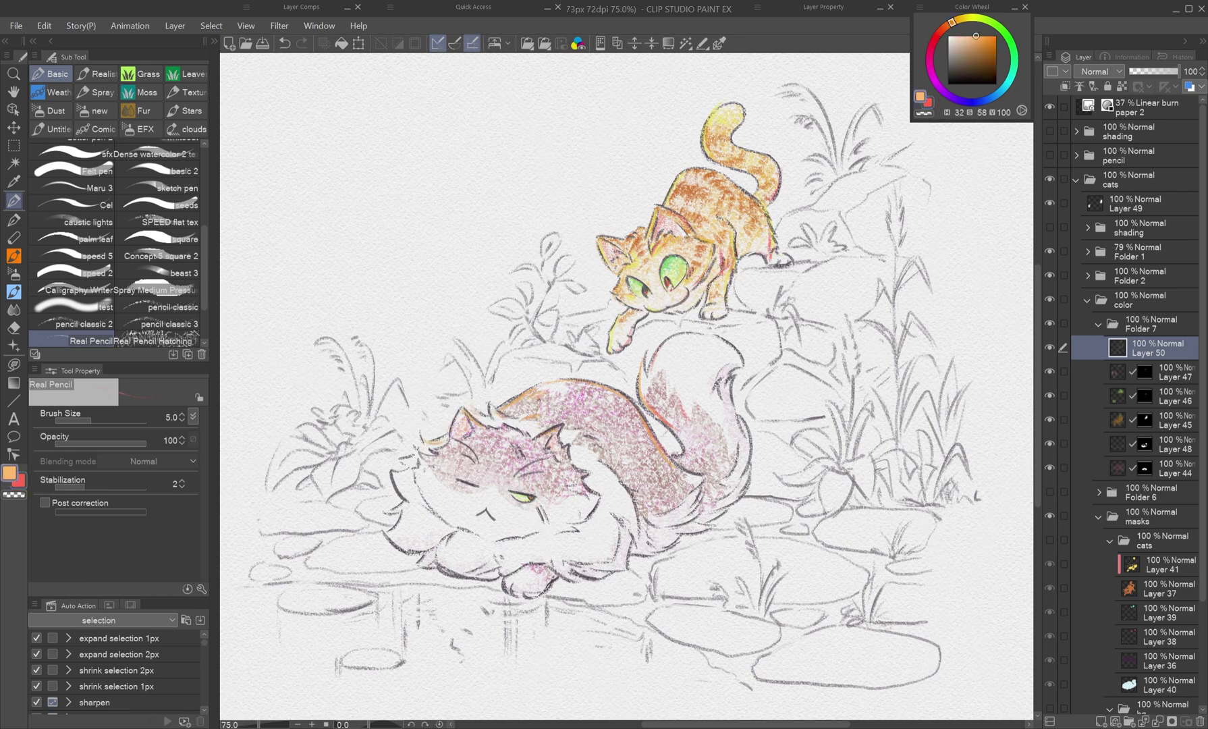
# Add magenta Real Pencil accents along the lying cat's fur edges and tail.
pyautogui.press('x')
pyautogui.moveTo(697, 485); pyautogui.dragTo(672, 498)
pyautogui.press('x')
pyautogui.click(934, 79)
pyautogui.click(968, 36)
pyautogui.moveTo(736, 421); pyautogui.dragTo(731, 474)
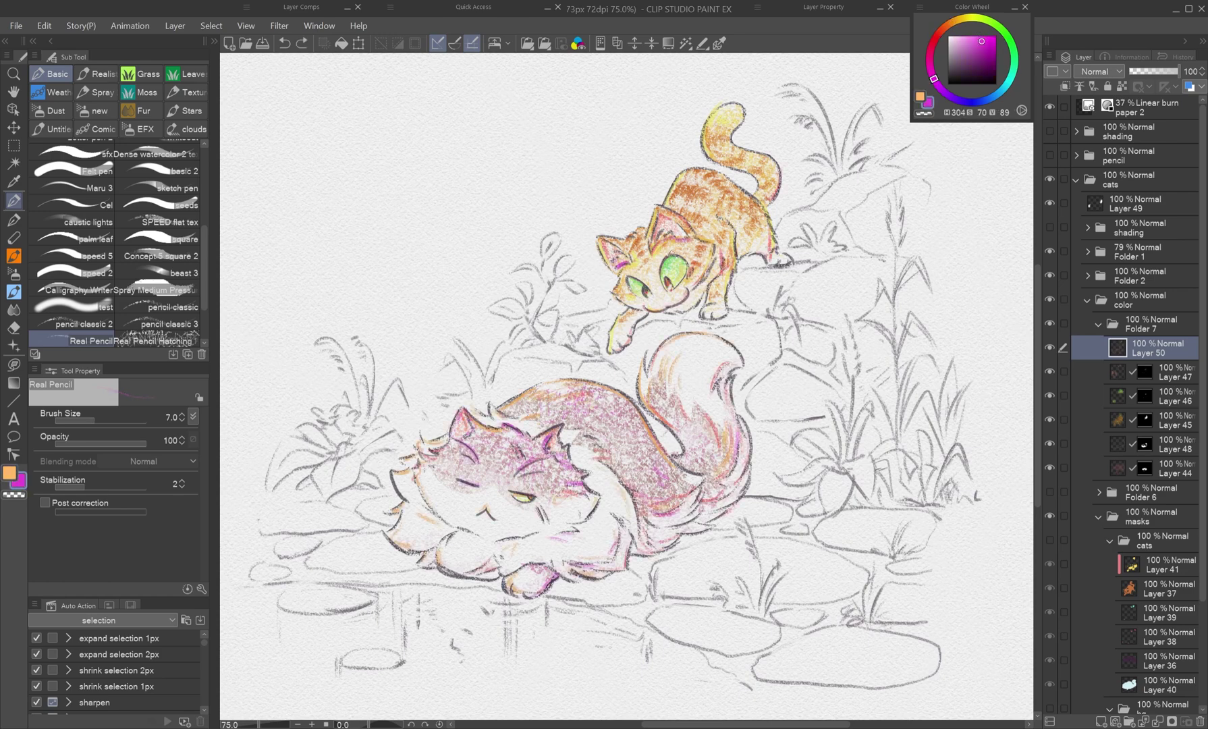
# Show the background colour folder, add a new layer above the green layer, and draw purple pencil accents along the stone edges.
pyautogui.click(1050, 492)
pyautogui.click(1098, 493)
pyautogui.click(1174, 516)
pyautogui.click(1101, 722)
pyautogui.moveTo(678, 579); pyautogui.dragTo(730, 548)
pyautogui.click(935, 78)
pyautogui.moveTo(940, 664); pyautogui.dragTo(809, 687)
# Draw yellow Real Pencil highlights on the plants and on the stones beside the small cat.
pyautogui.press('x')
pyautogui.click(968, 18)
pyautogui.click(973, 37)
pyautogui.moveTo(282, 440); pyautogui.dragTo(292, 466)
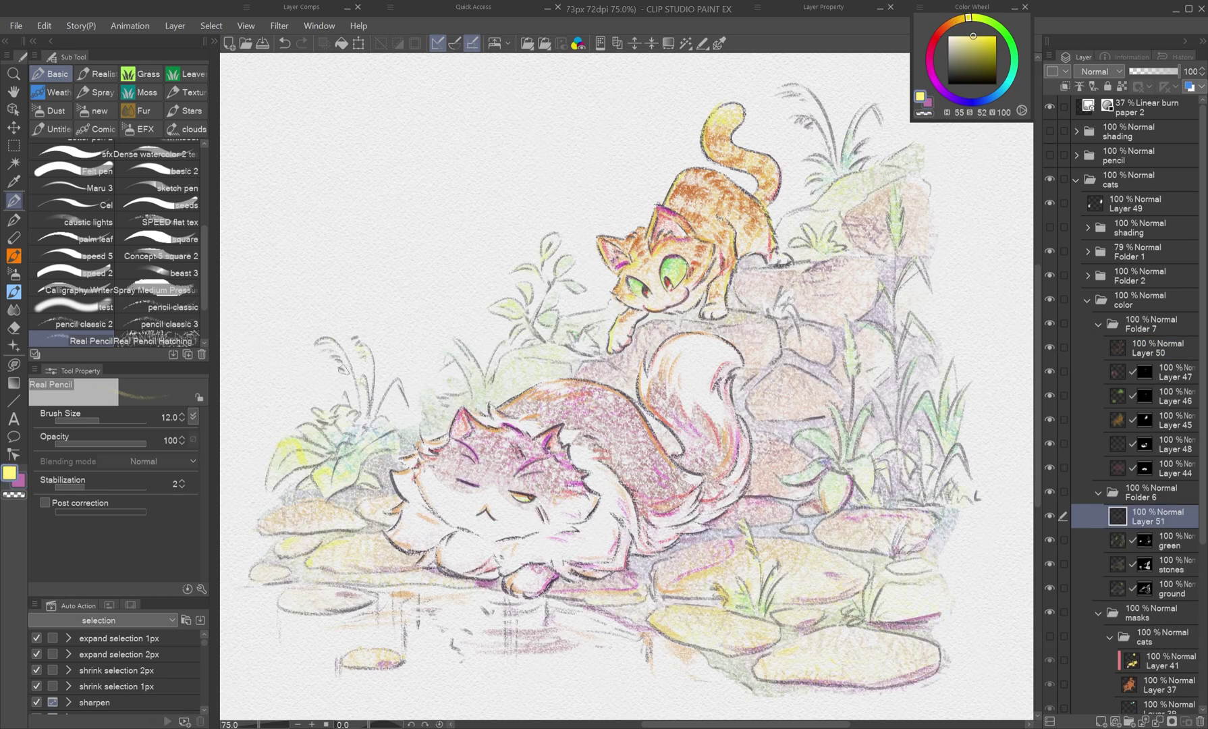
pyautogui.moveTo(777, 324); pyautogui.dragTo(795, 289)
# Hatch the ground and shaded areas near the stones with Real Pencil Hatching Random on the ground layer, and collapse the cats folder.
pyautogui.click(156, 340)
pyautogui.click(1175, 589)
pyautogui.moveTo(918, 398); pyautogui.dragTo(840, 503)
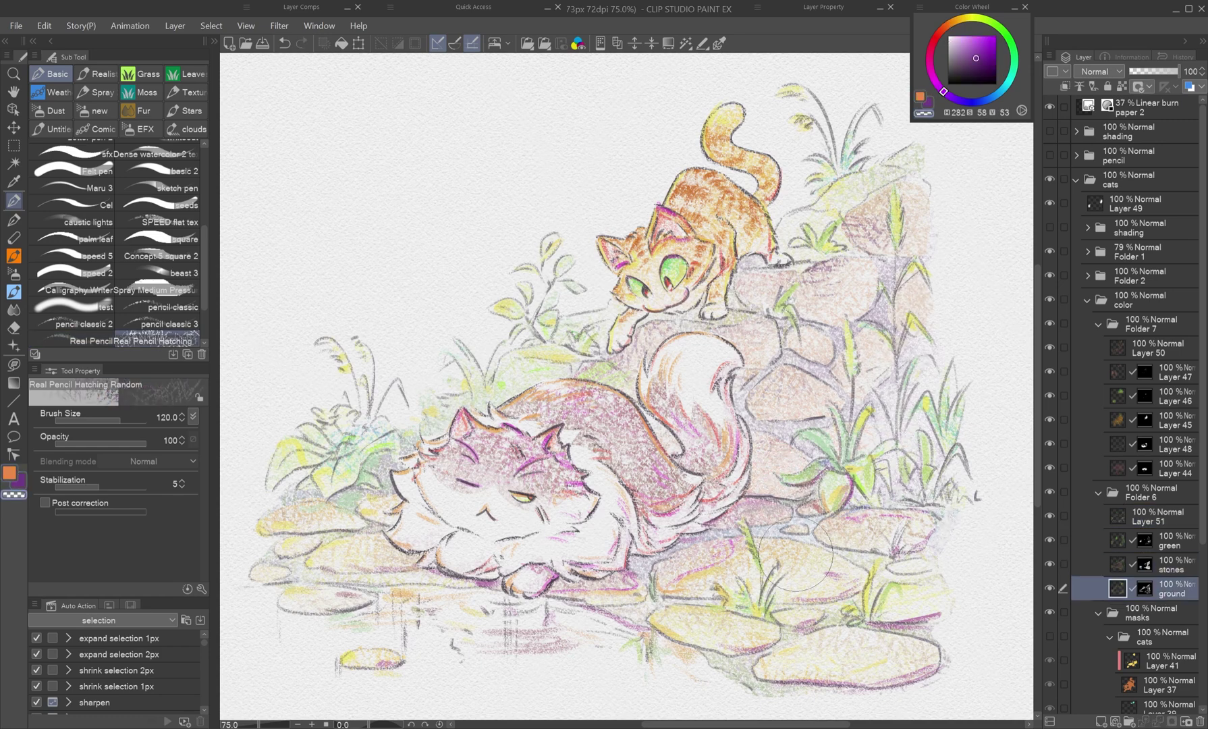
pyautogui.press('x')
pyautogui.click(1175, 468)
pyautogui.press('x')
pyautogui.click(1078, 180)
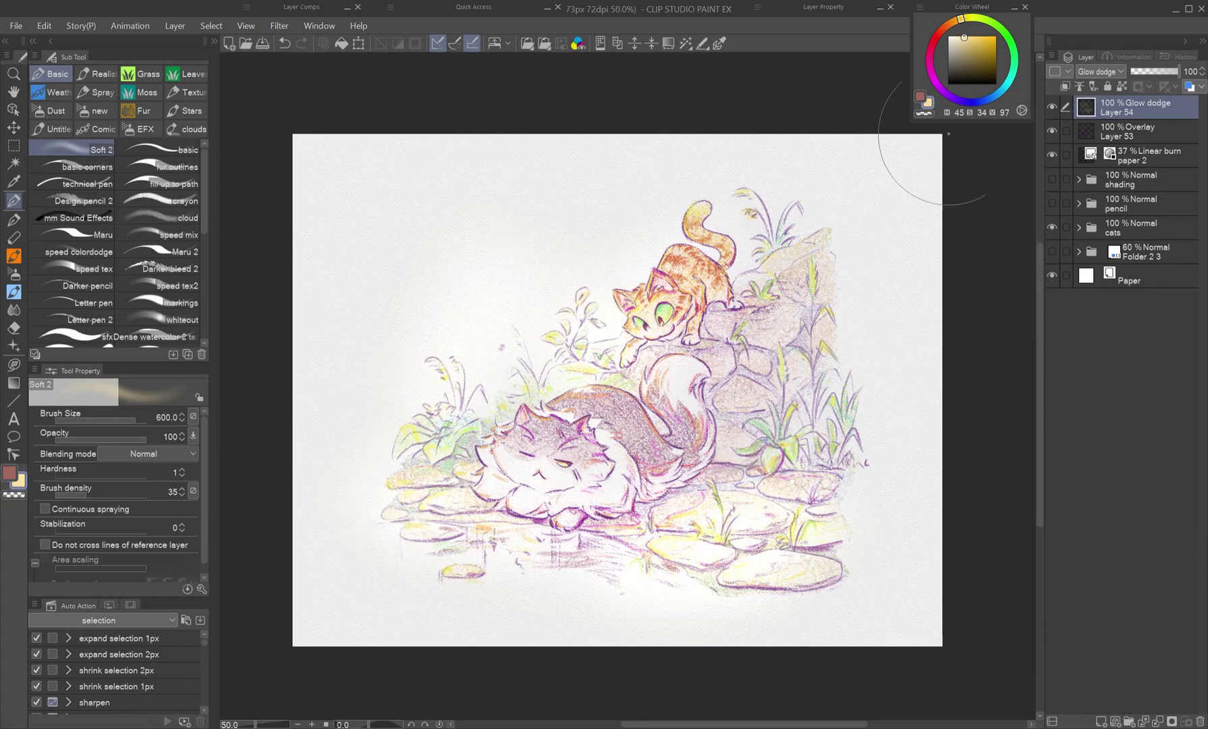
# Brush soft pale yellow light over the stones and water on the Overlay layer with the Soft 2 brush.
pyautogui.moveTo(1051, 106)
pyautogui.mouseDown()
pyautogui.moveTo(1052, 130)
pyautogui.moveTo(1052, 107)
pyautogui.mouseUp()
pyautogui.click(1134, 132)
pyautogui.press('x')
pyautogui.press('x')
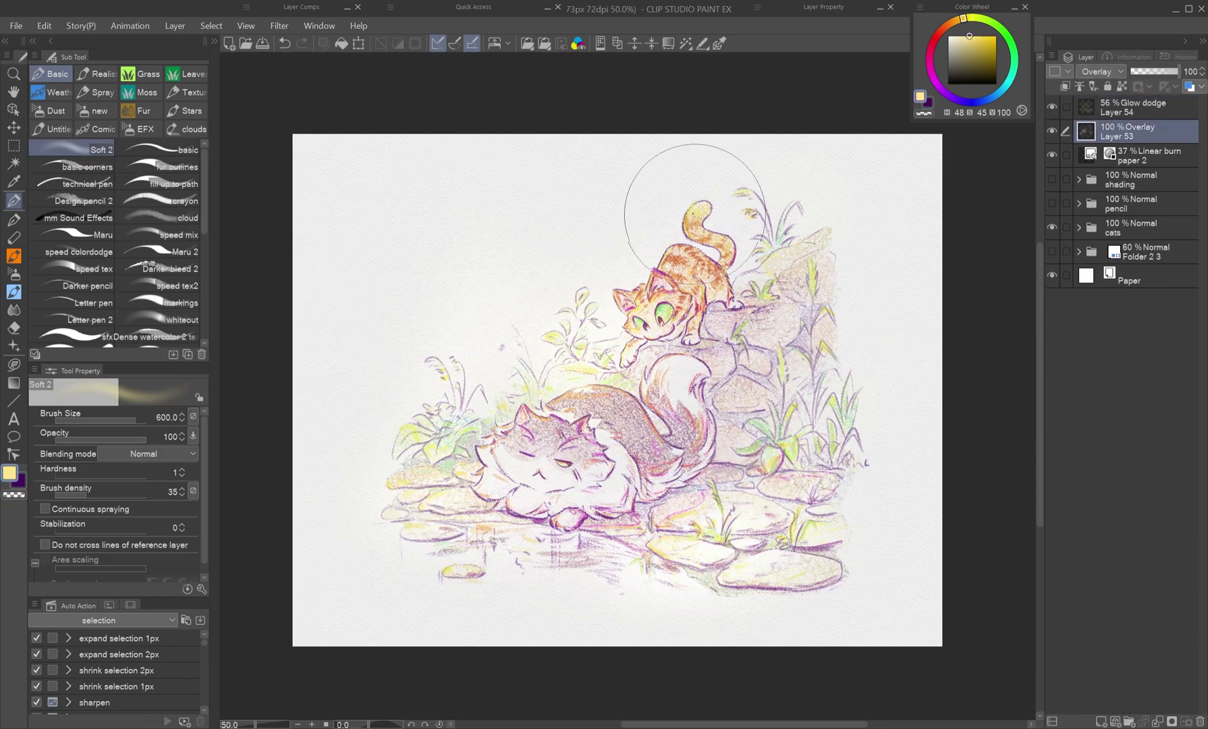
pyautogui.moveTo(721, 588)
pyautogui.mouseDown()
pyautogui.moveTo(755, 573)
pyautogui.moveTo(591, 549)
pyautogui.mouseUp()
pyautogui.click(954, 23)
pyautogui.click(943, 31)
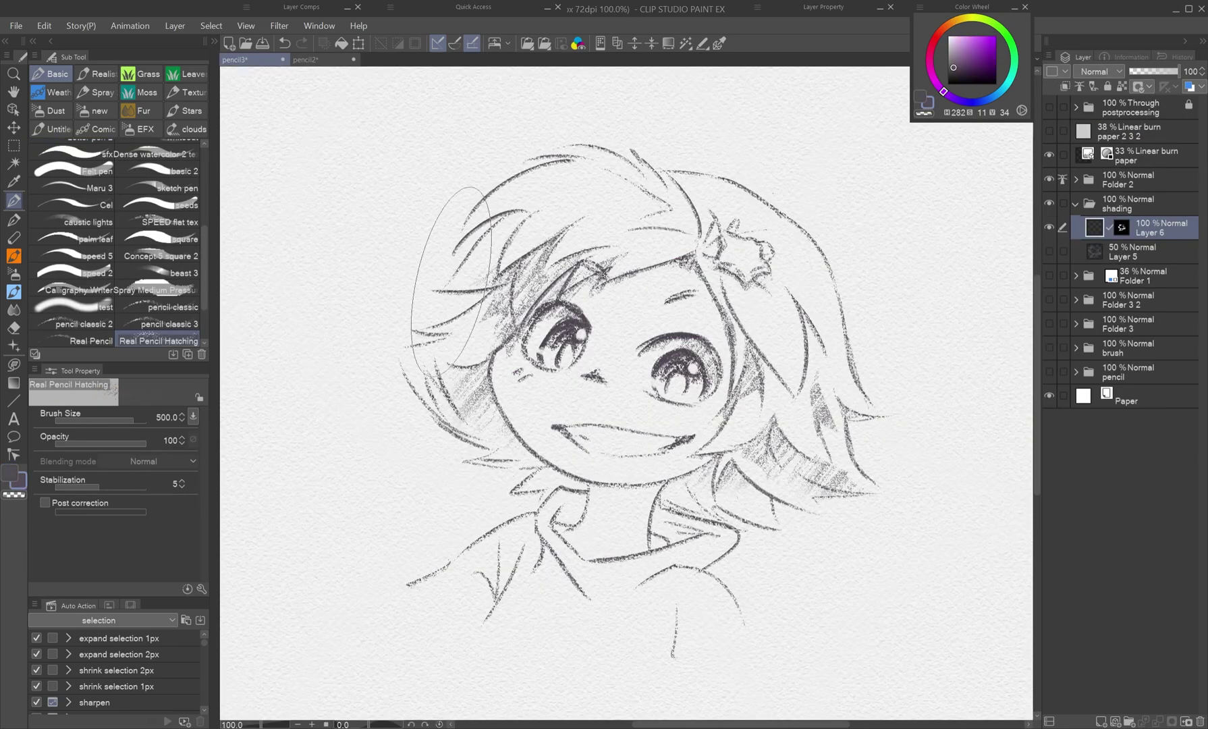
# Hatch pencil shading into the portrait's hair, neck and hoodie on Layer 6 with Real Pencil Hatching.
pyautogui.moveTo(810, 432); pyautogui.dragTo(648, 581)
pyautogui.moveTo(742, 466); pyautogui.dragTo(810, 473)
pyautogui.moveTo(447, 374); pyautogui.dragTo(472, 404)
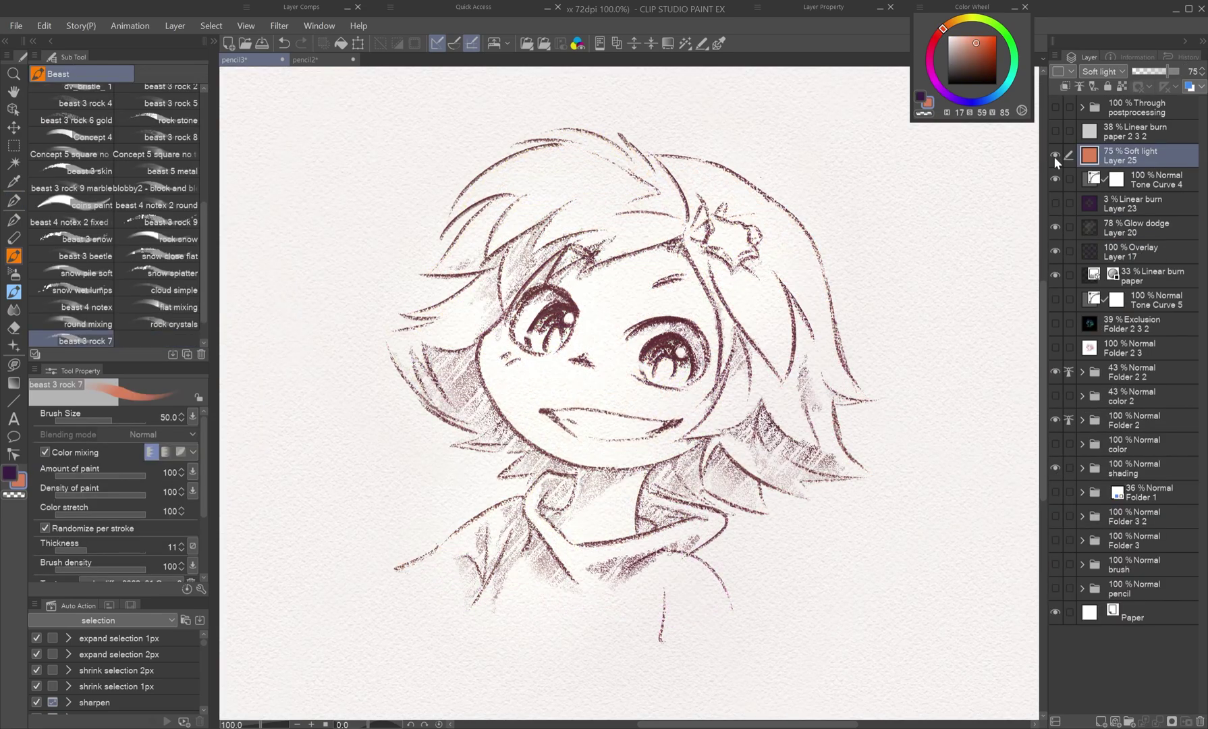
# Compare the portrait with and without the orange Soft light layer.
pyautogui.click(1055, 155)
pyautogui.click(1055, 156)
pyautogui.click(1055, 156)
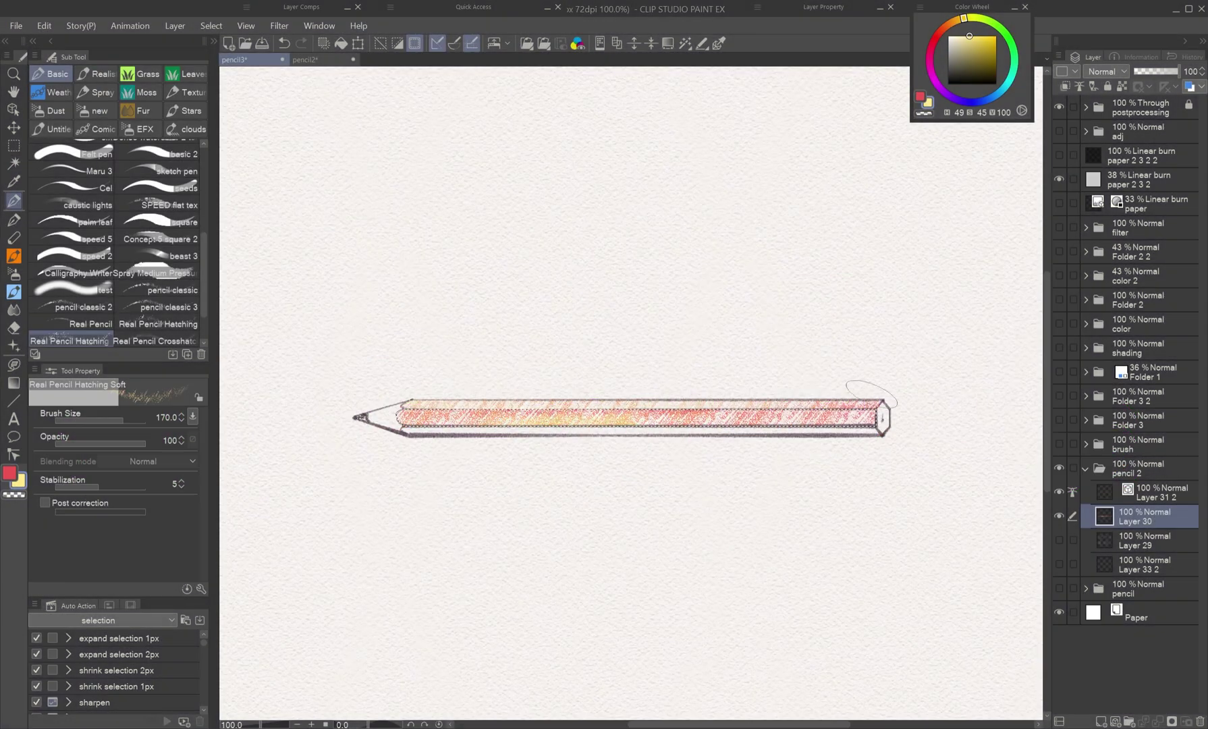
# Hatch the drawn pencil's body in red, add a new layer for magenta shading on its lower side, and colour its tip yellow.
pyautogui.moveTo(635, 419); pyautogui.dragTo(878, 431)
pyautogui.click(385, 417)
pyautogui.hotkey('ctrl', 'shift', 'n')
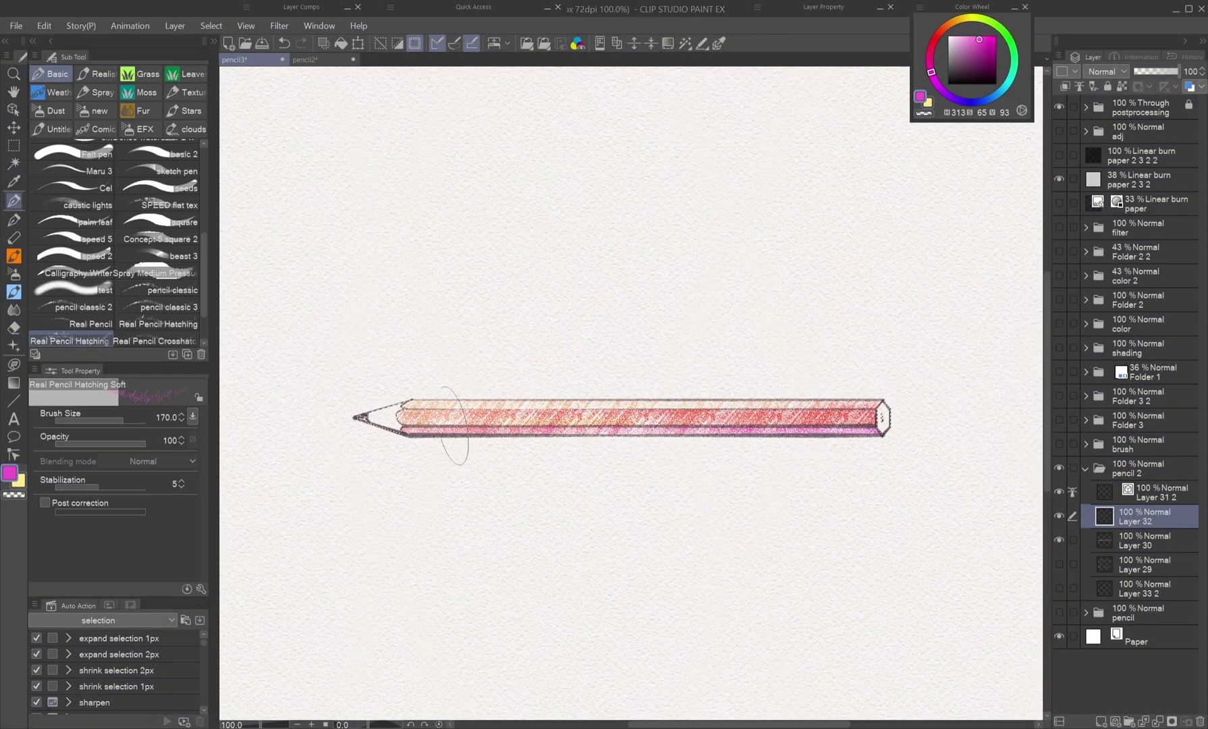
pyautogui.click(969, 36)
pyautogui.moveTo(378, 418); pyautogui.dragTo(439, 420)
# Refine the drawn pencil's sharpened tip on Layer 30 with the Real Pencil at size 10.
pyautogui.click(1145, 540)
pyautogui.press('e')
pyautogui.press('p')
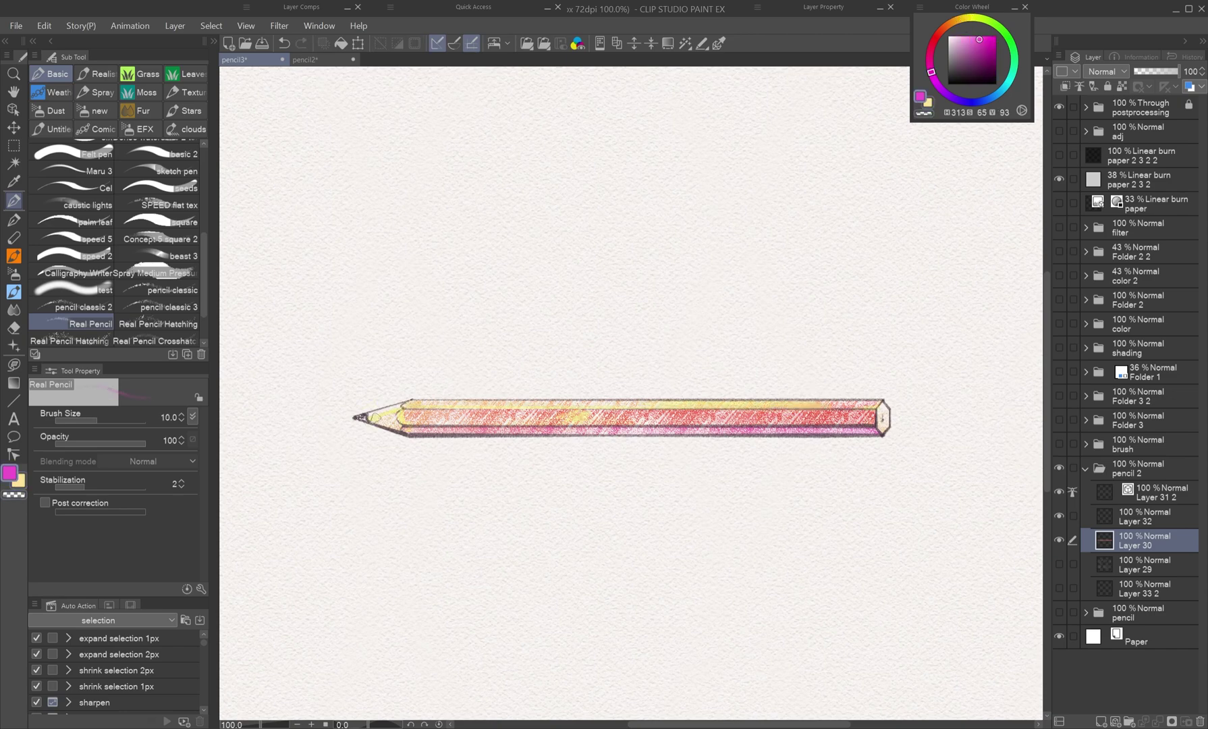
pyautogui.press('x')
pyautogui.moveTo(375, 418); pyautogui.dragTo(408, 421)
pyautogui.keyDown('alt'); pyautogui.click(465, 418); pyautogui.keyUp('alt')
pyautogui.press('w')
pyautogui.click(660, 378)
pyautogui.press('p')
pyautogui.moveTo(644, 475); pyautogui.dragTo(622, 607)
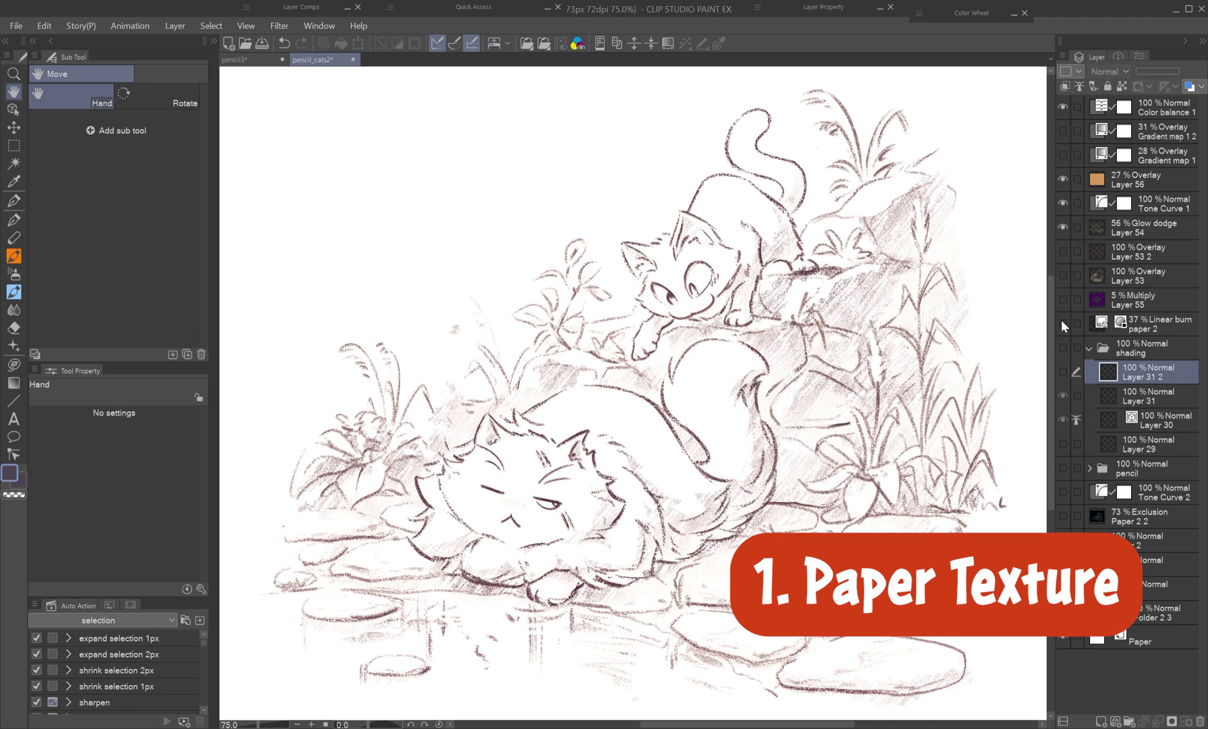
# Compare the cats drawing with and without the paper 2 Linear burn texture.
pyautogui.click(1062, 323)
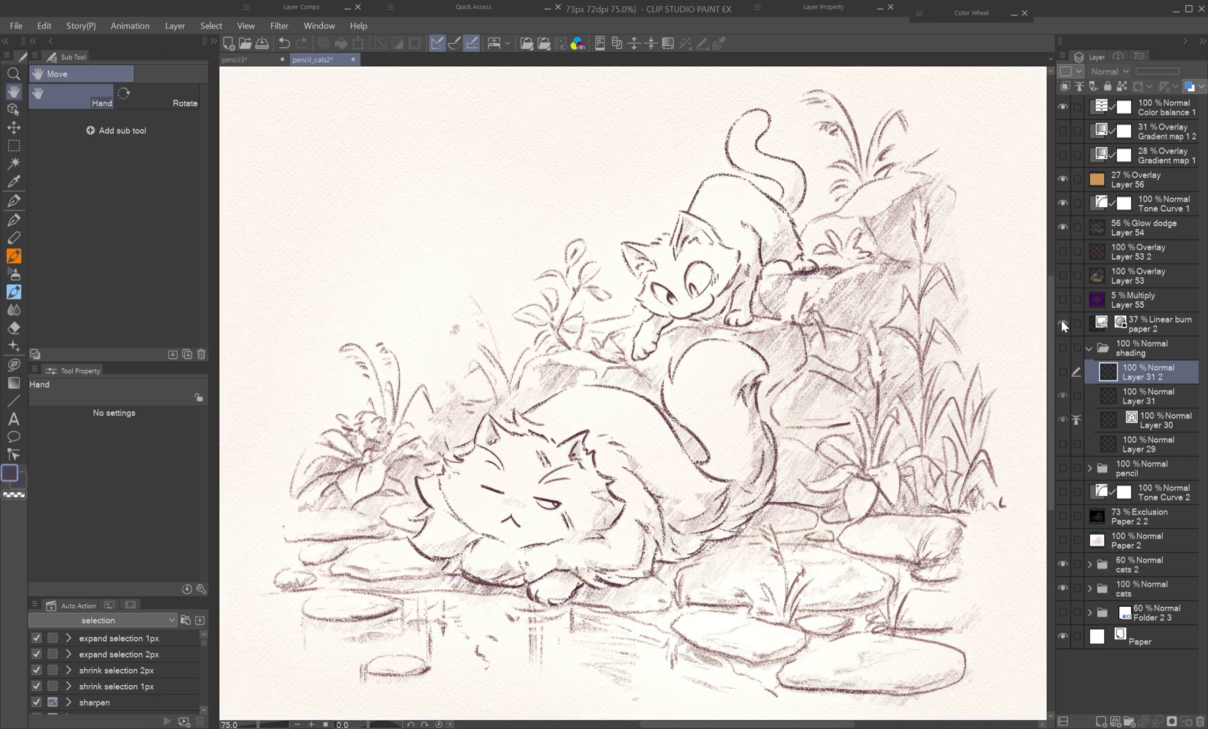
pyautogui.click(1062, 323)
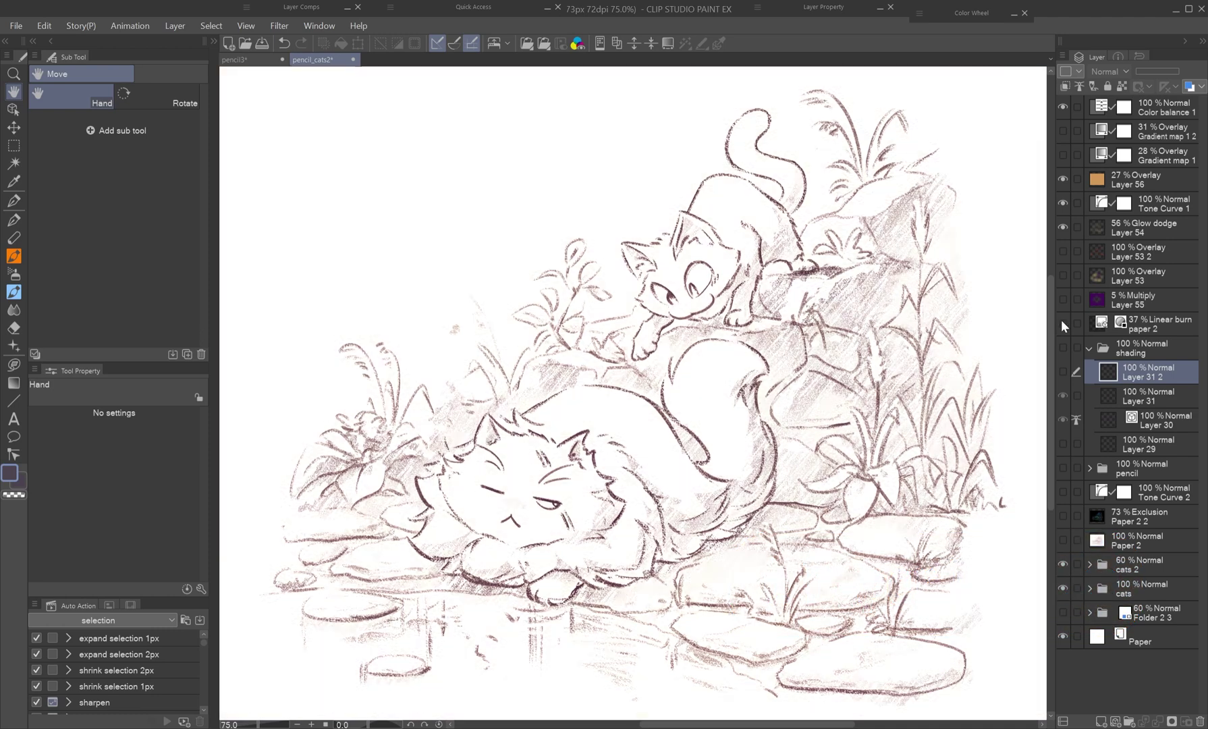
pyautogui.click(1063, 324)
# Switch to the pencil3 portrait document and compare it with and without the 33% Linear burn paper layer.
pyautogui.hotkey('ctrl', 'Tab')
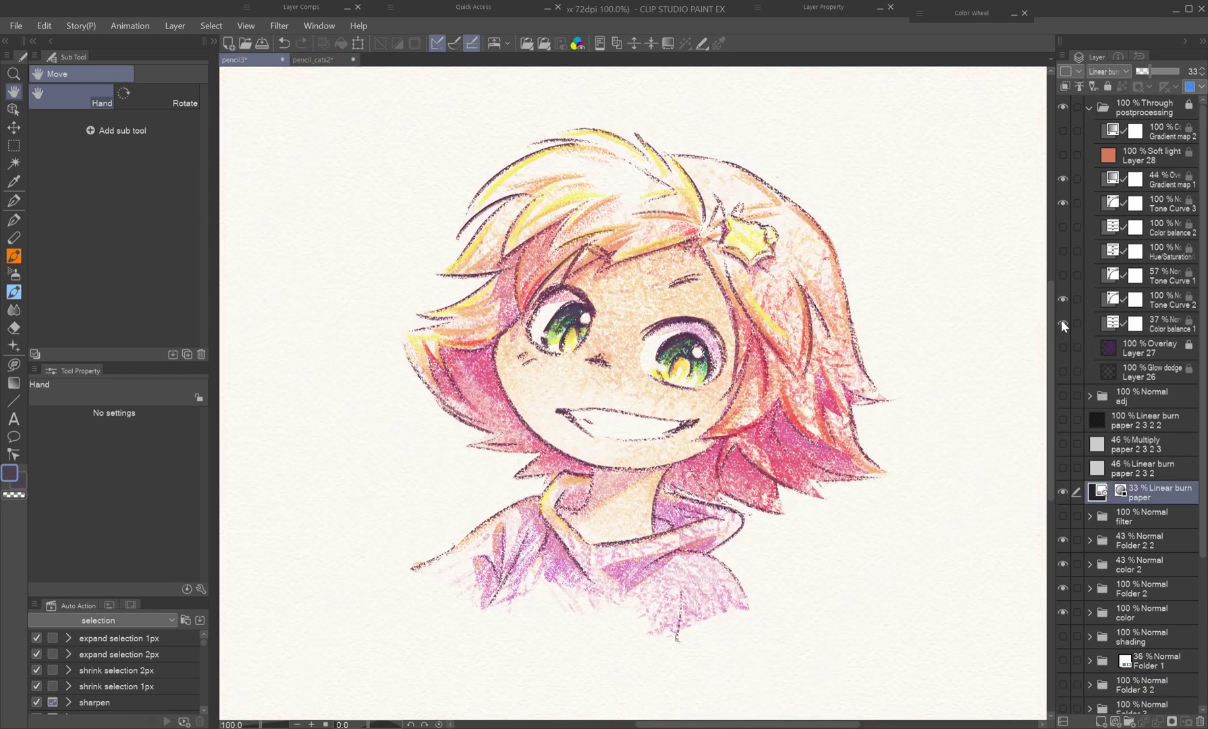
pyautogui.click(1063, 492)
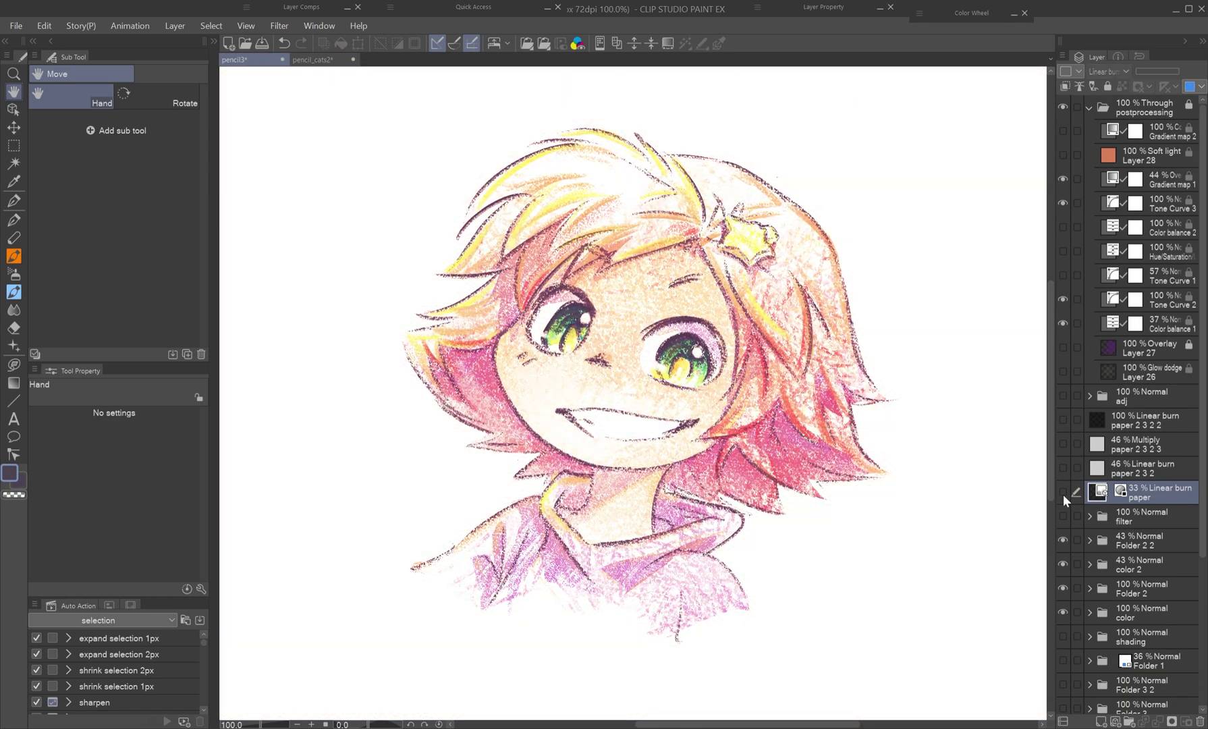
pyautogui.click(1063, 492)
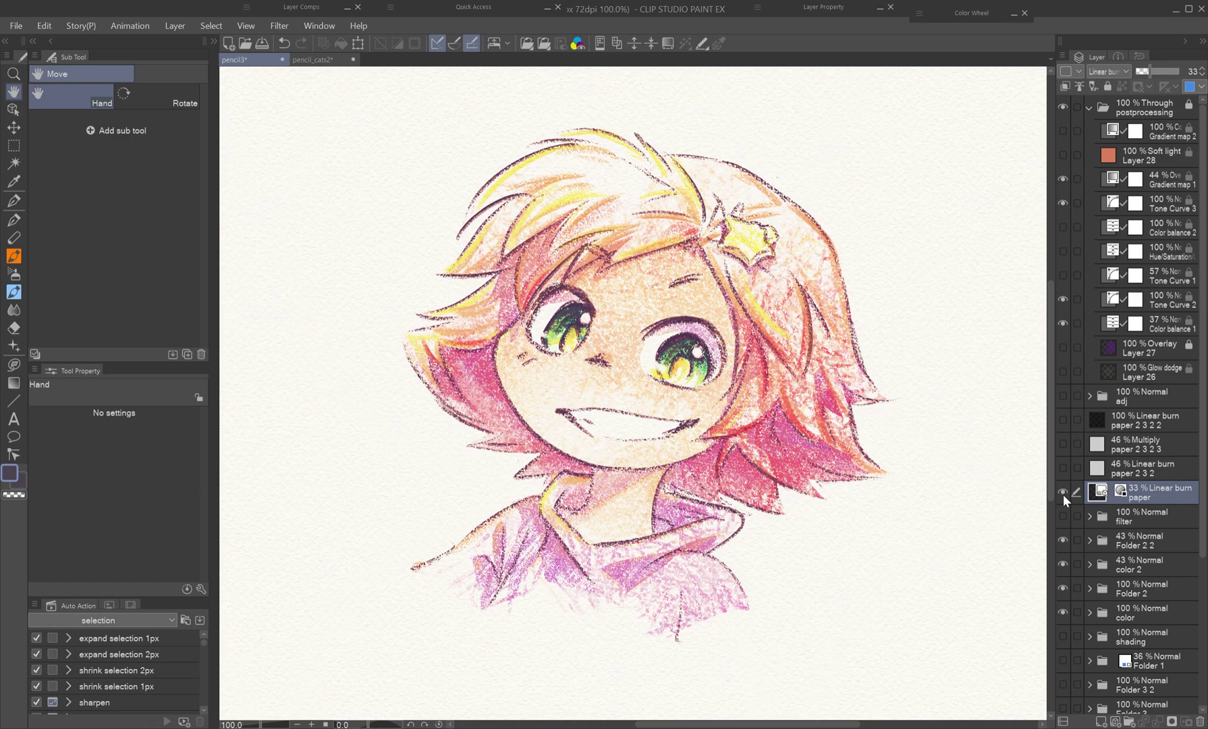
pyautogui.click(1063, 493)
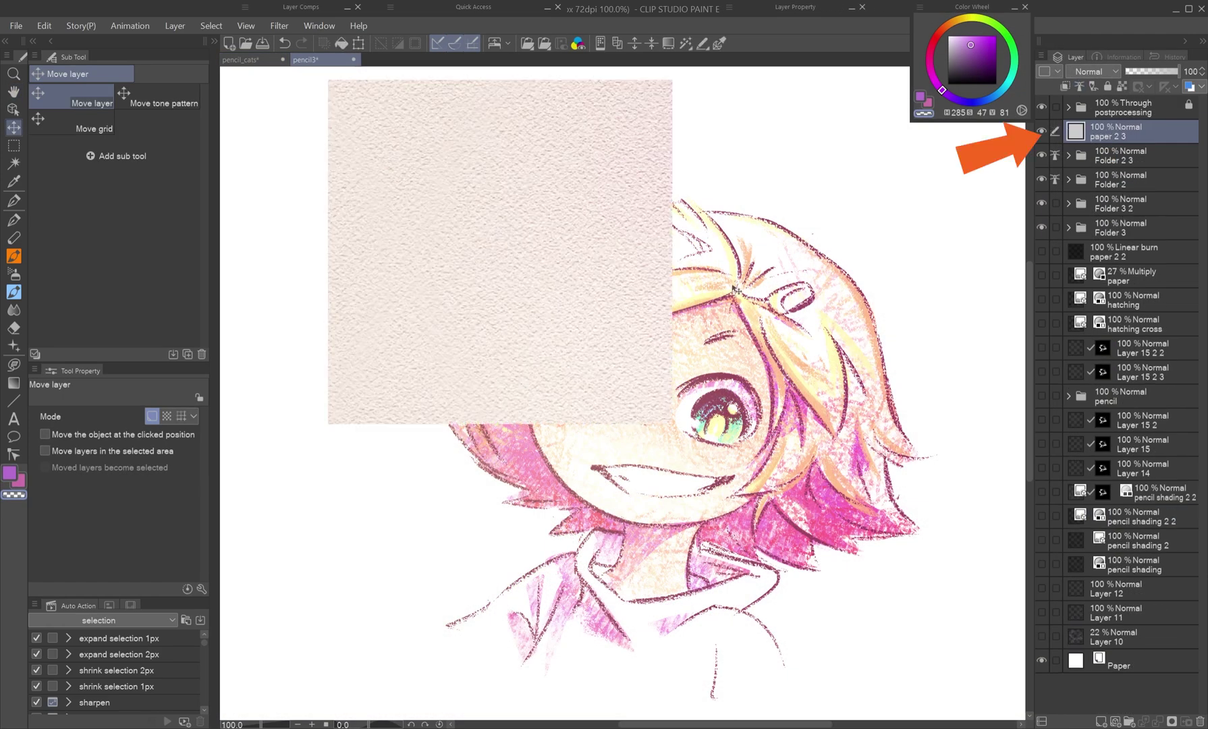
# Try Multiply on the paper 2 3 texture layer and set its blending mode to Linear burn.
pyautogui.click(1109, 75)
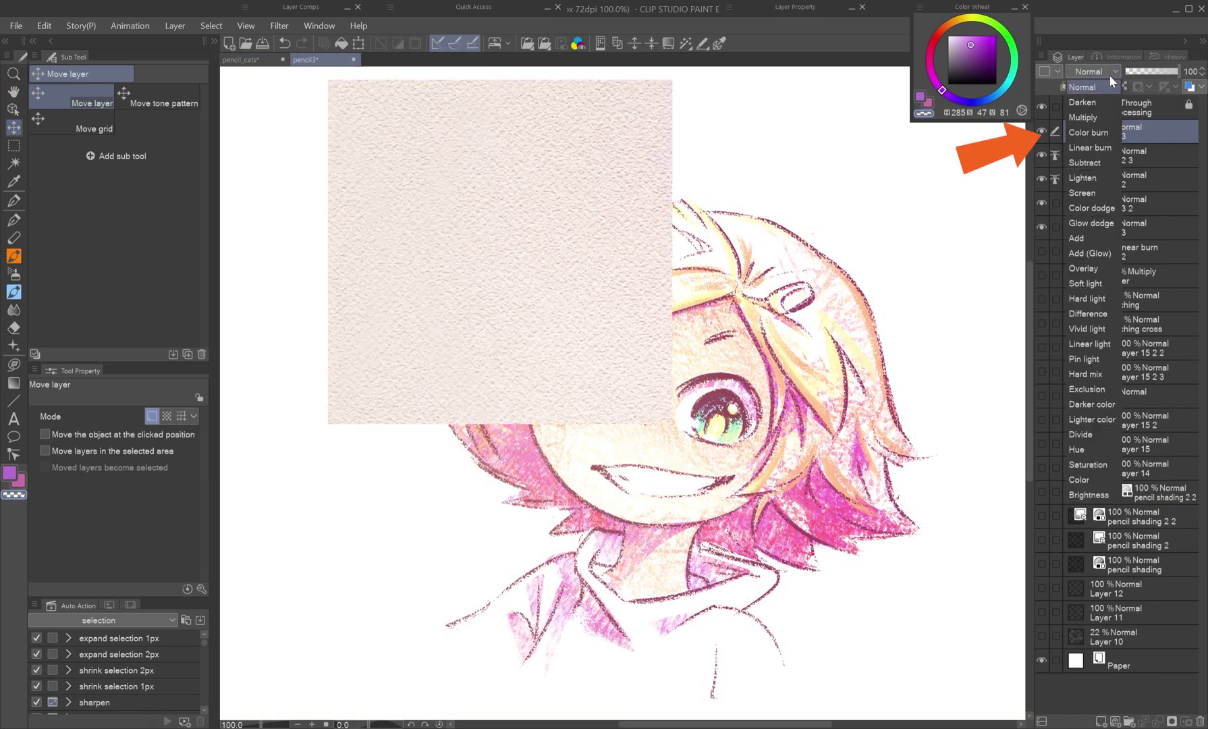
pyautogui.click(1105, 122)
pyautogui.click(1102, 73)
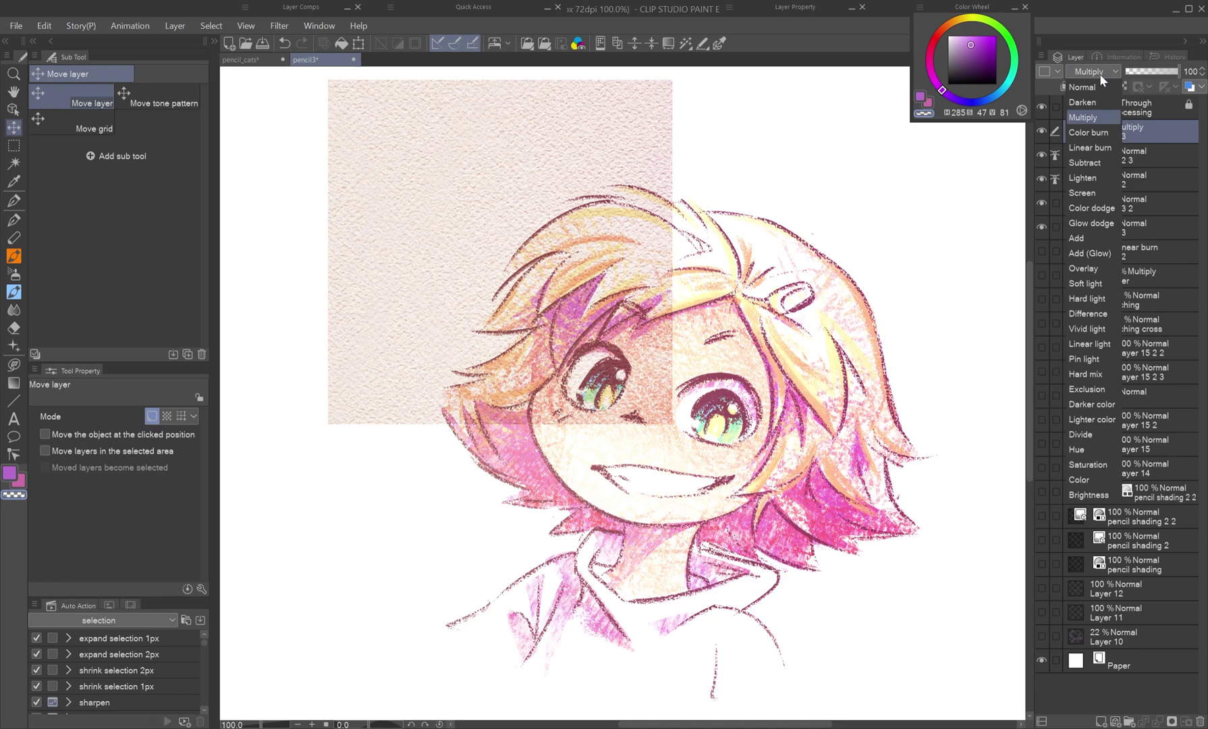
pyautogui.click(1109, 149)
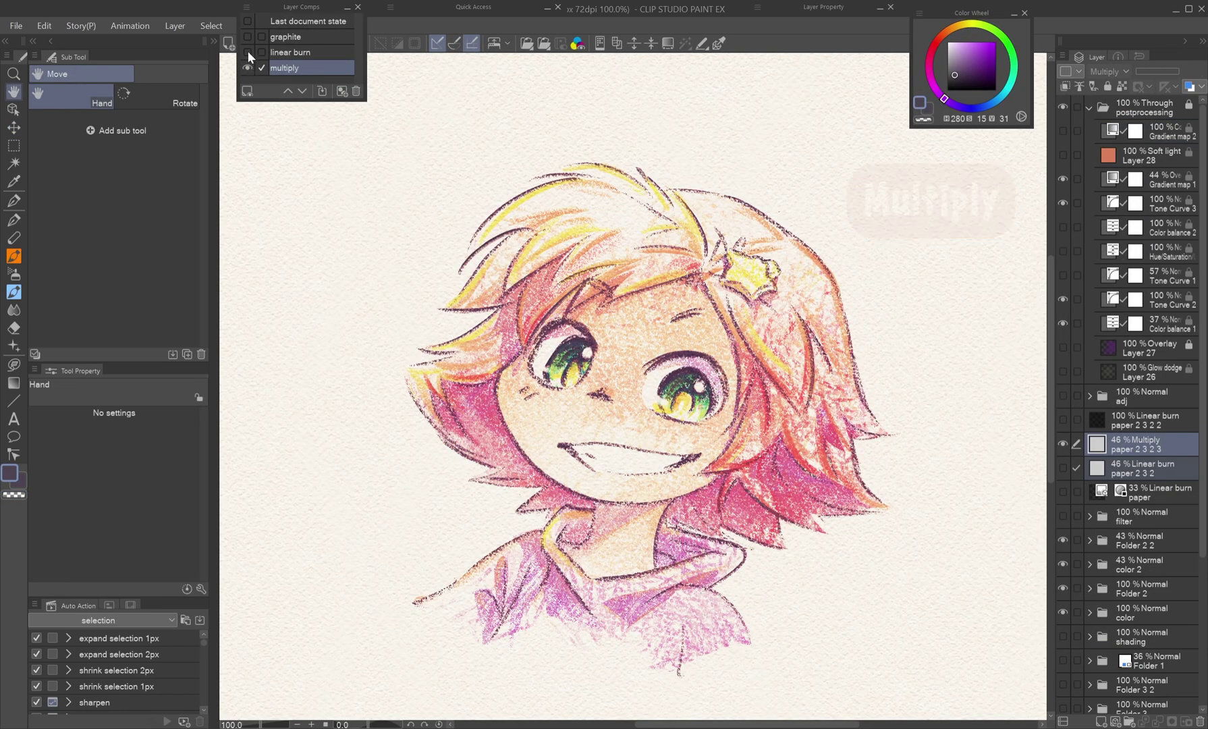
# Compare the linear burn and multiply layer comps on the portrait.
pyautogui.click(247, 52)
pyautogui.click(248, 68)
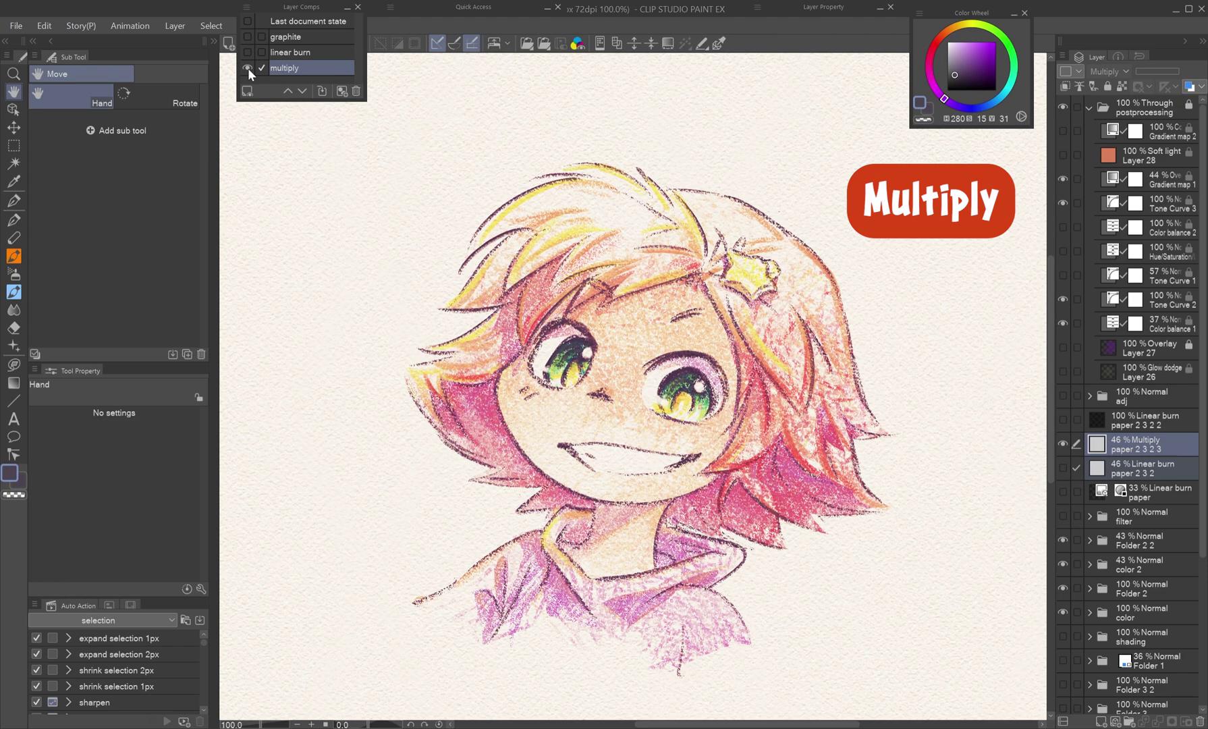
pyautogui.click(245, 51)
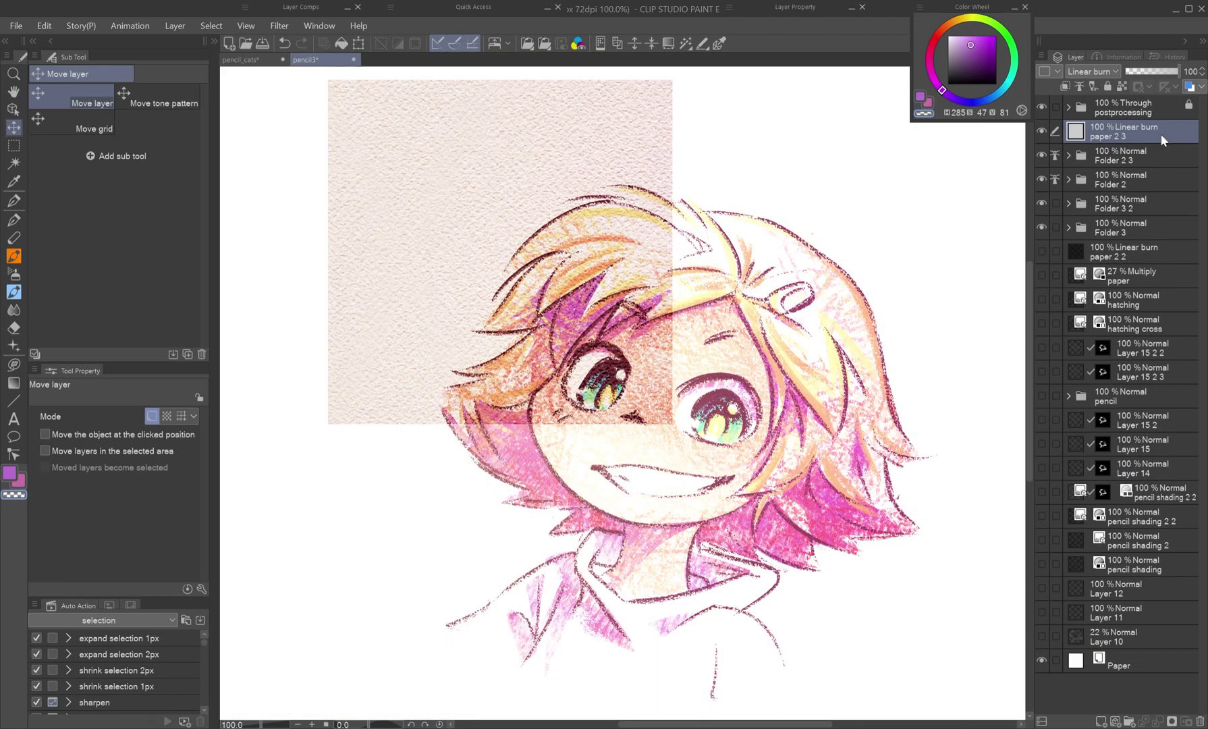
# Convert the paper 2 3 layer to an image material layer and enable tiling so the texture repeats across the canvas.
pyautogui.rightClick(1160, 133)
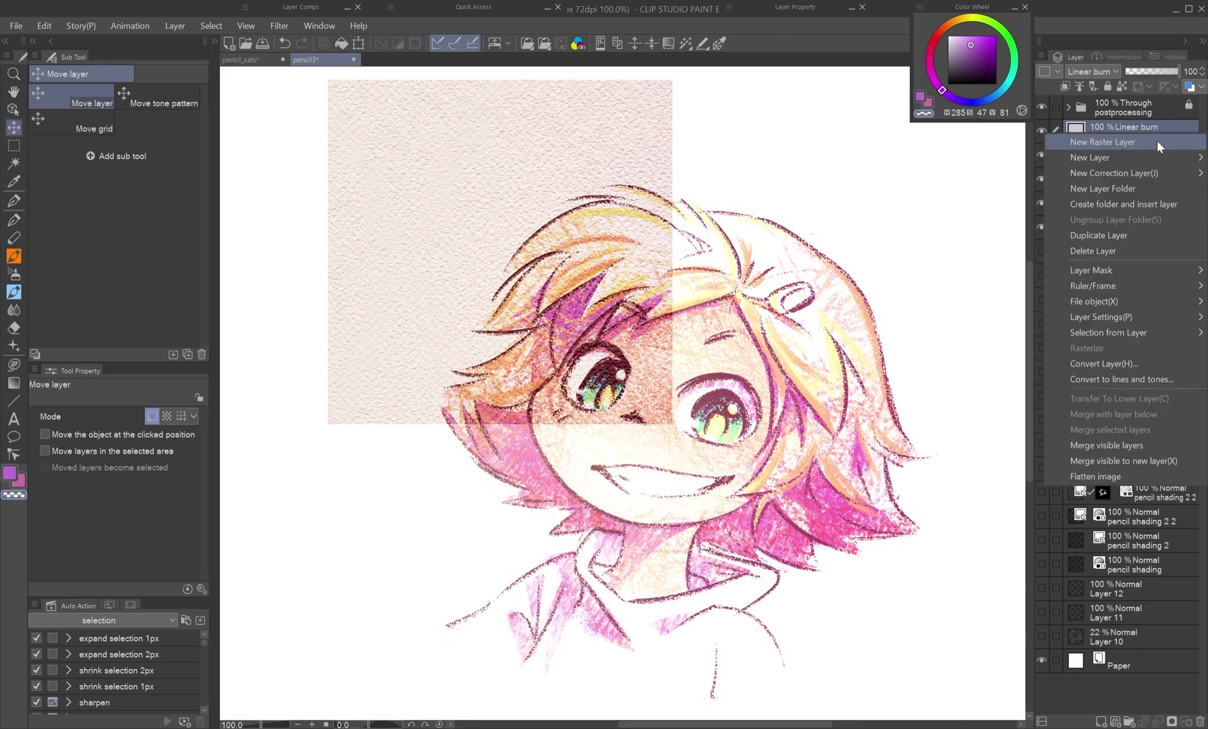
pyautogui.click(1119, 365)
pyautogui.click(409, 158)
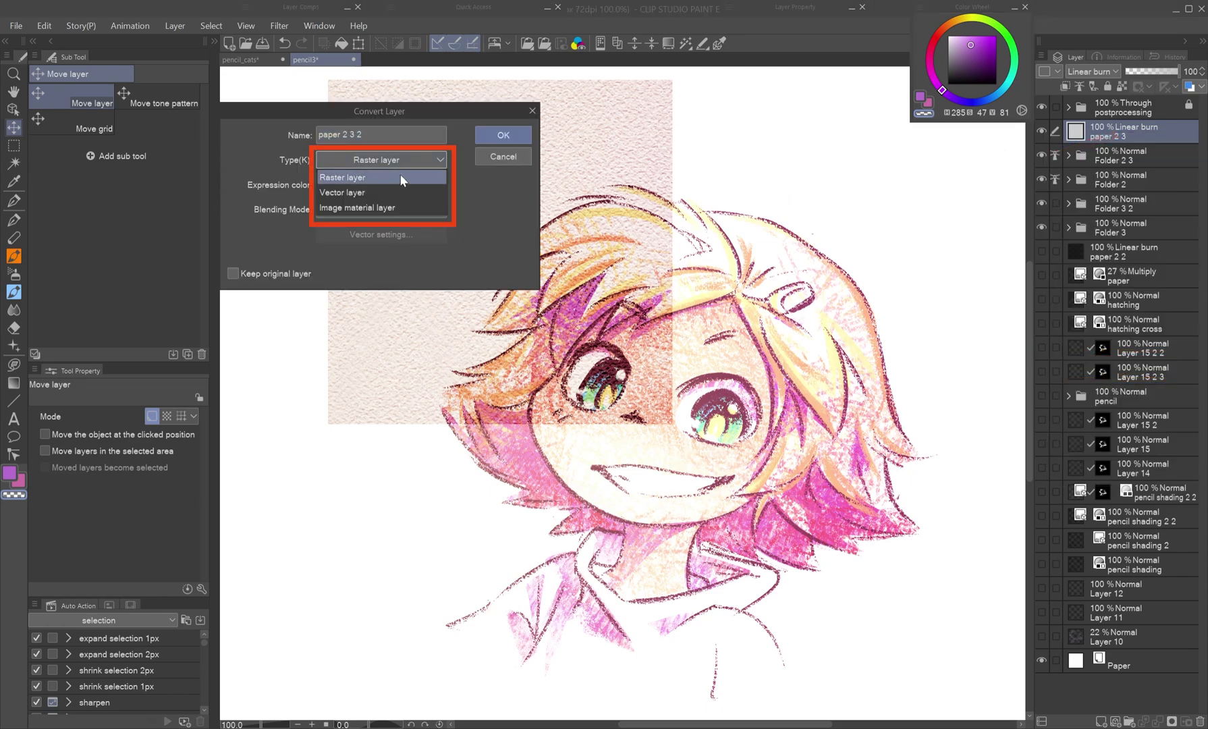
pyautogui.click(396, 208)
pyautogui.click(503, 135)
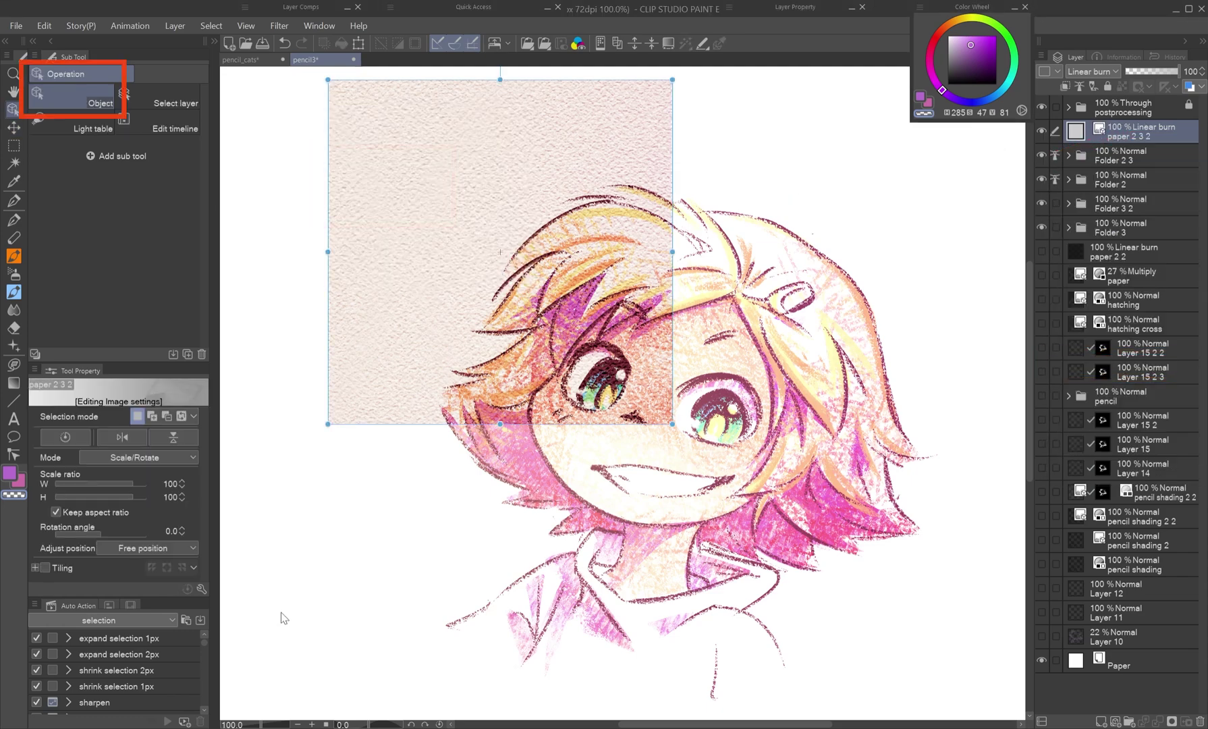
pyautogui.click(46, 567)
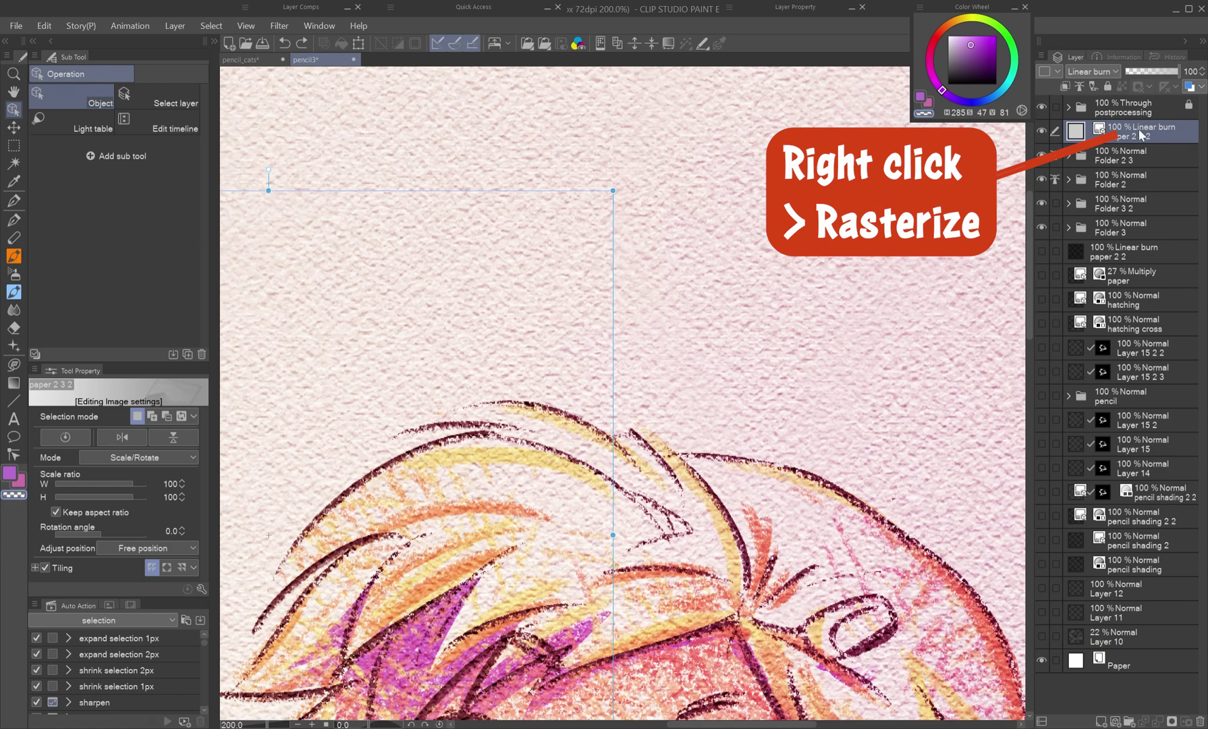
# Rasterize the tiled paper 2 3 2 layer and retouch its tile seams with the Copy stamp at size 150.
pyautogui.rightClick(1139, 131)
pyautogui.click(1129, 260)
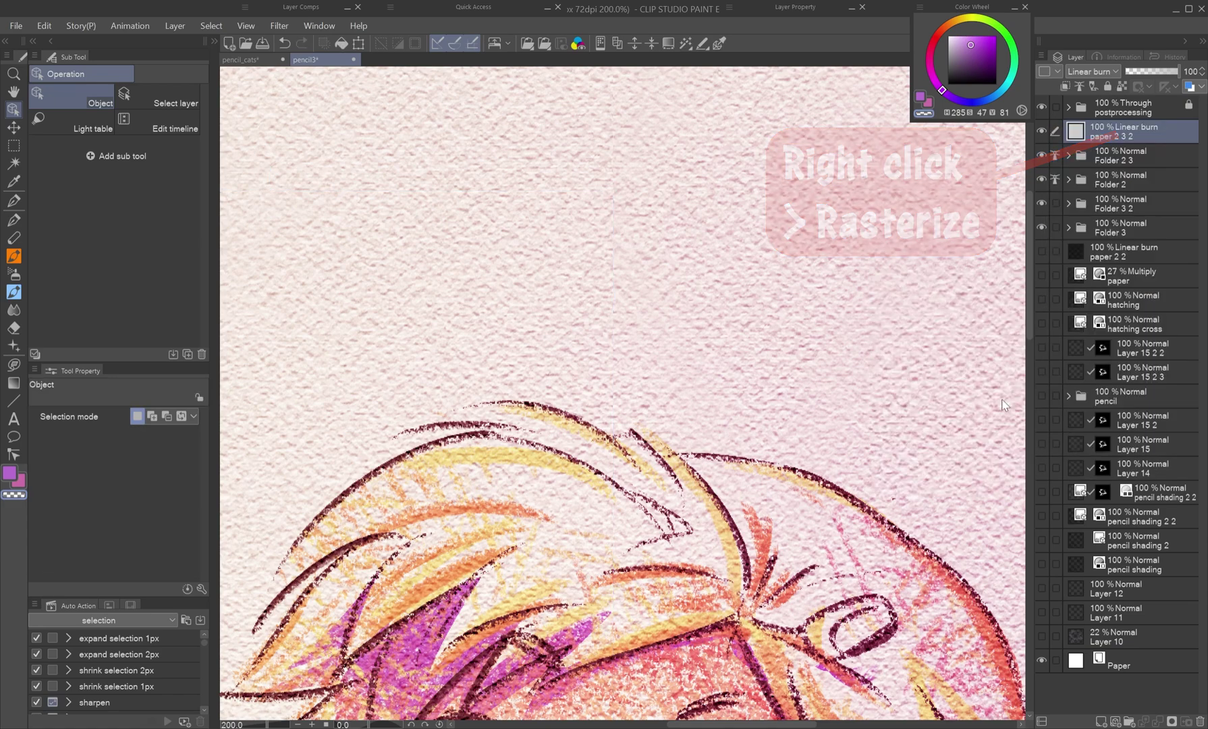
pyautogui.press('j')
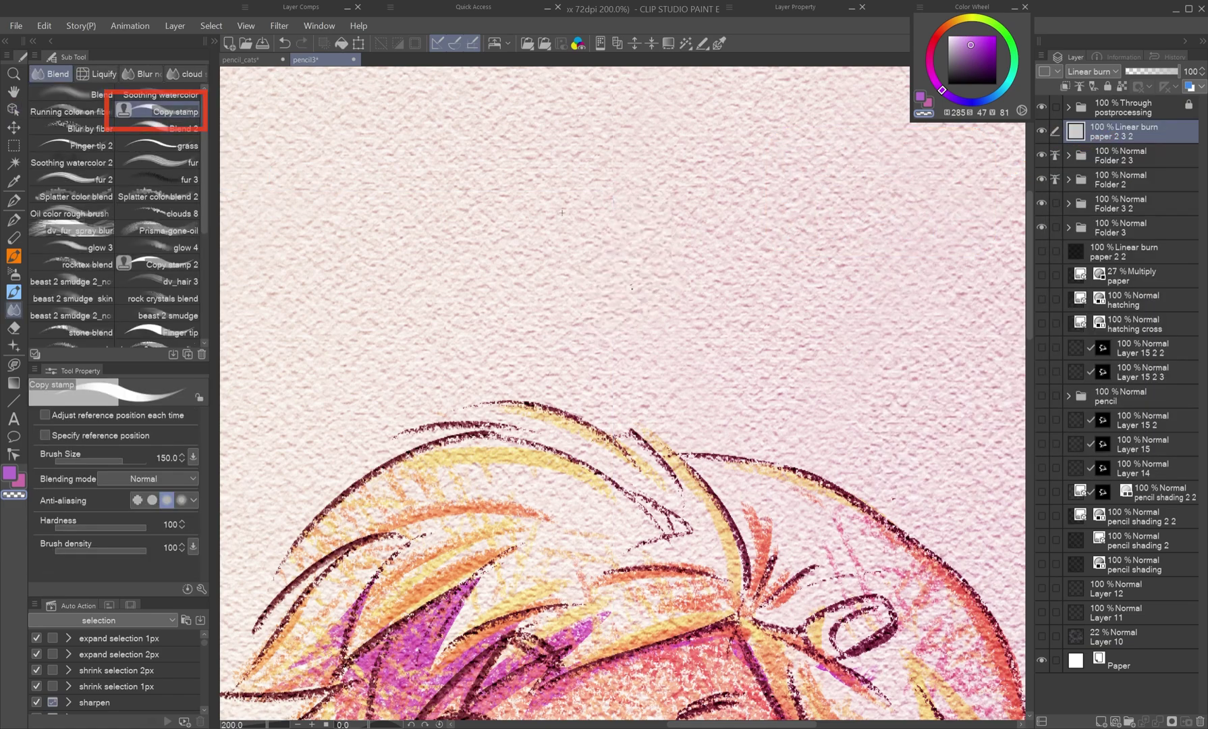
pyautogui.moveTo(645, 384)
pyautogui.mouseDown()
pyautogui.moveTo(675, 534)
pyautogui.moveTo(419, 115)
pyautogui.mouseUp()
pyautogui.moveTo(607, 634); pyautogui.dragTo(769, 135)
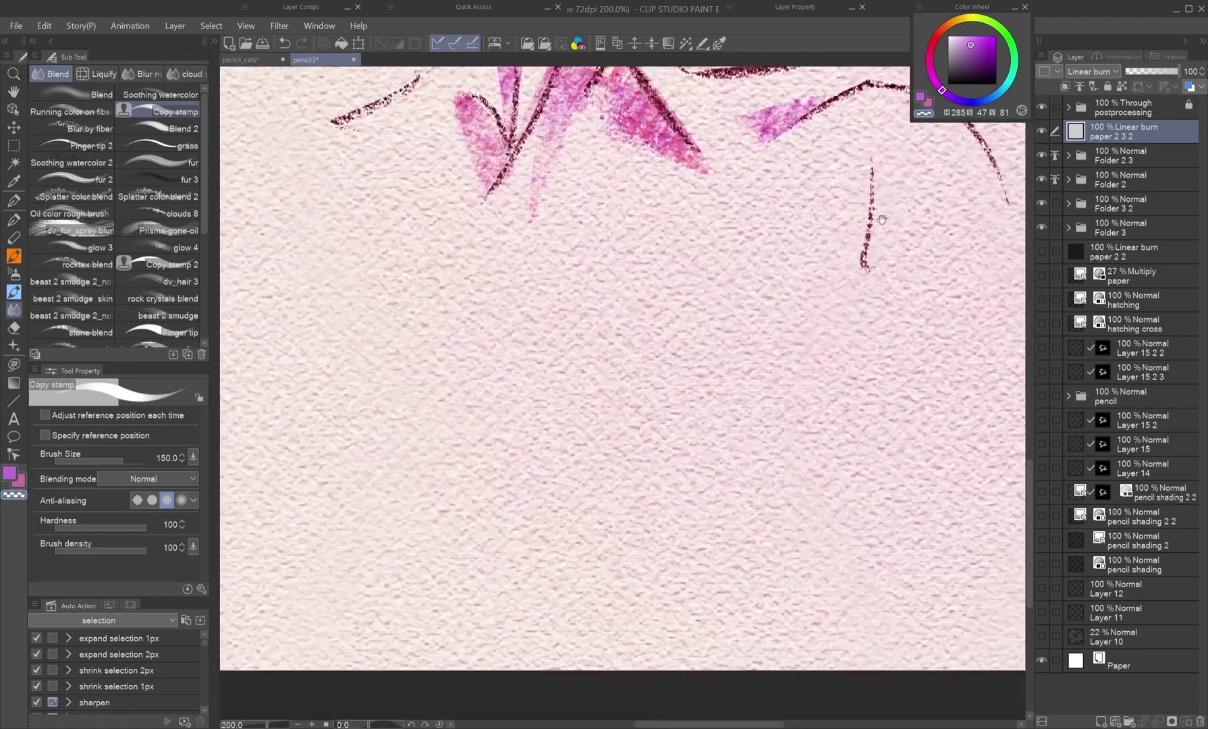
pyautogui.moveTo(972, 280); pyautogui.dragTo(562, 334)
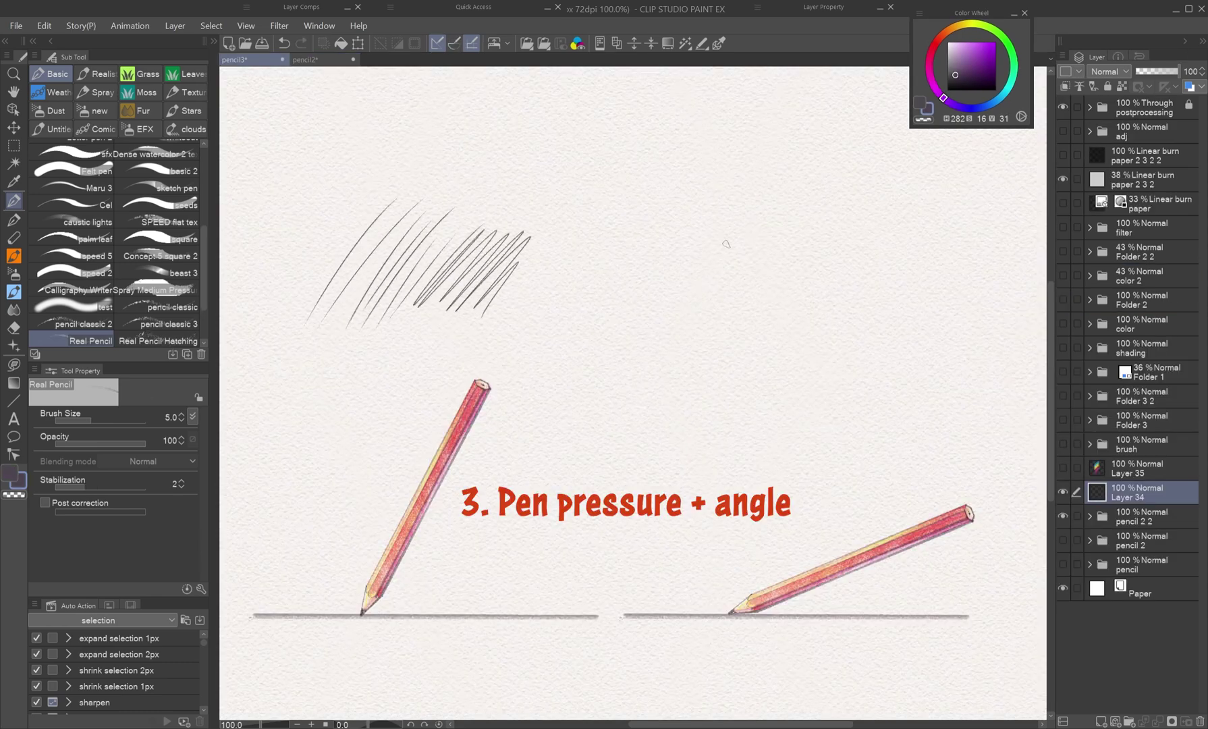
# Hatch parallel strokes above the tilted pencil illustration with the Real Pencil brush at size 5.0.
pyautogui.moveTo(751, 218); pyautogui.dragTo(665, 342)
pyautogui.moveTo(764, 218); pyautogui.dragTo(669, 354)
pyautogui.moveTo(780, 216); pyautogui.dragTo(679, 358)
pyautogui.moveTo(783, 221); pyautogui.dragTo(690, 362)
pyautogui.moveTo(786, 233)
pyautogui.mouseDown()
pyautogui.moveTo(697, 380)
pyautogui.moveTo(714, 373)
pyautogui.mouseUp()
pyautogui.moveTo(852, 249)
pyautogui.mouseDown()
pyautogui.moveTo(775, 339)
pyautogui.moveTo(841, 334)
pyautogui.mouseUp()
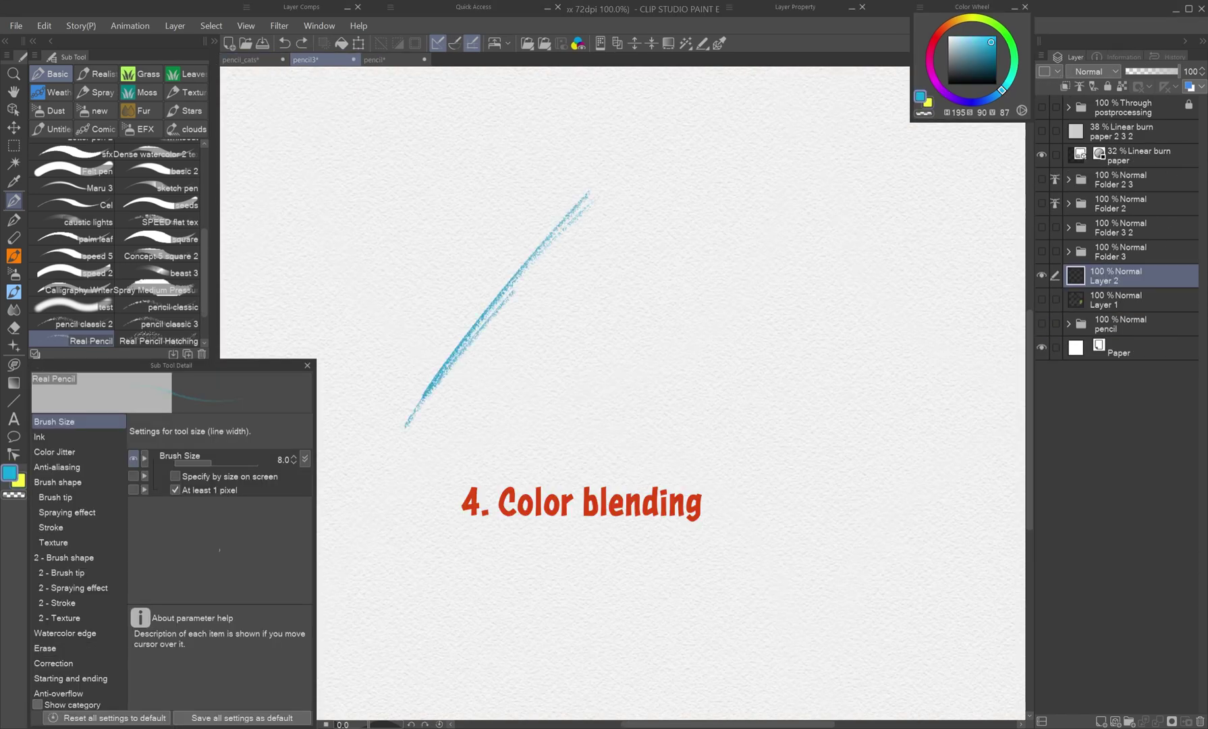
# Draw blue sample strokes with Real Pencil and compare them with strokes from the Pencil group's Real pencil and Pencil brushes.
pyautogui.moveTo(466, 445); pyautogui.dragTo(618, 189)
pyautogui.moveTo(547, 386); pyautogui.dragTo(644, 294)
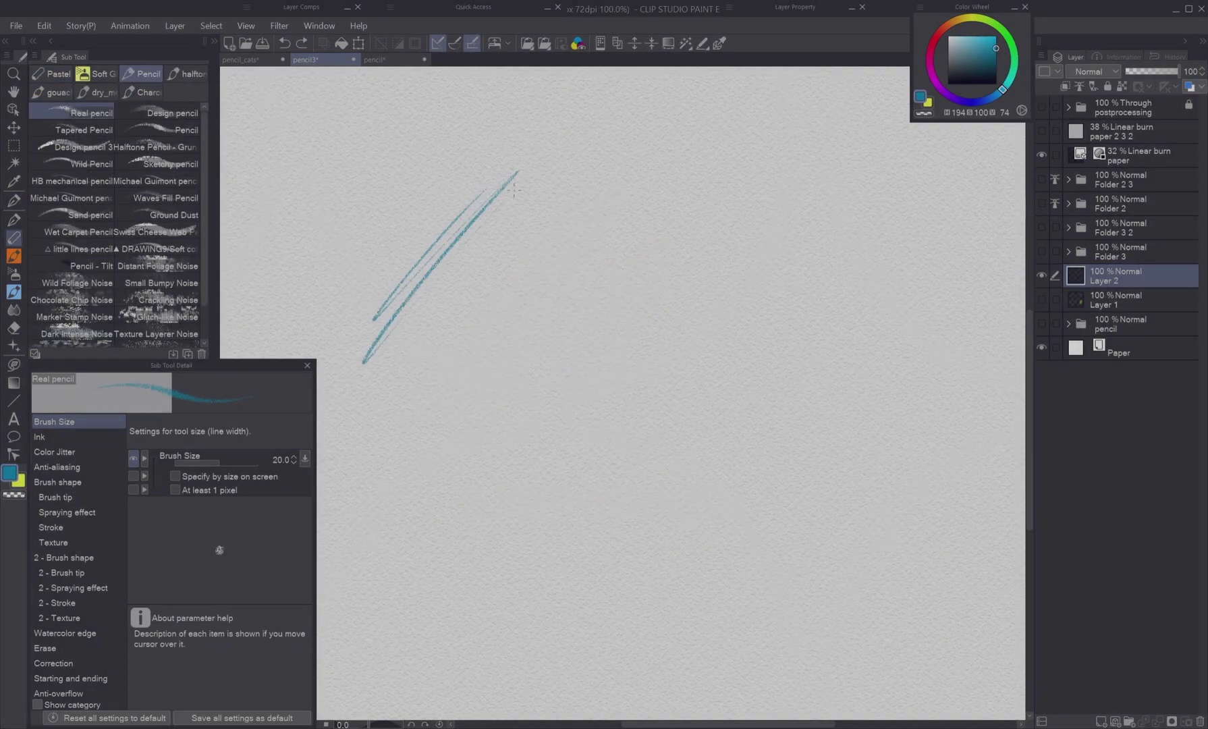
pyautogui.moveTo(359, 417); pyautogui.dragTo(540, 189)
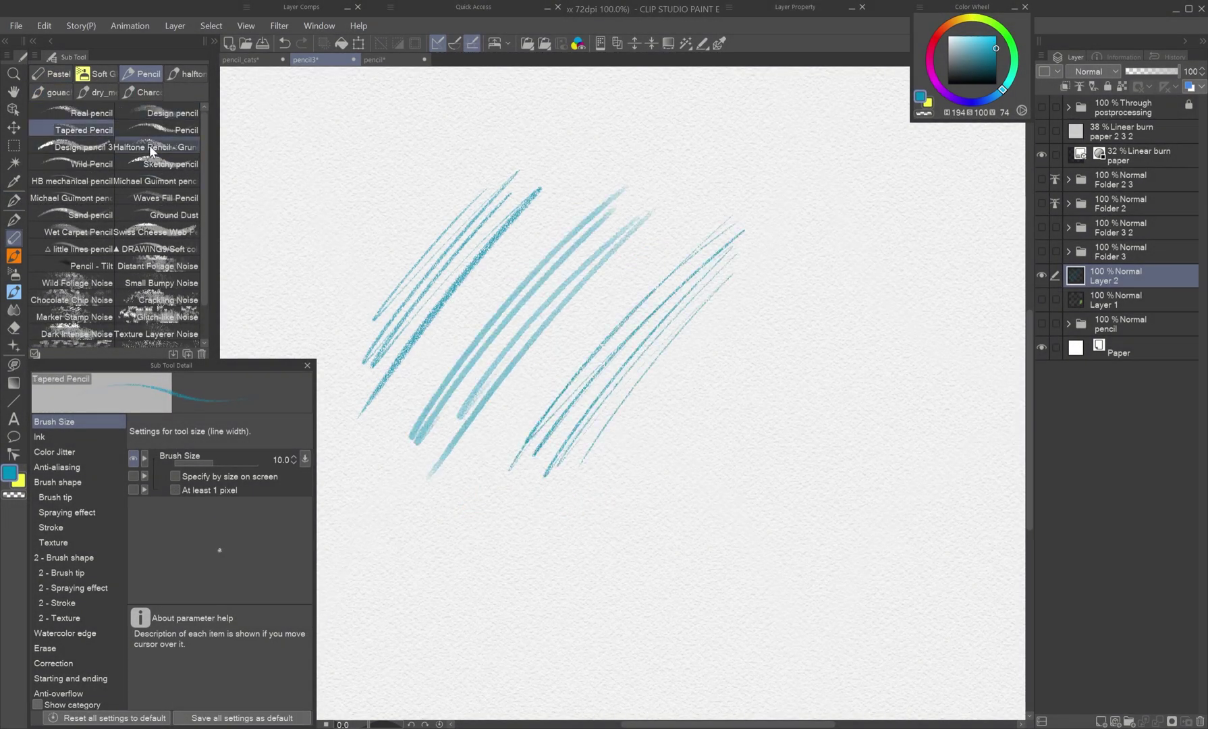
pyautogui.click(159, 130)
pyautogui.moveTo(652, 482); pyautogui.dragTo(827, 293)
pyautogui.moveTo(665, 543); pyautogui.dragTo(837, 294)
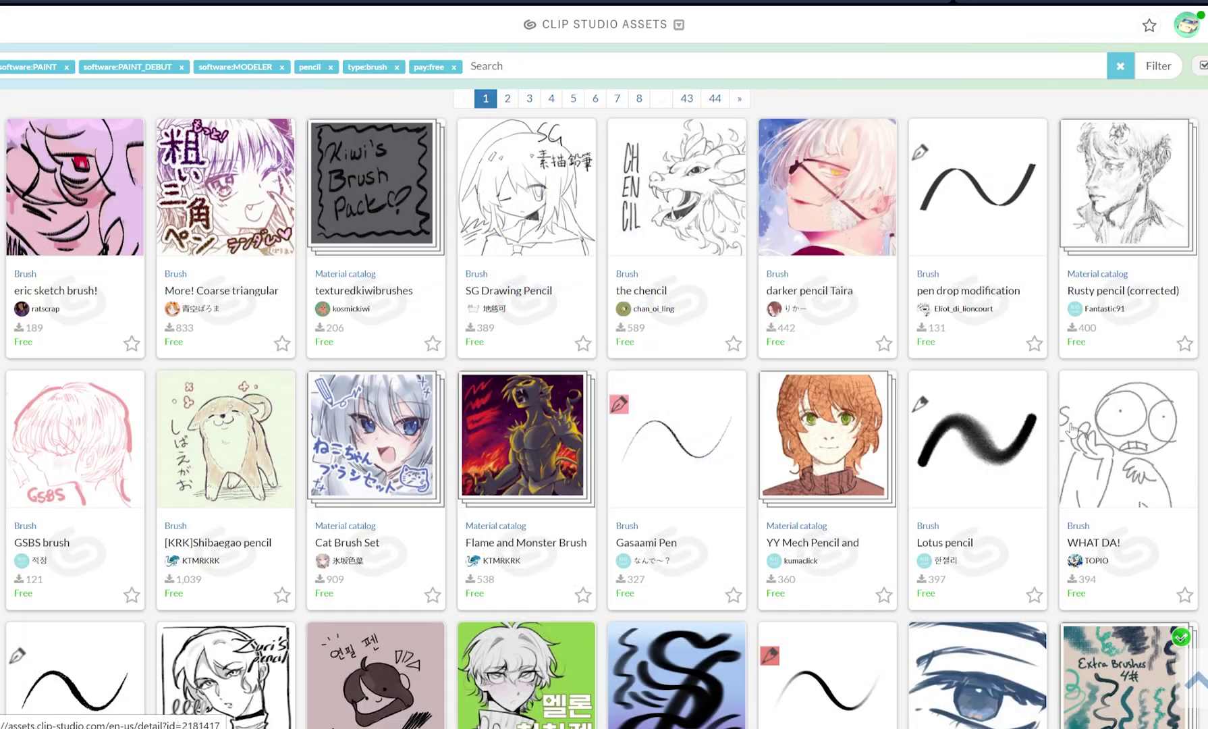
# Switch to Clip Studio Assets and browse the free pencil brushes.
pyautogui.scroll(-5, 1073, 429)
pyautogui.scroll(-4, 1072, 430)
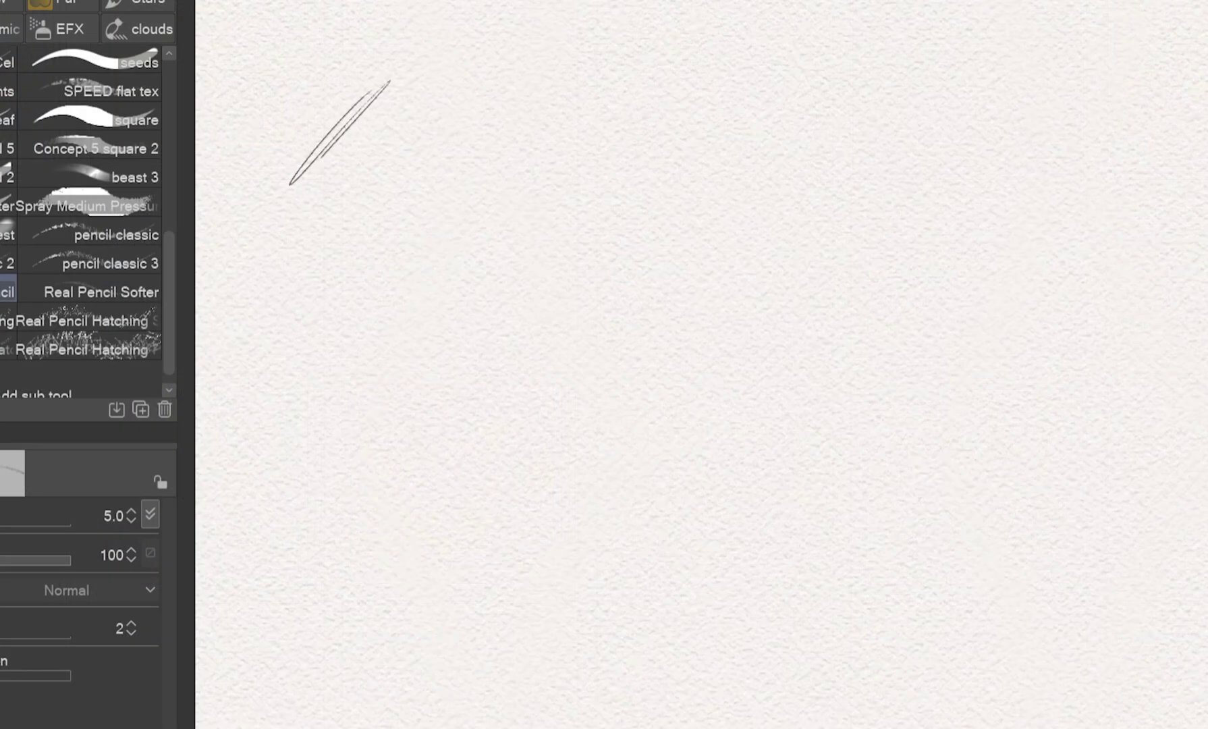
# Draw test swatches of thin lines and dense shading with Real Pencil, and matching ones with Real Pencil Softer.
pyautogui.moveTo(312, 194); pyautogui.dragTo(410, 76)
pyautogui.moveTo(334, 226); pyautogui.dragTo(442, 100)
pyautogui.moveTo(331, 256); pyautogui.dragTo(459, 121)
pyautogui.moveTo(402, 266); pyautogui.dragTo(462, 175)
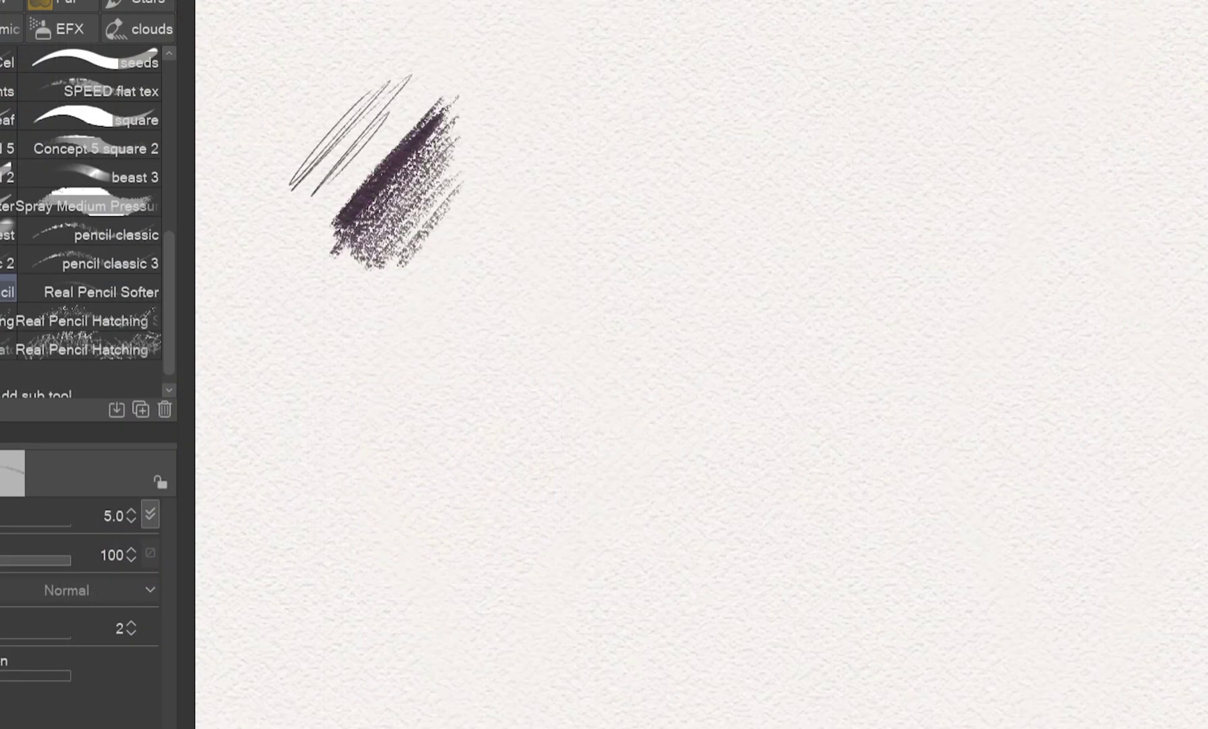
pyautogui.click(102, 292)
pyautogui.moveTo(613, 69); pyautogui.dragTo(566, 195)
pyautogui.moveTo(693, 103)
pyautogui.mouseDown()
pyautogui.moveTo(562, 244)
pyautogui.moveTo(712, 101)
pyautogui.mouseUp()
pyautogui.moveTo(707, 158); pyautogui.dragTo(624, 244)
# Draw test swatches with two of the Real Pencil Hatching brushes.
pyautogui.click(8, 321)
pyautogui.moveTo(911, 112)
pyautogui.mouseDown()
pyautogui.moveTo(978, 189)
pyautogui.moveTo(826, 201)
pyautogui.mouseUp()
pyautogui.click(102, 320)
pyautogui.moveTo(318, 412); pyautogui.dragTo(405, 506)
pyautogui.moveTo(405, 412); pyautogui.dragTo(398, 499)
pyautogui.moveTo(317, 405); pyautogui.dragTo(351, 503)
# Draw test swatches with the Real Pencil Crosshatching brush and the last Real Pencil Hatching brush, including one at a reduced brush size.
pyautogui.click(8, 350)
pyautogui.moveTo(635, 384); pyautogui.dragTo(688, 493)
pyautogui.moveTo(580, 398); pyautogui.dragTo(586, 486)
pyautogui.click(102, 350)
pyautogui.moveTo(877, 405); pyautogui.dragTo(918, 424)
pyautogui.press('[')
pyautogui.press('[')
pyautogui.press('[')
pyautogui.moveTo(992, 391); pyautogui.dragTo(1012, 466)
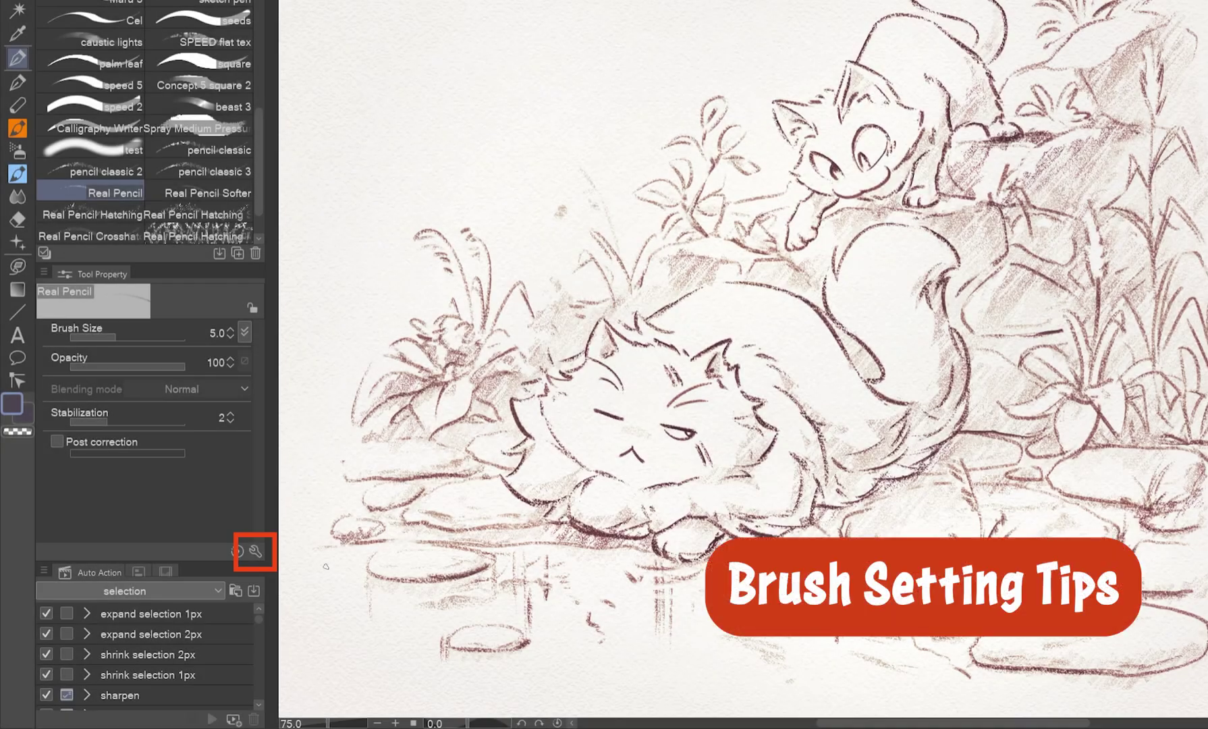
# Open the pencil brush's detailed settings and test strokes with the paper texture in Subtract mode and Emphasize density enabled.
pyautogui.click(256, 551)
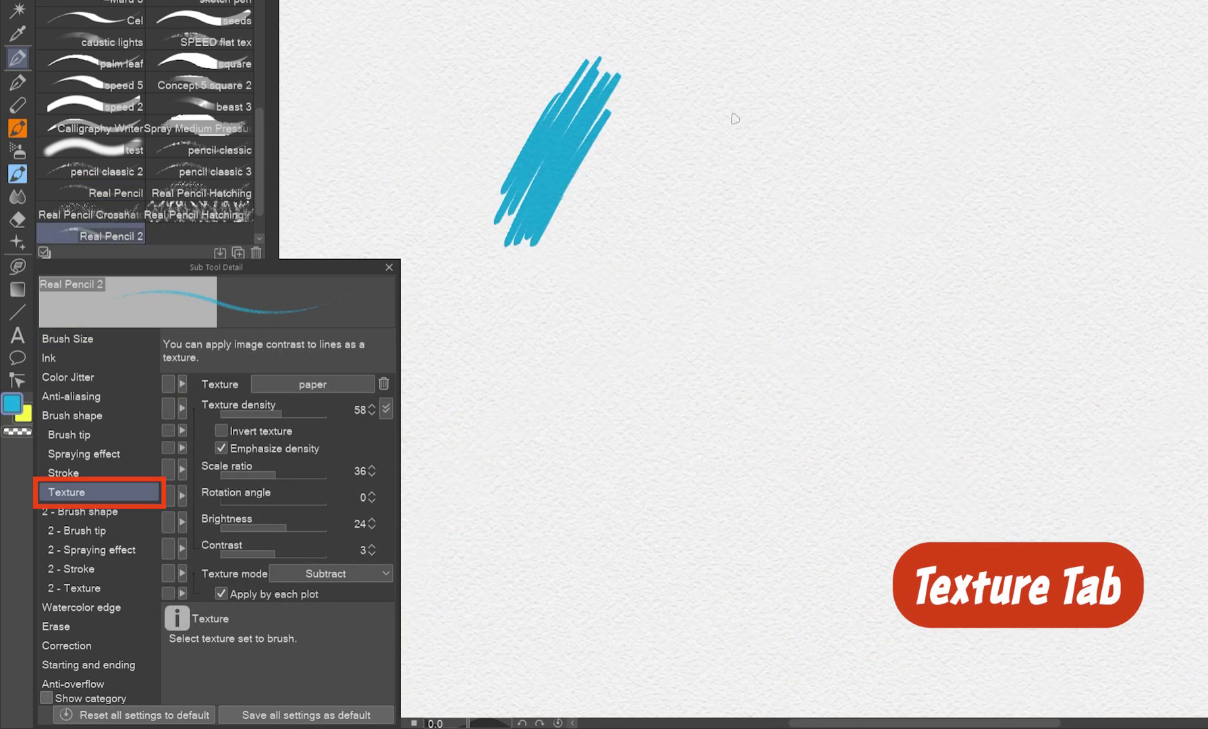
pyautogui.moveTo(762, 81)
pyautogui.mouseDown()
pyautogui.moveTo(674, 223)
pyautogui.moveTo(805, 54)
pyautogui.mouseUp()
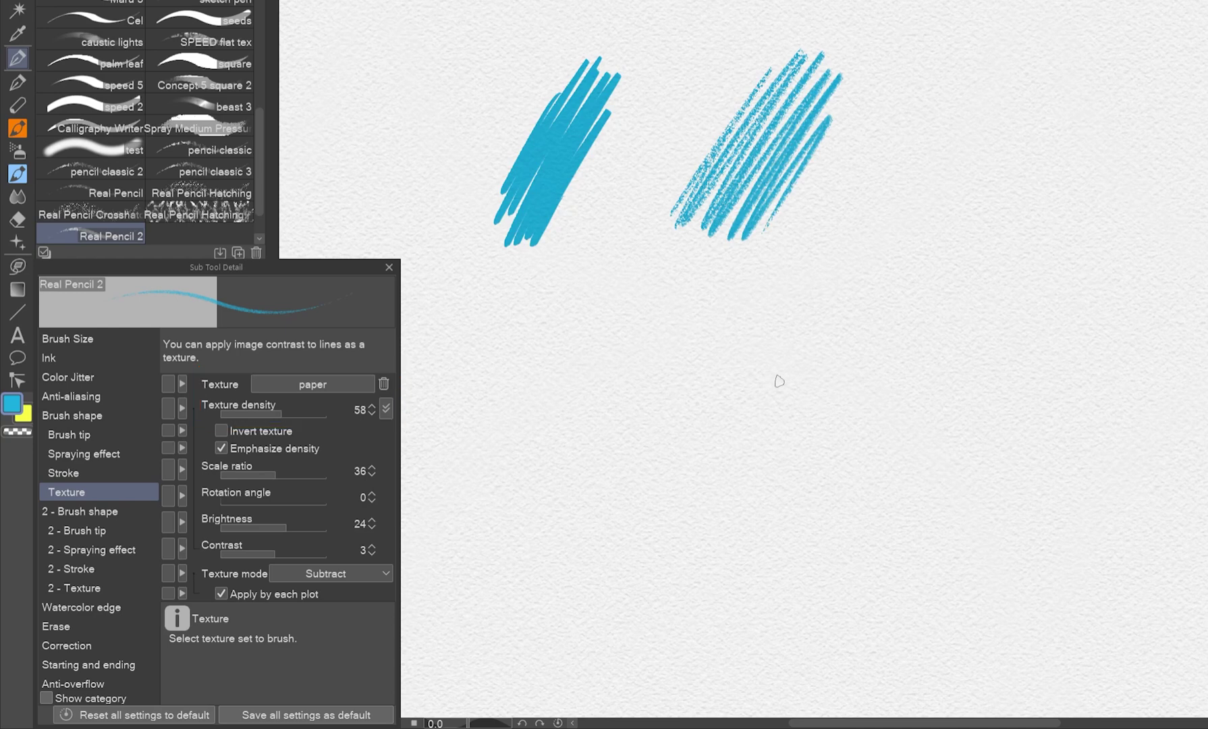
pyautogui.click(364, 572)
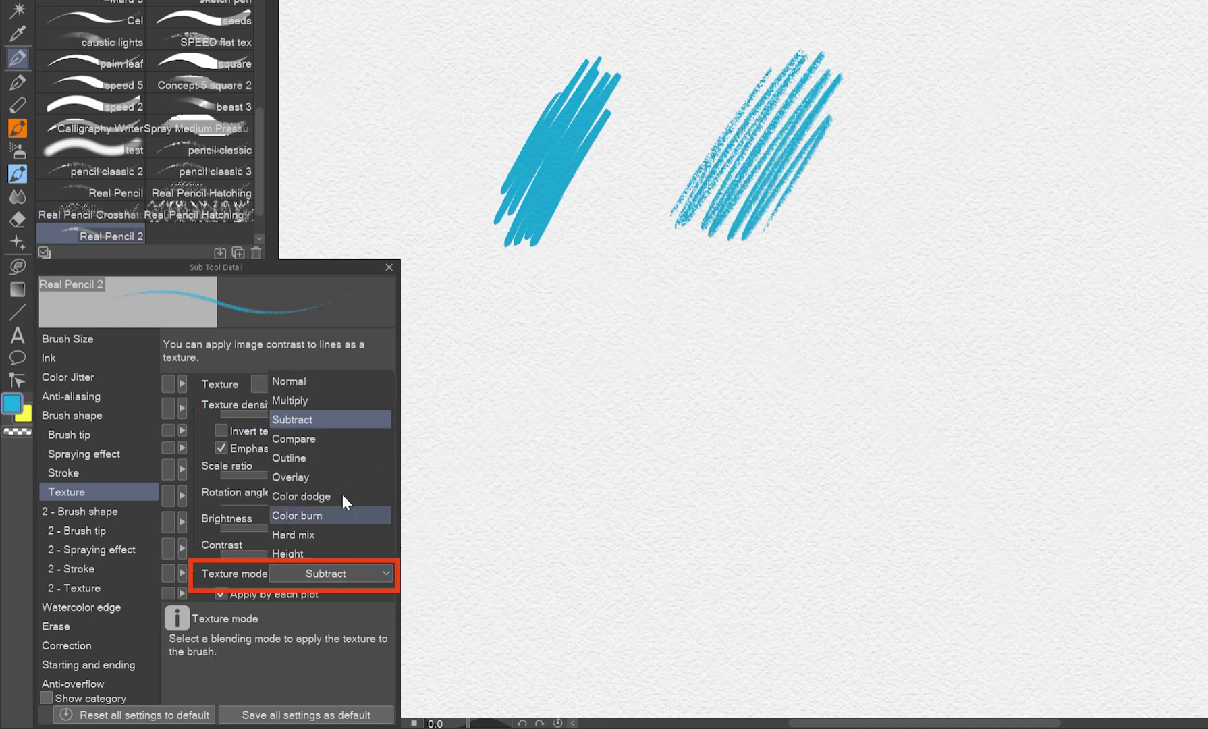
pyautogui.click(363, 574)
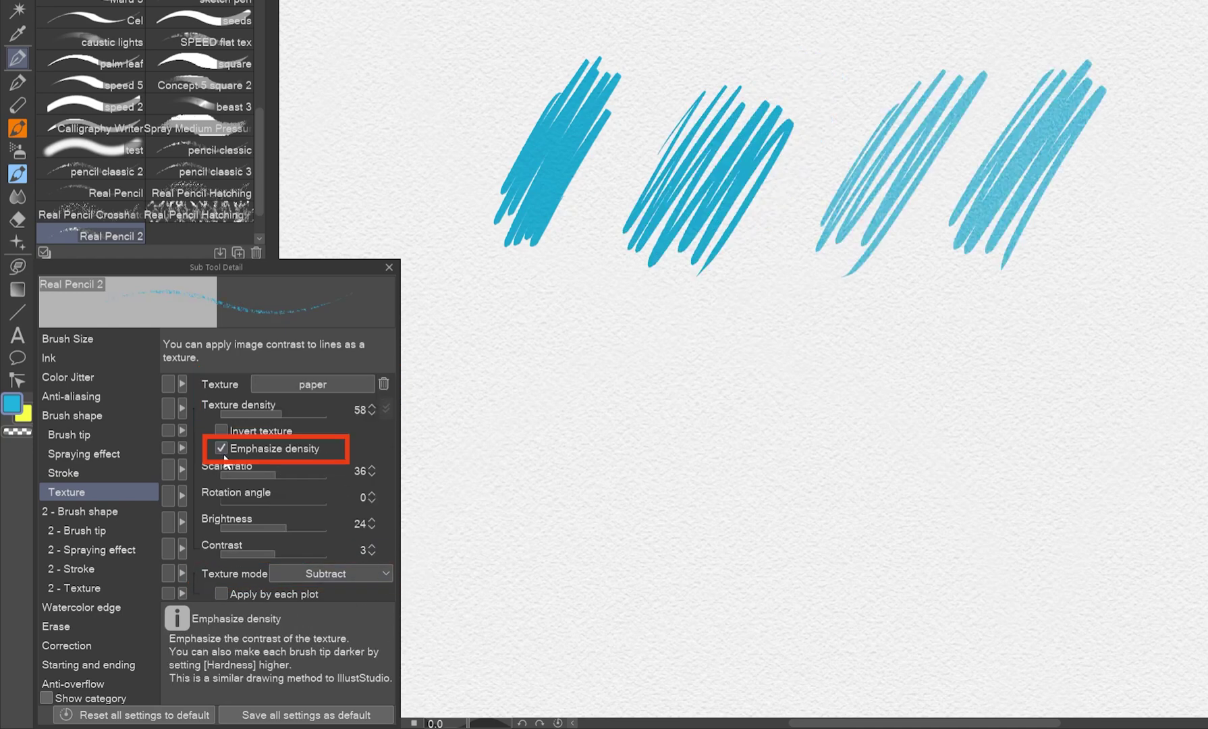
pyautogui.moveTo(533, 344)
pyautogui.mouseDown()
pyautogui.moveTo(486, 461)
pyautogui.moveTo(581, 318)
pyautogui.moveTo(634, 338)
pyautogui.moveTo(651, 367)
pyautogui.moveTo(658, 358)
pyautogui.mouseUp()
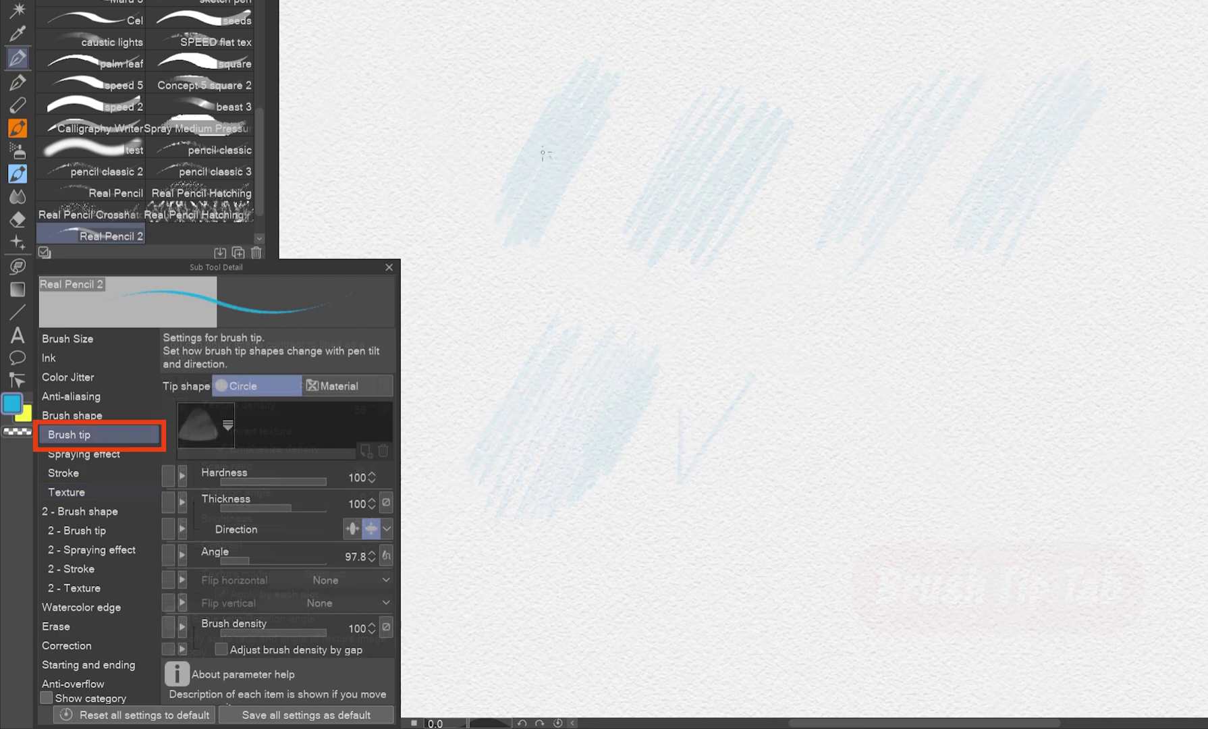
# Test the Circle brush tip, switch the tip shape to Material, draw a comparison swatch, and clear the canvas.
pyautogui.moveTo(540, 125)
pyautogui.mouseDown()
pyautogui.moveTo(492, 203)
pyautogui.moveTo(544, 193)
pyautogui.mouseUp()
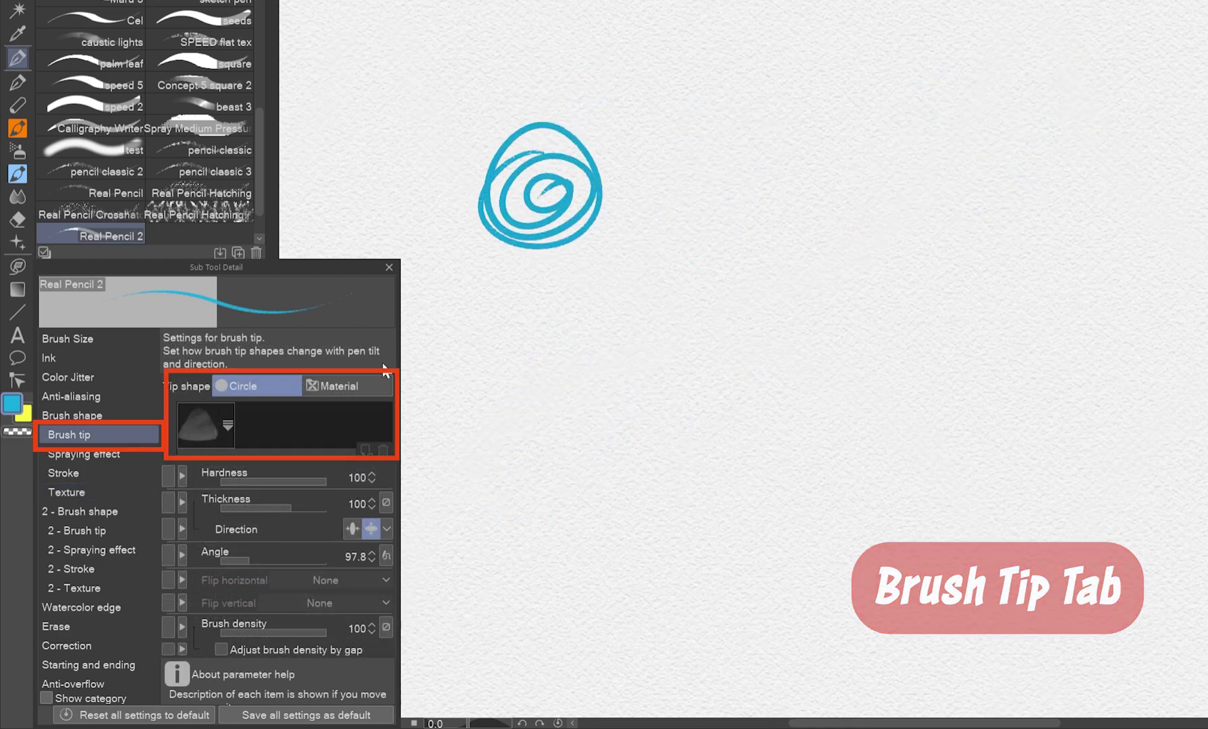
pyautogui.click(359, 390)
pyautogui.moveTo(722, 140)
pyautogui.mouseDown()
pyautogui.moveTo(724, 234)
pyautogui.moveTo(715, 177)
pyautogui.mouseUp()
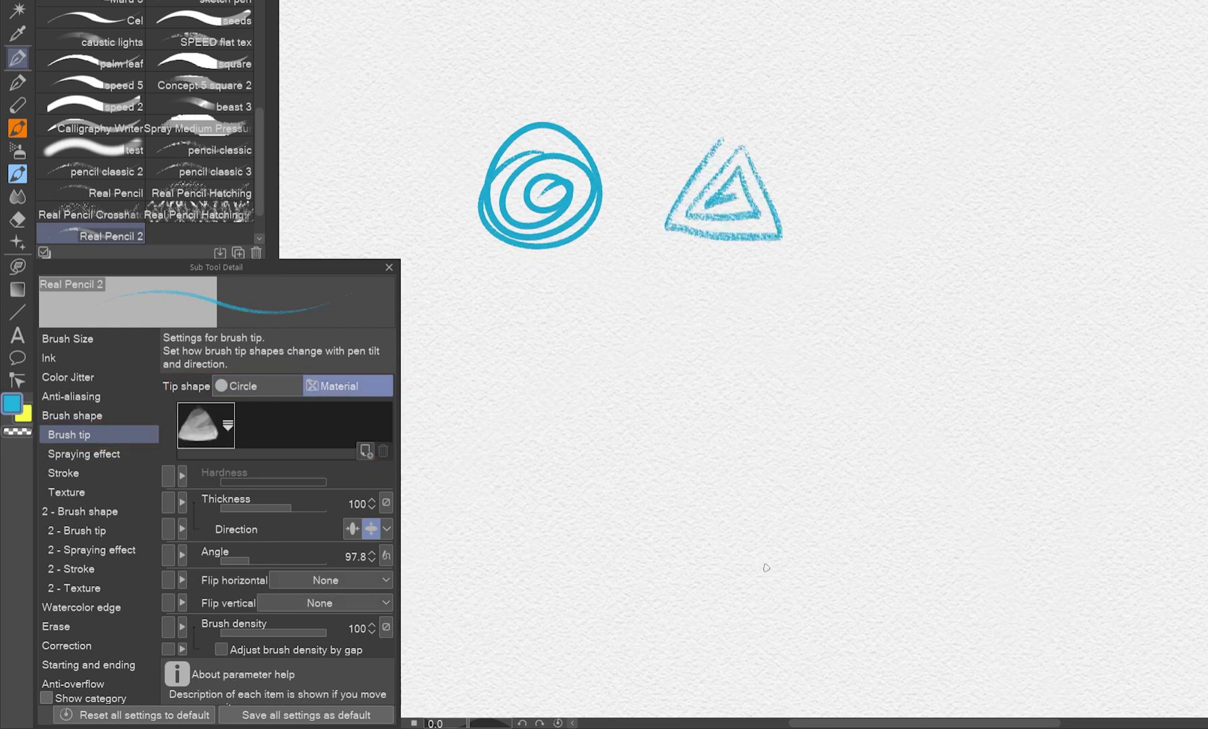
pyautogui.press('Delete')
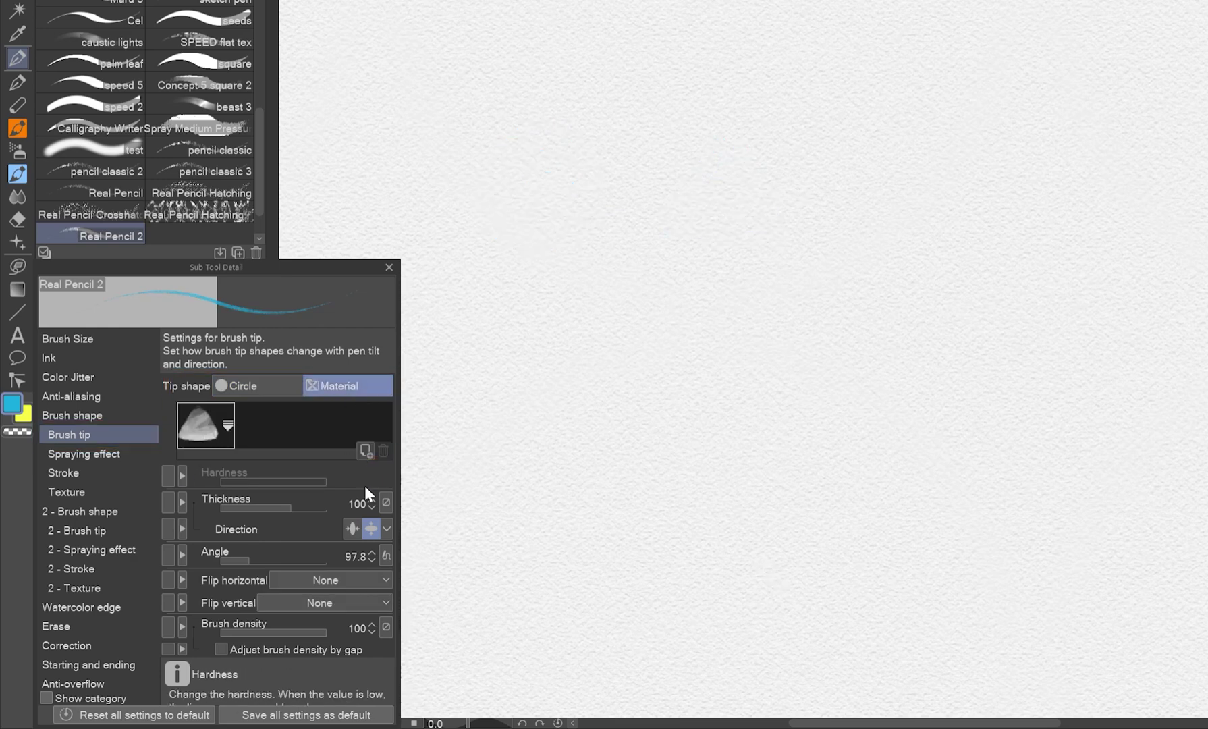
# Link the Real Pencil 2 brush tip's thickness to pen tilt.
pyautogui.click(385, 502)
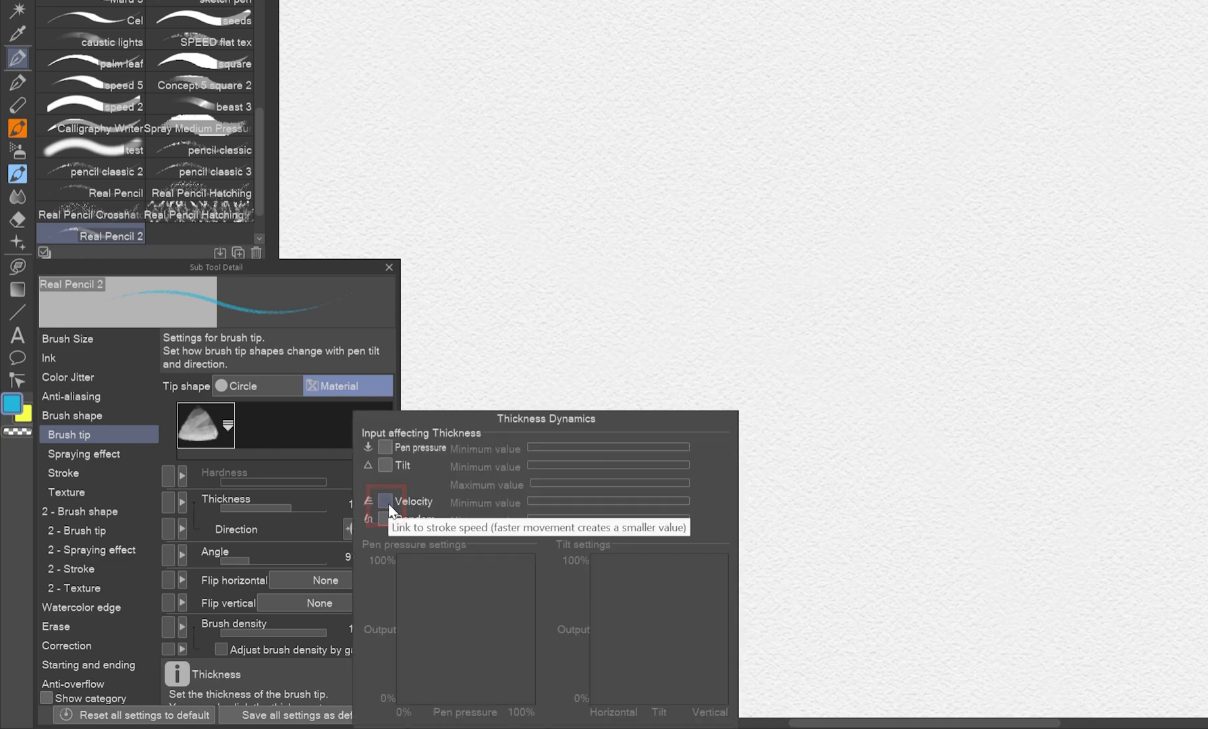
pyautogui.click(403, 465)
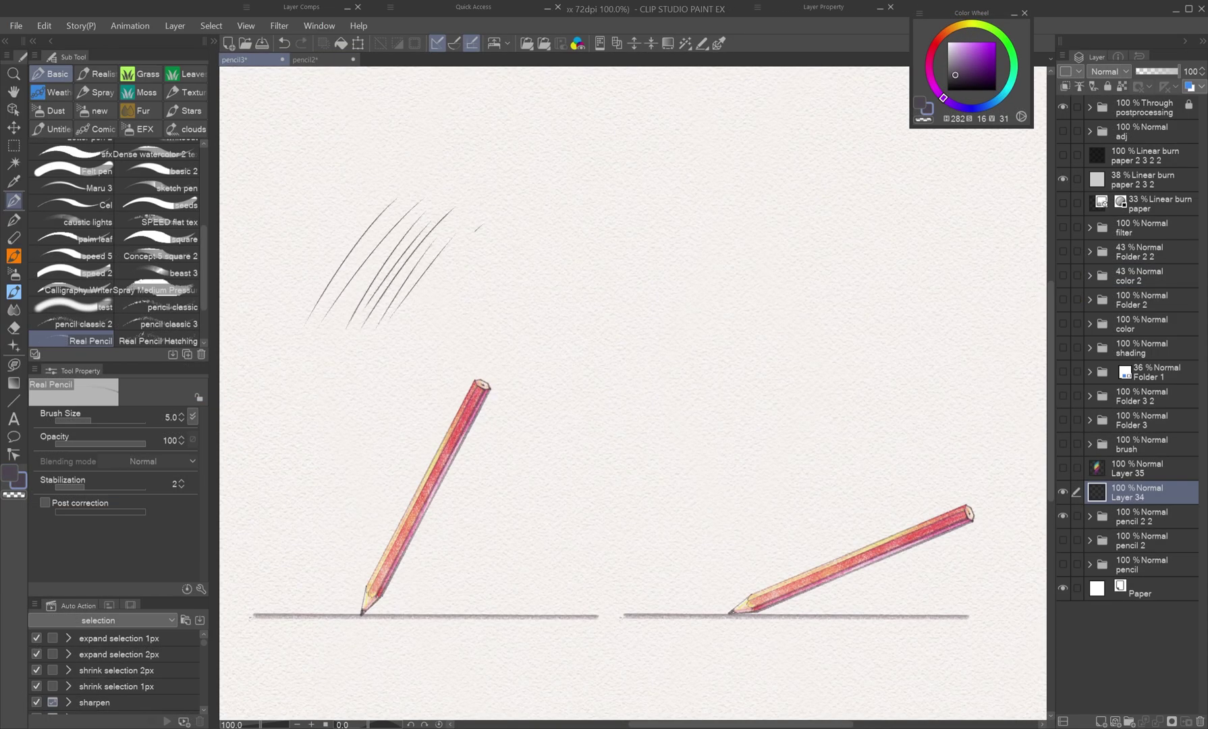
# Hatch thin strokes above the upright pencil illustration and shading strokes above the tilted one with Real Pencil at size 5.0.
pyautogui.moveTo(481, 226); pyautogui.dragTo(483, 316)
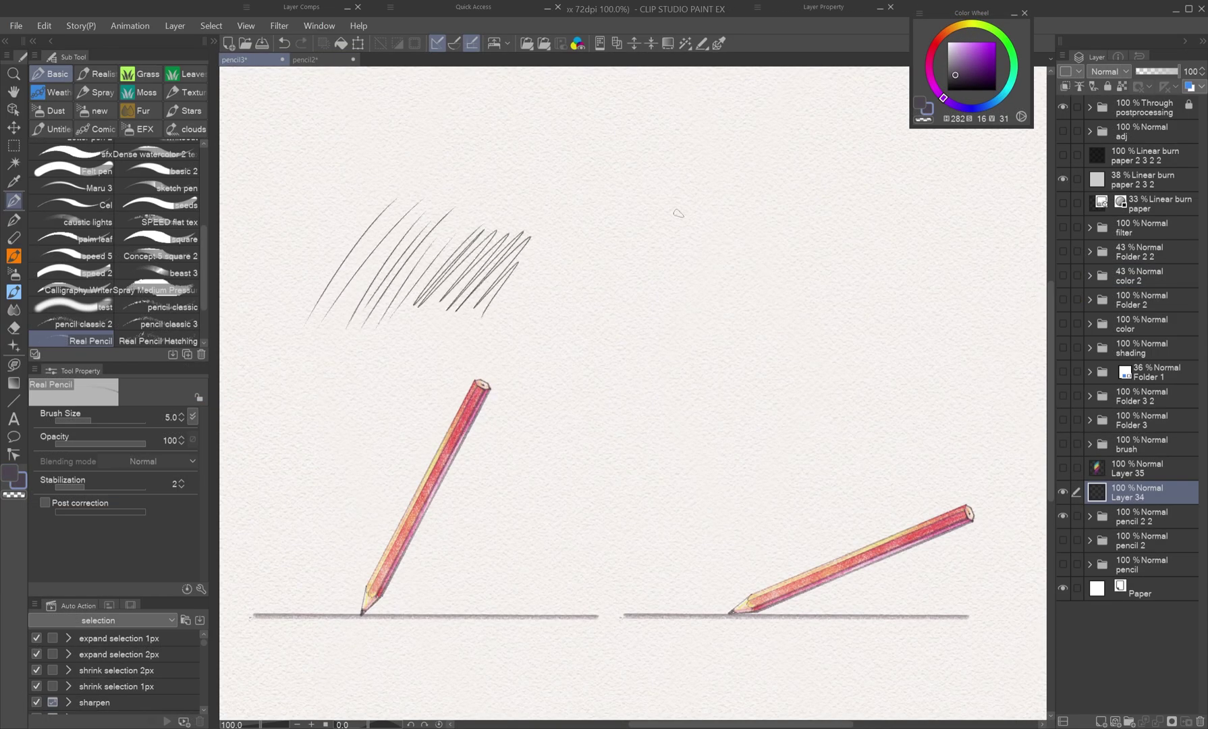
pyautogui.moveTo(752, 217); pyautogui.dragTo(664, 342)
pyautogui.moveTo(751, 232); pyautogui.dragTo(670, 355)
pyautogui.moveTo(783, 215)
pyautogui.mouseDown()
pyautogui.moveTo(677, 357)
pyautogui.moveTo(689, 362)
pyautogui.mouseUp()
pyautogui.moveTo(797, 232); pyautogui.dragTo(696, 380)
pyautogui.moveTo(776, 266); pyautogui.dragTo(713, 372)
pyautogui.moveTo(847, 249); pyautogui.dragTo(771, 337)
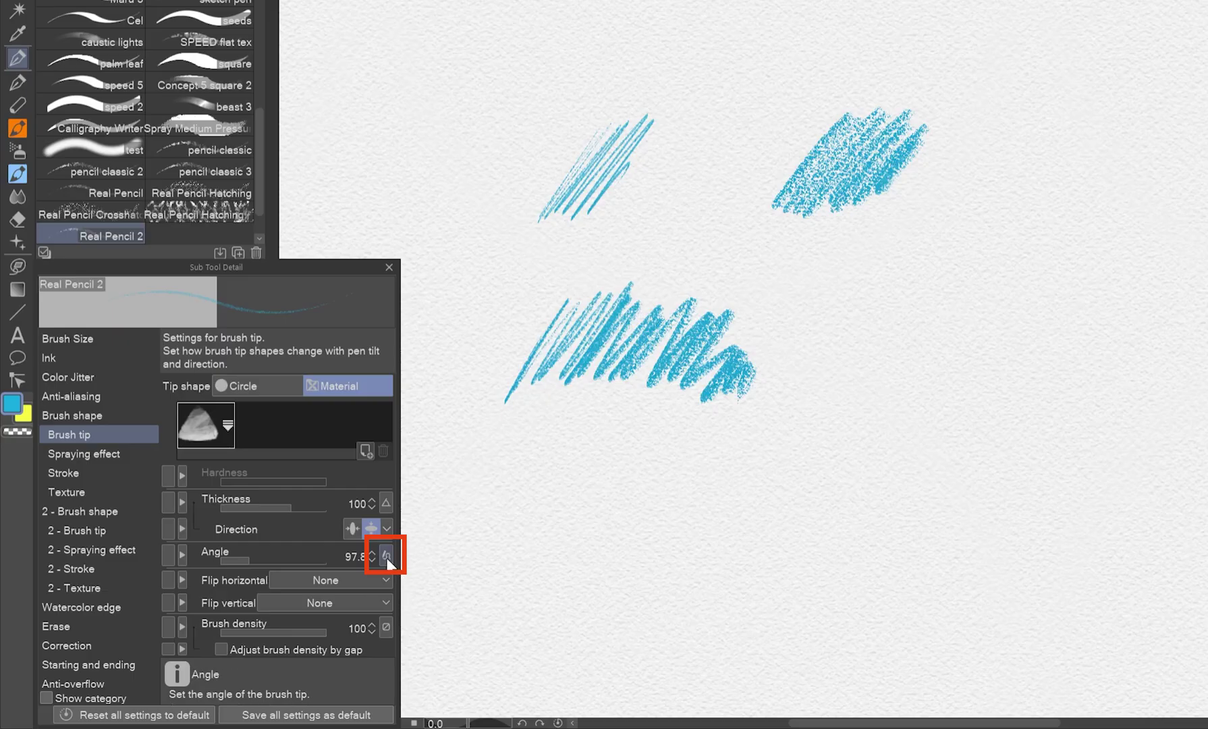
# Link the brush tip's angle to Pen tilt and draw three test swatches.
pyautogui.click(387, 559)
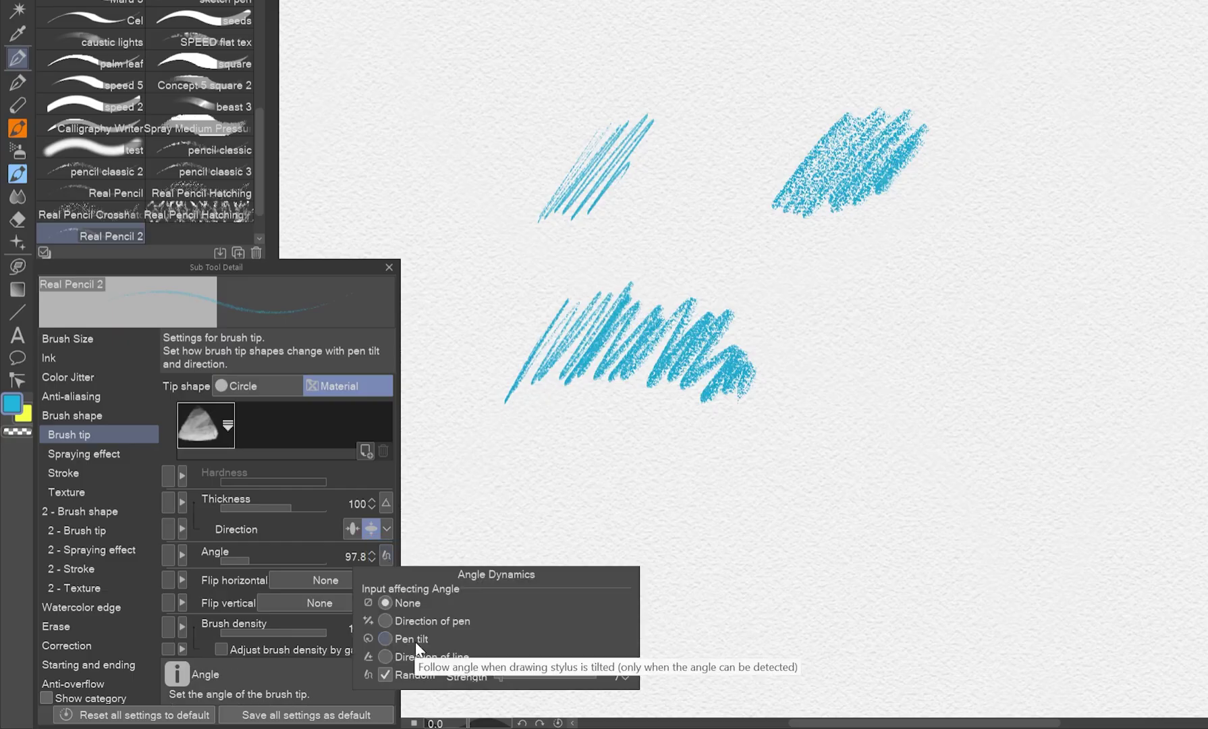
pyautogui.click(414, 643)
pyautogui.moveTo(865, 265); pyautogui.dragTo(815, 365)
pyautogui.moveTo(973, 235); pyautogui.dragTo(906, 363)
pyautogui.moveTo(1043, 264); pyautogui.dragTo(995, 428)
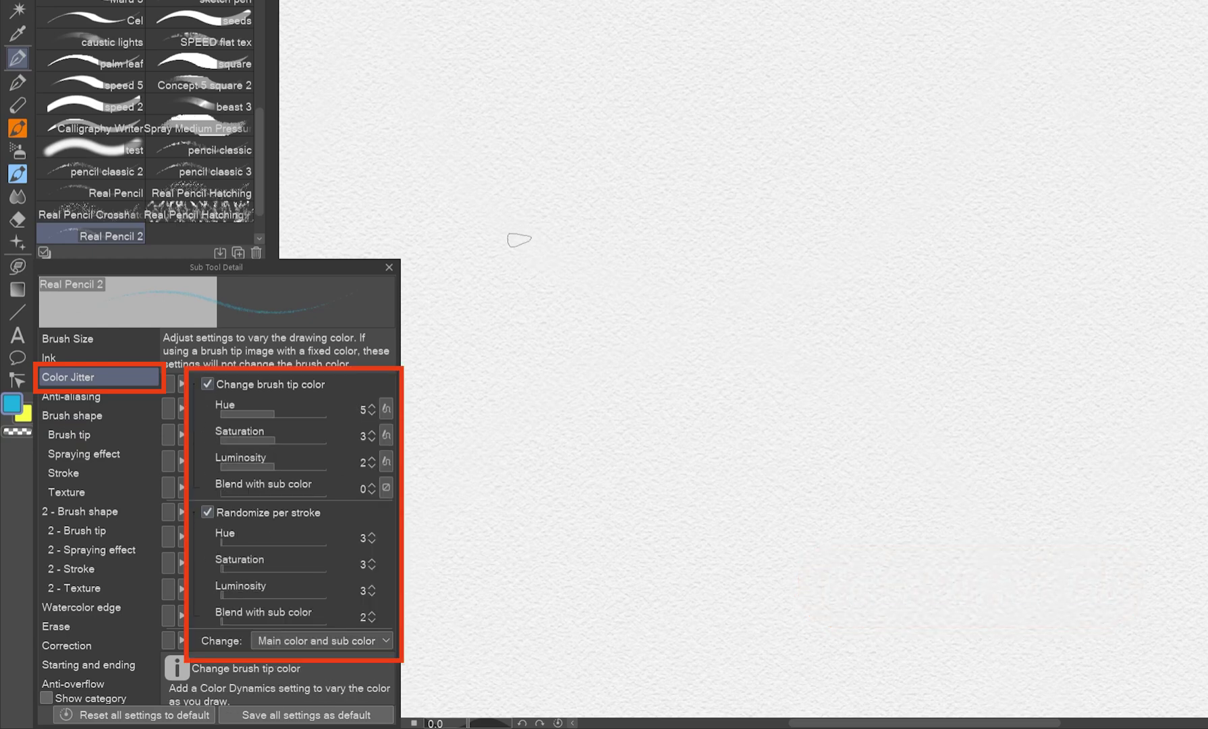
# Shade a blue swatch with Color Jitter's brush tip color change and per-stroke randomization enabled.
pyautogui.moveTo(465, 265)
pyautogui.mouseDown()
pyautogui.moveTo(591, 145)
pyautogui.moveTo(620, 158)
pyautogui.moveTo(644, 183)
pyautogui.moveTo(580, 322)
pyautogui.moveTo(712, 189)
pyautogui.mouseUp()
pyautogui.moveTo(594, 337)
pyautogui.mouseDown()
pyautogui.moveTo(734, 196)
pyautogui.moveTo(746, 200)
pyautogui.mouseUp()
pyautogui.moveTo(621, 341); pyautogui.dragTo(773, 190)
pyautogui.moveTo(671, 368); pyautogui.dragTo(770, 228)
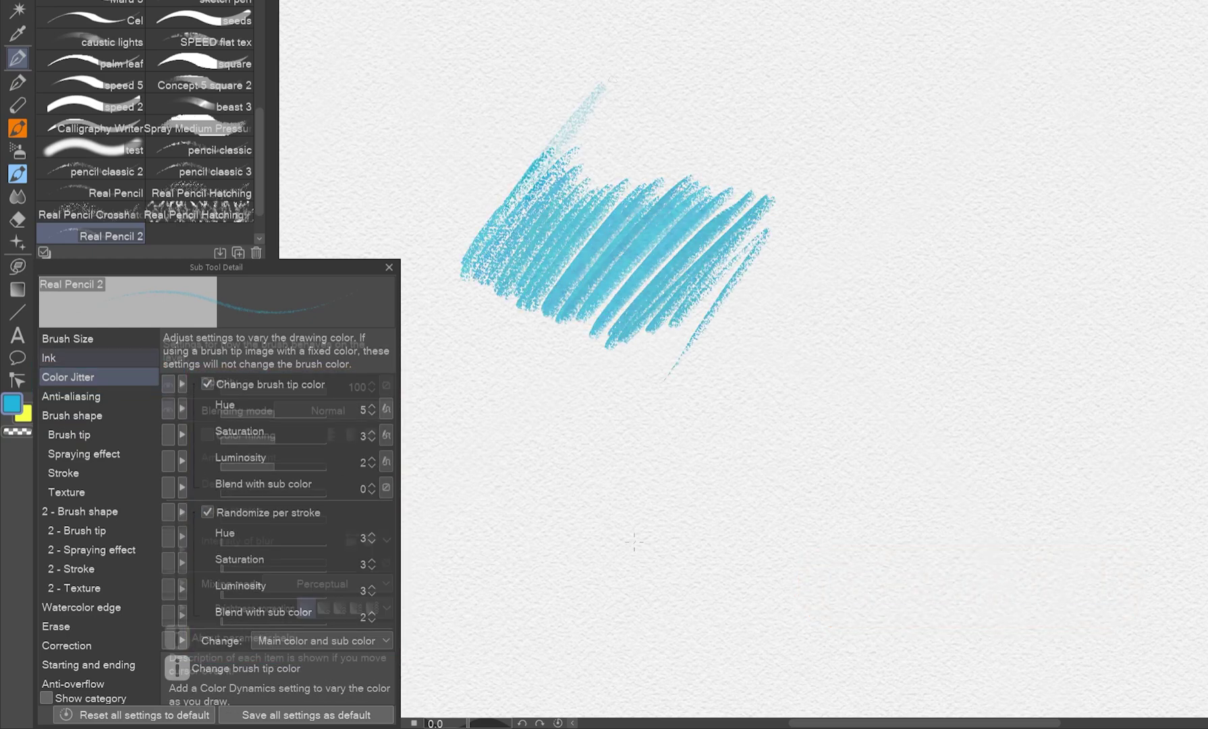
# Draw a blue swatch and overlap it with yellow strokes while Color mixing is off.
pyautogui.moveTo(543, 128)
pyautogui.mouseDown()
pyautogui.moveTo(530, 143)
pyautogui.moveTo(585, 118)
pyautogui.moveTo(516, 247)
pyautogui.mouseUp()
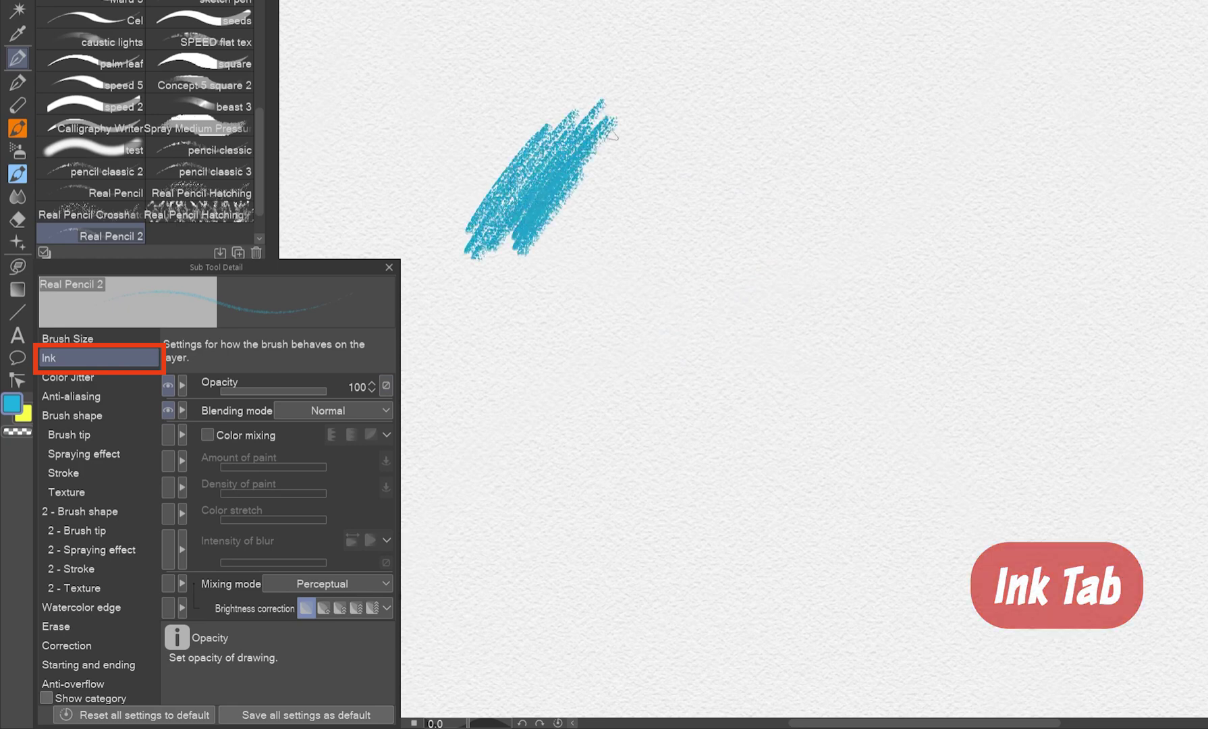
pyautogui.press('x')
pyautogui.moveTo(617, 122); pyautogui.dragTo(488, 250)
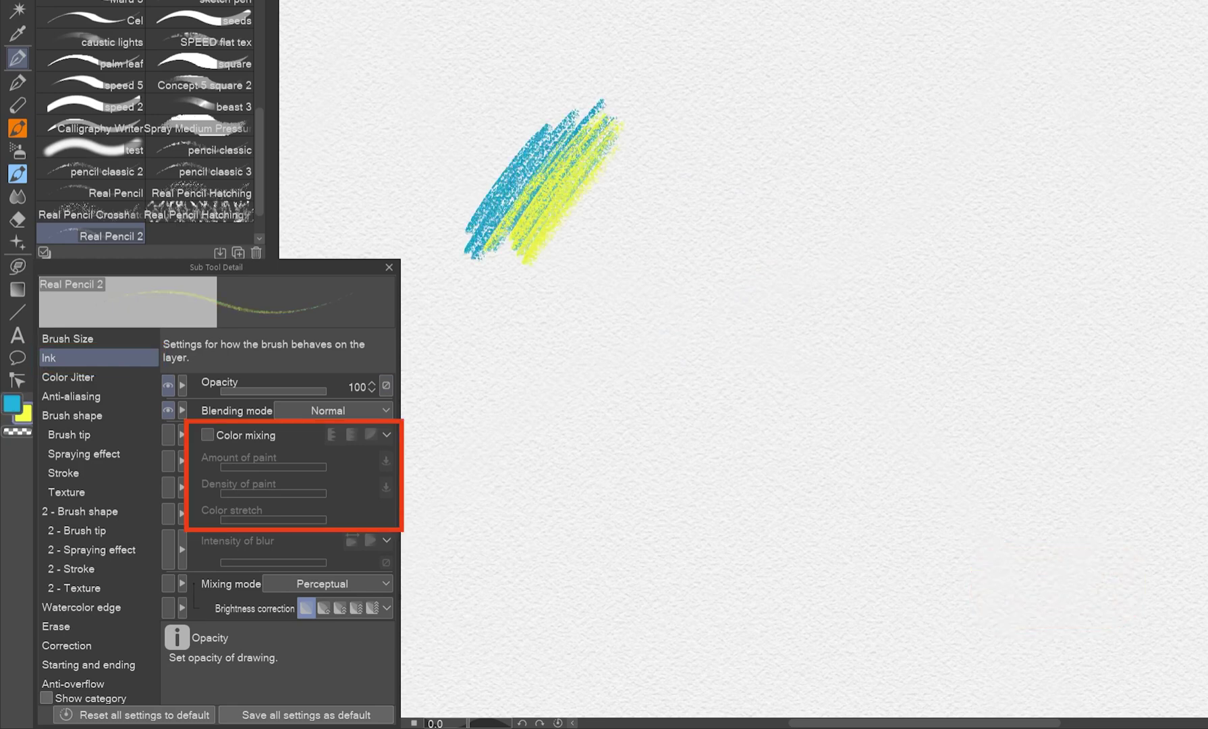
# Enable Color mixing for the brush and blend yellow strokes into a second blue swatch.
pyautogui.click(258, 439)
pyautogui.moveTo(765, 103)
pyautogui.mouseDown()
pyautogui.moveTo(674, 262)
pyautogui.moveTo(707, 252)
pyautogui.mouseUp()
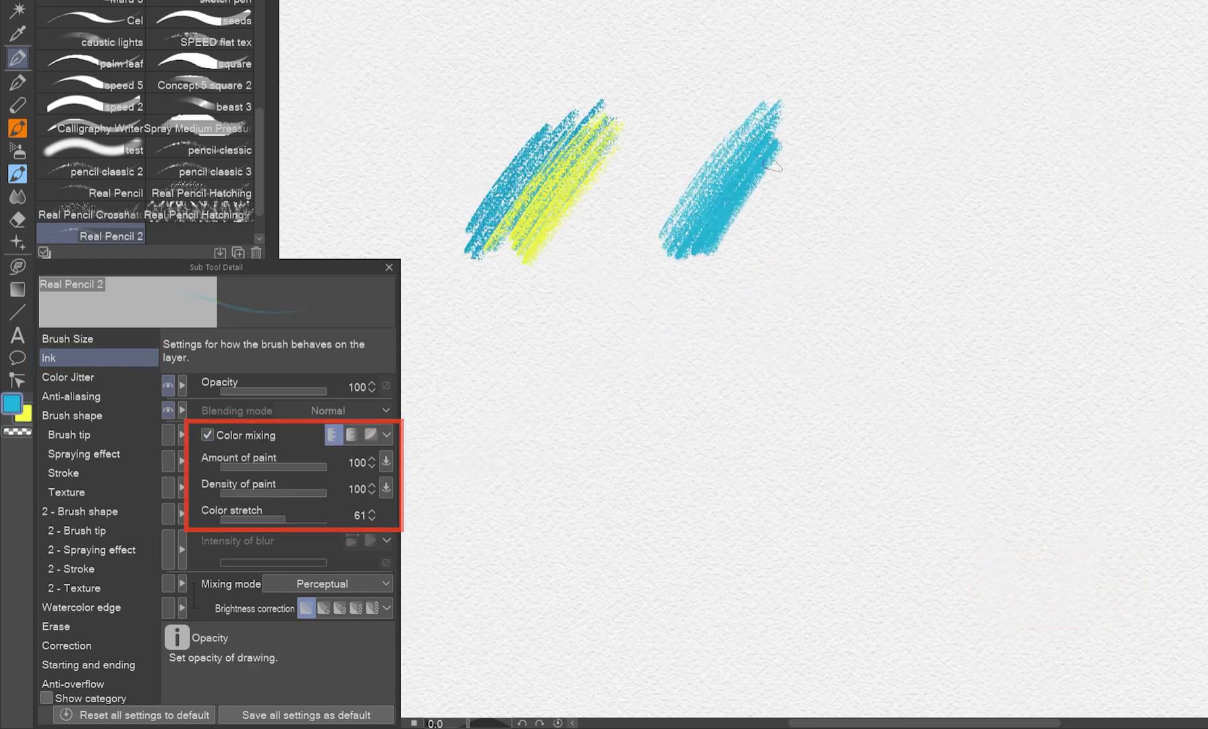
pyautogui.press('x')
pyautogui.moveTo(809, 108); pyautogui.dragTo(770, 144)
pyautogui.moveTo(745, 253); pyautogui.dragTo(820, 132)
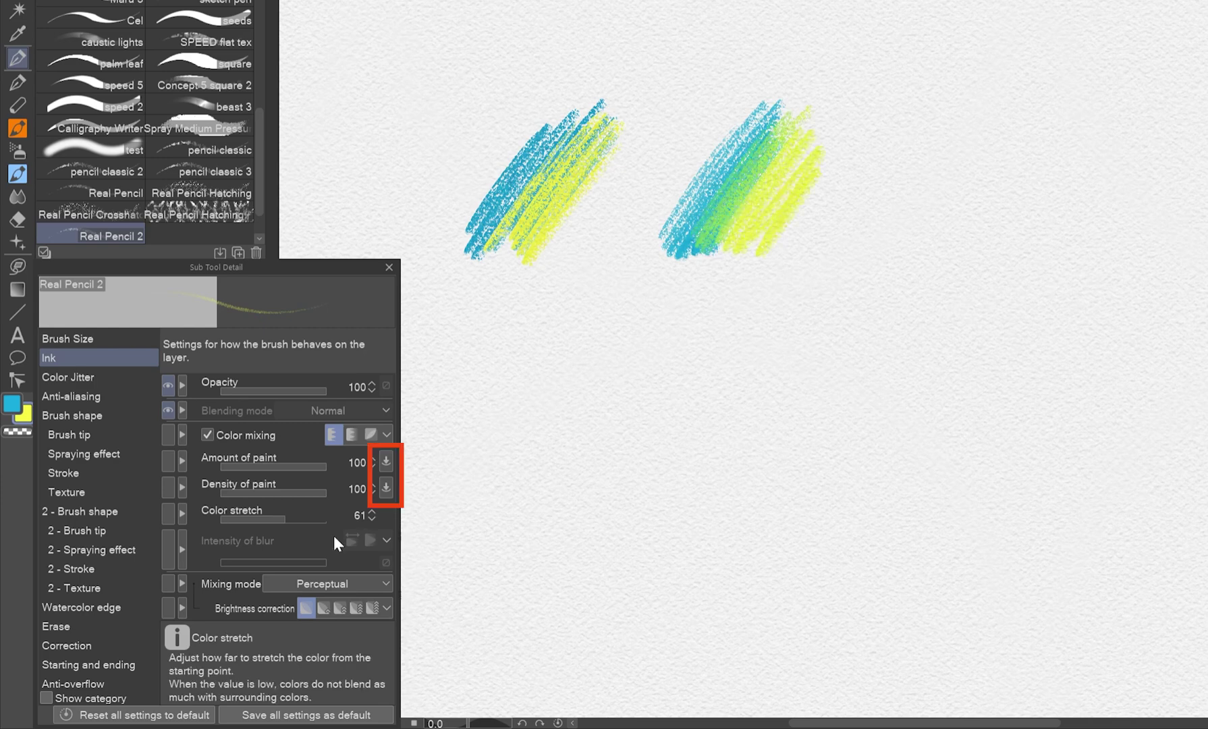
# Switch the brush to the mixing mode other than Perceptual and blend yellow strokes into a new blue swatch.
pyautogui.click(324, 584)
pyautogui.click(324, 623)
pyautogui.moveTo(459, 402); pyautogui.dragTo(471, 437)
pyautogui.hotkey('ctrl', 'z')
pyautogui.press('x')
pyautogui.moveTo(503, 354)
pyautogui.mouseDown()
pyautogui.moveTo(530, 335)
pyautogui.moveTo(497, 462)
pyautogui.mouseUp()
pyautogui.press('x')
pyautogui.moveTo(552, 333); pyautogui.dragTo(509, 463)
# Set the brush's mixing mode to Perceptual and draw another blue swatch for comparison.
pyautogui.click(353, 585)
pyautogui.click(358, 605)
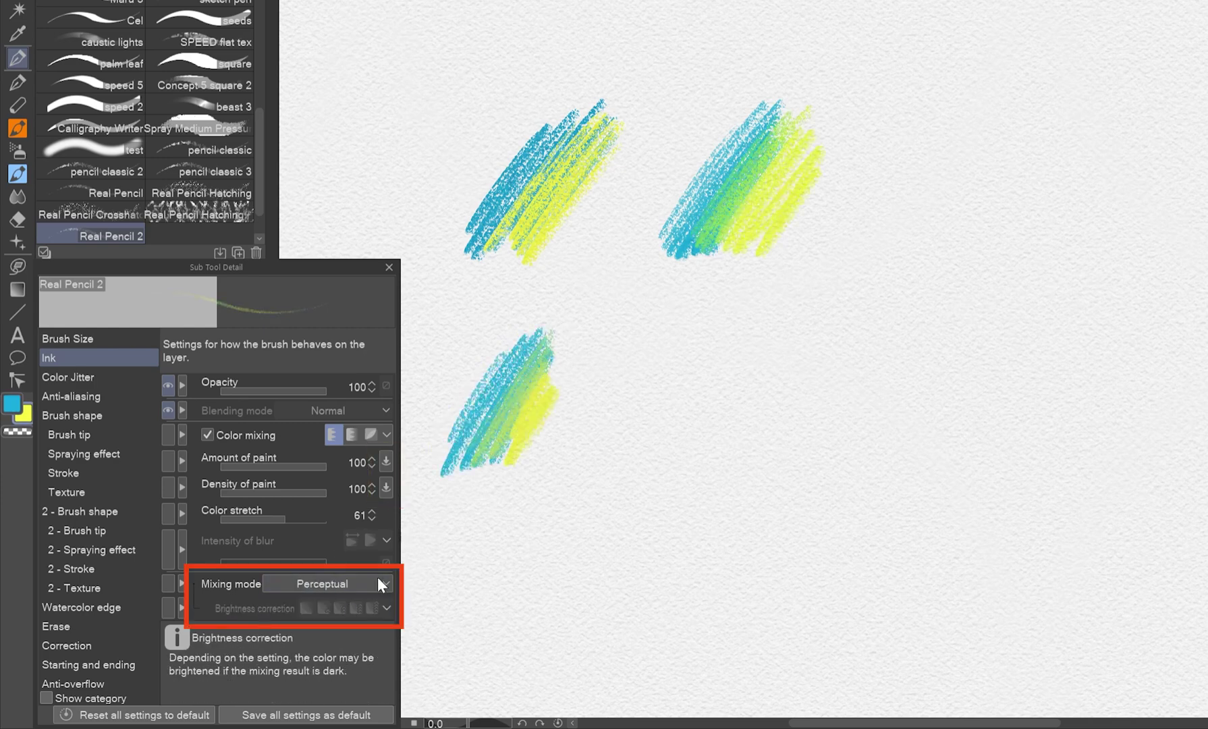
pyautogui.press('x')
pyautogui.moveTo(710, 347)
pyautogui.mouseDown()
pyautogui.moveTo(633, 460)
pyautogui.moveTo(680, 472)
pyautogui.mouseUp()
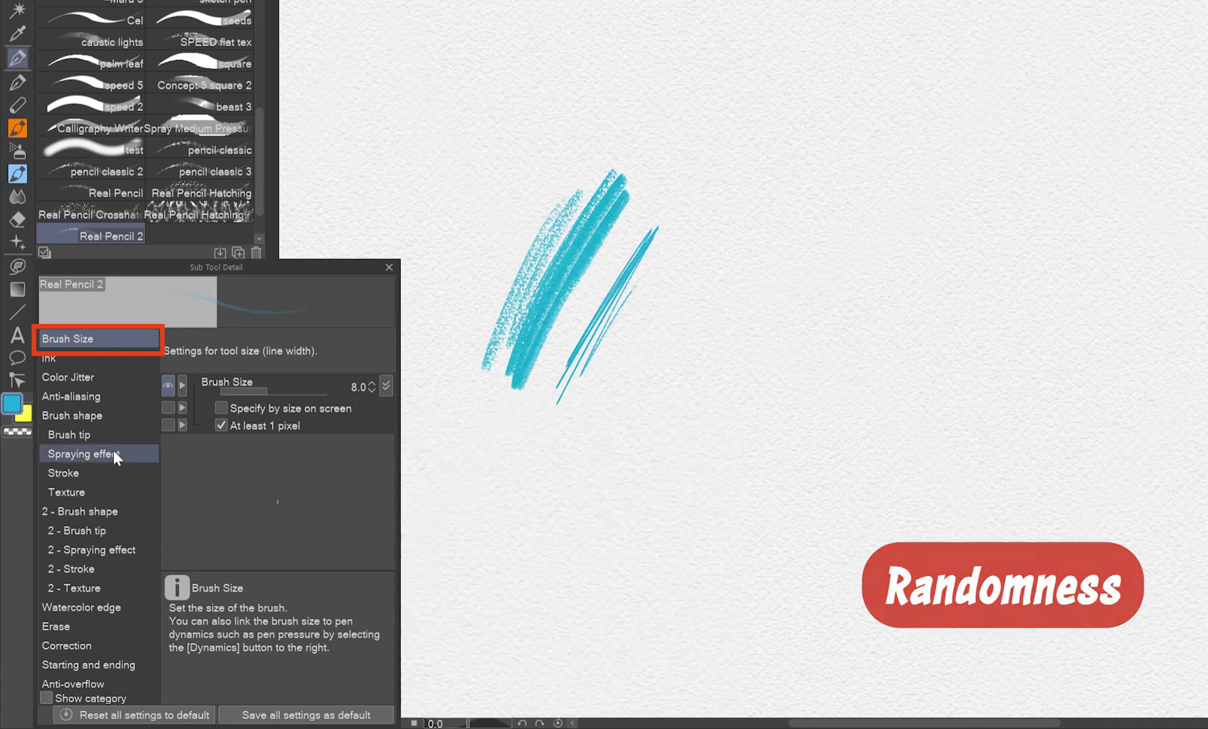
# Add randomness to the brush tip's angle dynamics and draw a test swatch.
pyautogui.click(101, 435)
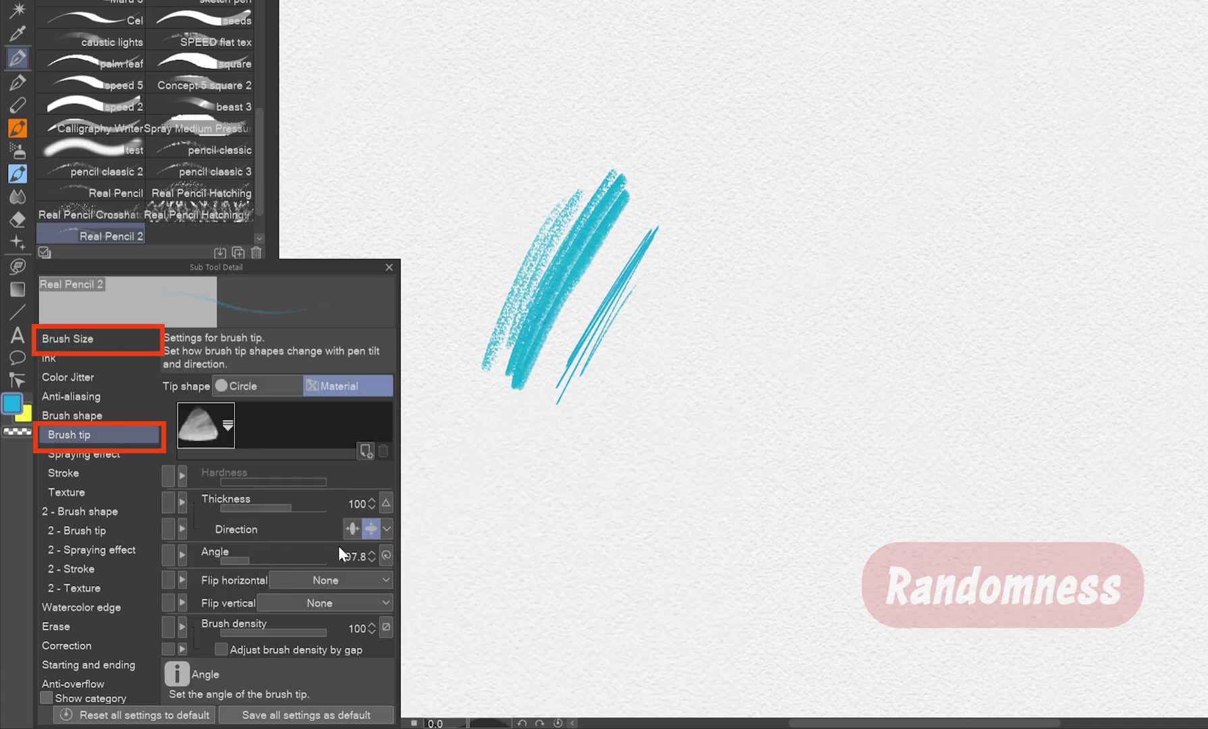
pyautogui.click(386, 555)
pyautogui.moveTo(758, 187)
pyautogui.mouseDown()
pyautogui.moveTo(688, 297)
pyautogui.moveTo(782, 202)
pyautogui.moveTo(790, 233)
pyautogui.mouseUp()
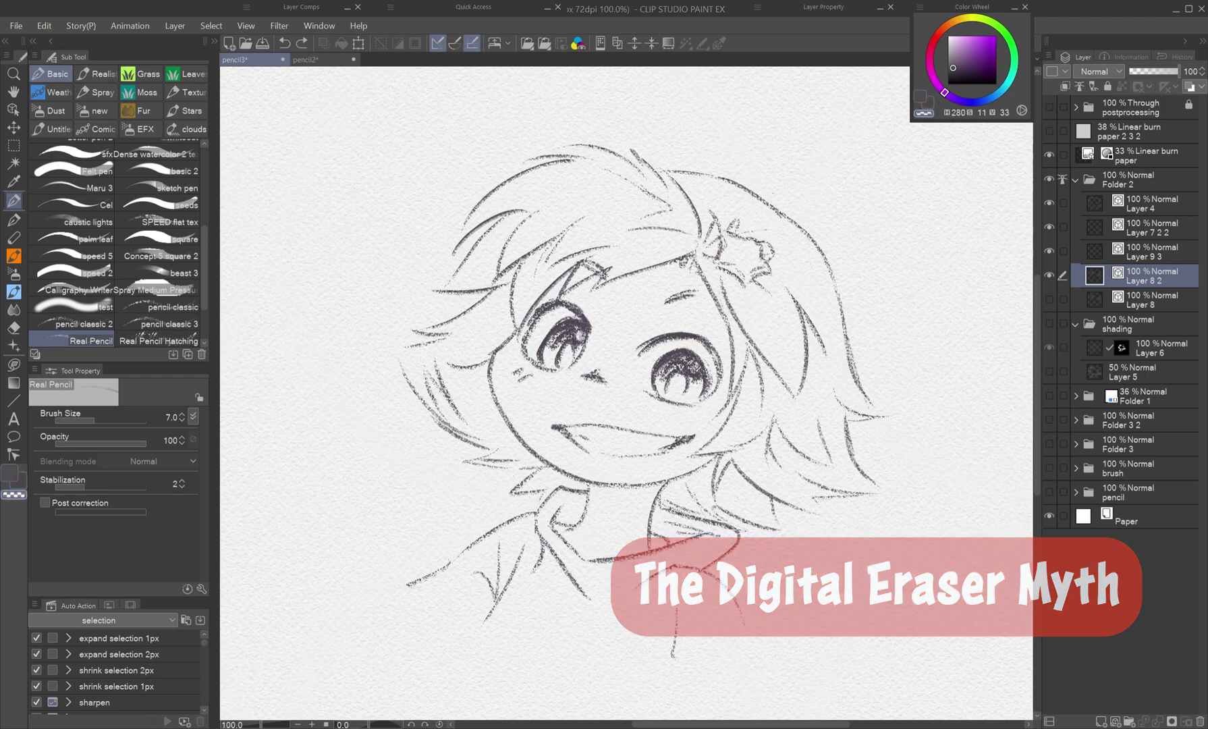
# Erase a small highlight in the portrait sketch's eye using Real Pencil at size 7.0 with the transparent color.
pyautogui.moveTo(580, 332); pyautogui.dragTo(582, 338)
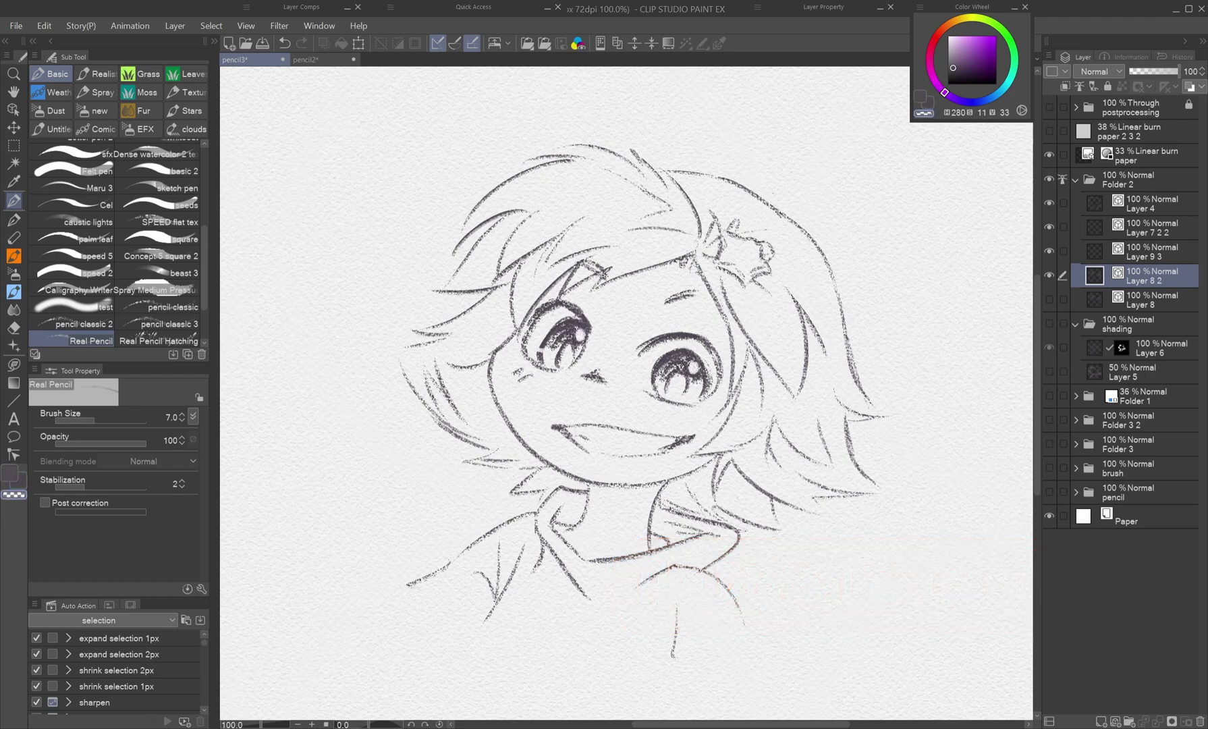
# Shade a dark grey swatch with layered Real Pencil 2 strokes and lighten it using the same brush with the transparent color.
pyautogui.moveTo(619, 323); pyautogui.dragTo(728, 181)
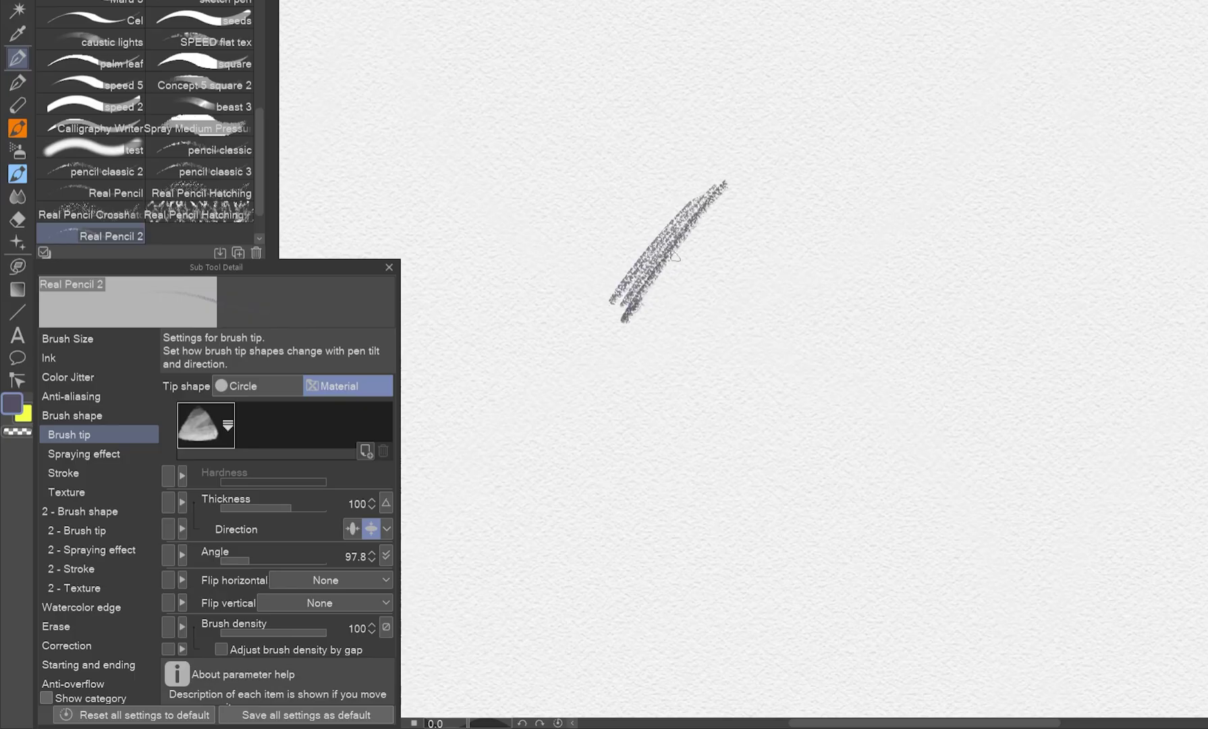
pyautogui.moveTo(626, 347)
pyautogui.mouseDown()
pyautogui.moveTo(747, 177)
pyautogui.moveTo(775, 197)
pyautogui.mouseUp()
pyautogui.moveTo(658, 385); pyautogui.dragTo(773, 228)
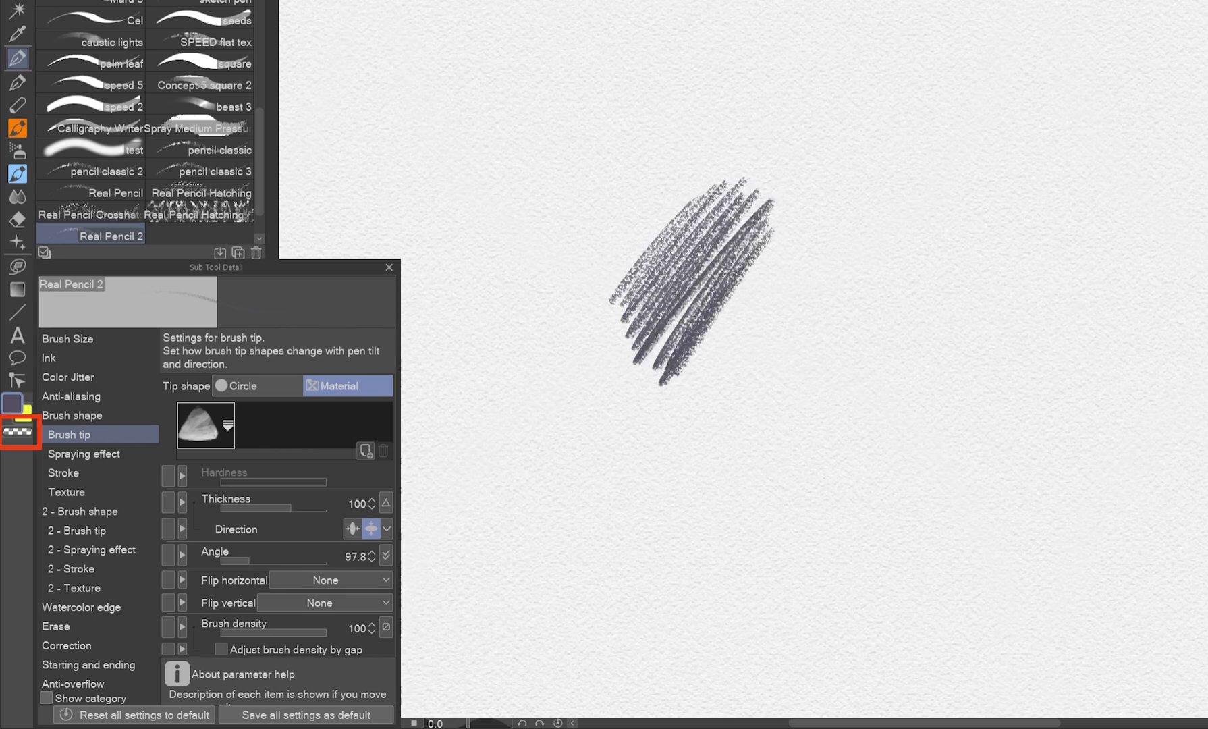
pyautogui.moveTo(655, 355); pyautogui.dragTo(757, 216)
pyautogui.moveTo(651, 330); pyautogui.dragTo(738, 207)
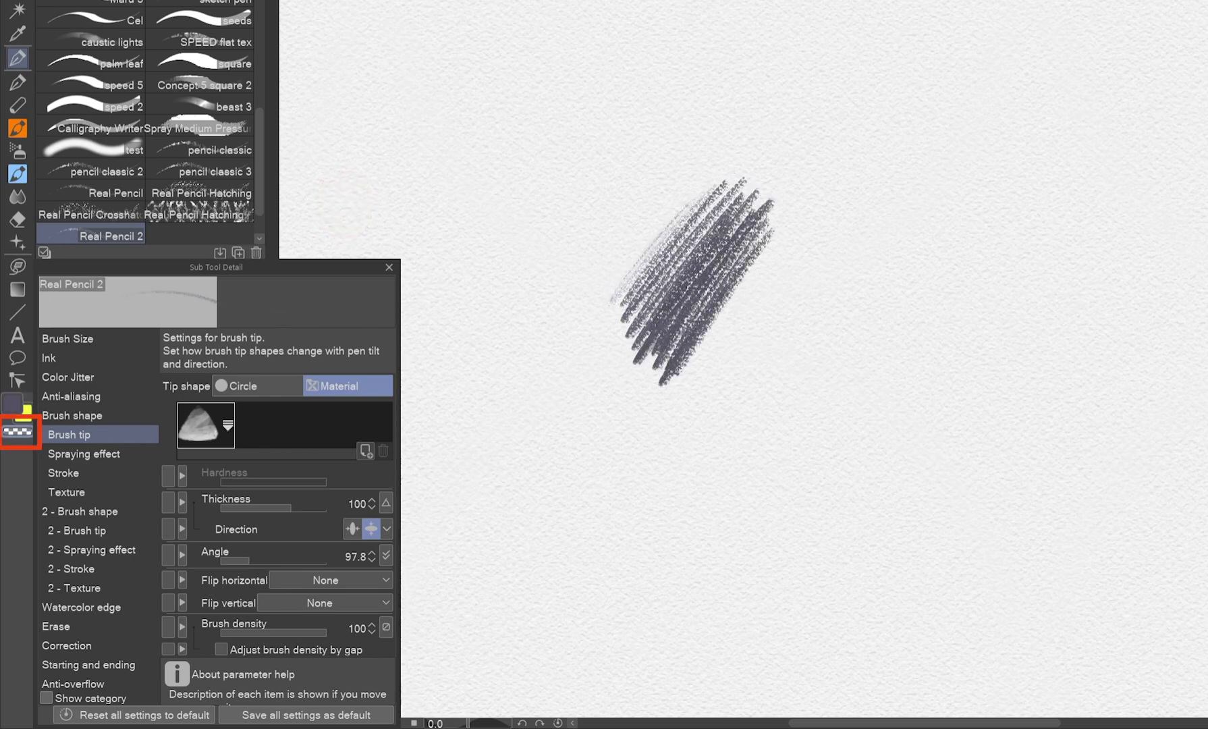
pyautogui.moveTo(620, 317)
pyautogui.mouseDown()
pyautogui.moveTo(725, 181)
pyautogui.moveTo(737, 192)
pyautogui.mouseUp()
pyautogui.moveTo(634, 347)
pyautogui.mouseDown()
pyautogui.moveTo(757, 191)
pyautogui.moveTo(768, 201)
pyautogui.mouseUp()
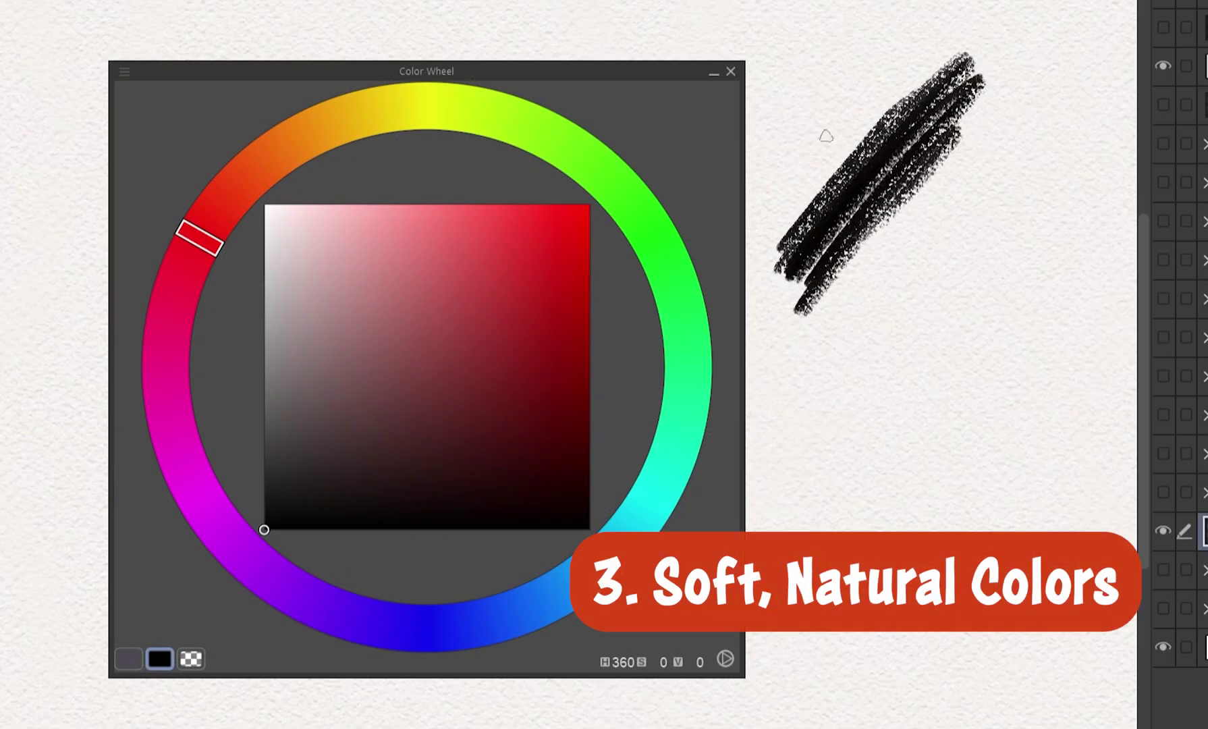
# Clear the pure black test strokes and draw a replacement swatch in a muted dark purple (H 269, S 14, V 33).
pyautogui.moveTo(825, 68); pyautogui.dragTo(964, 257)
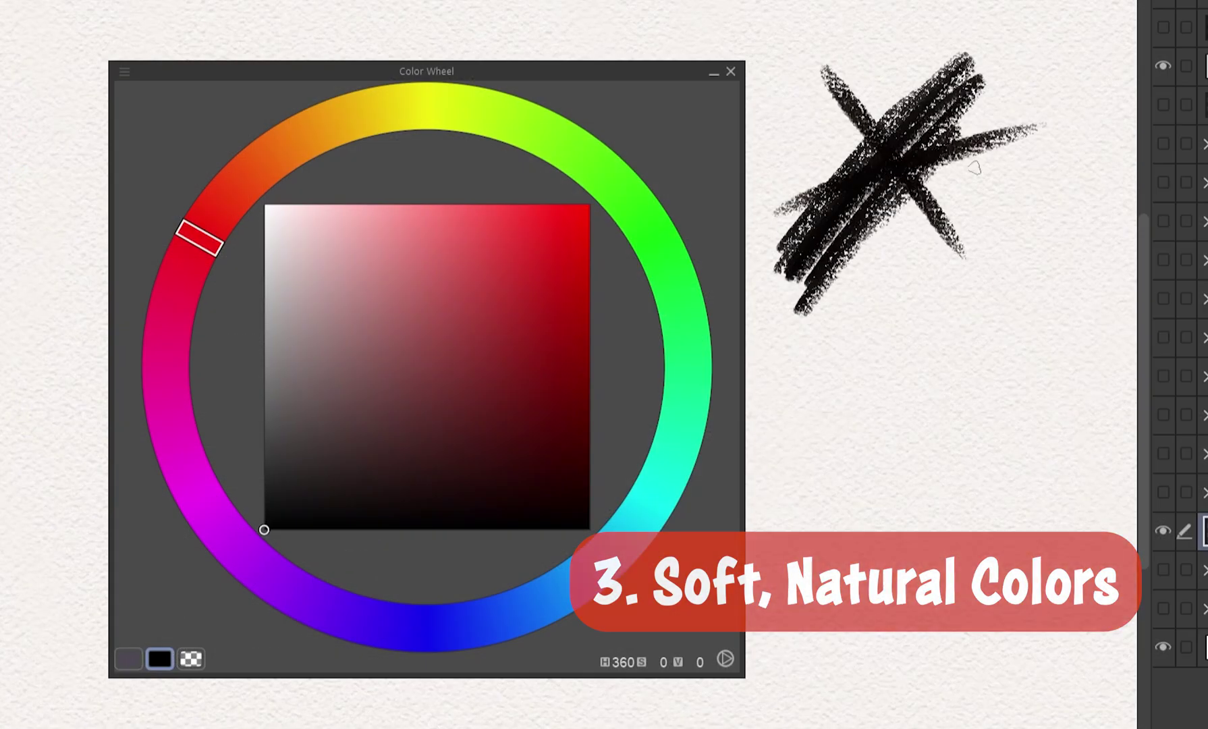
pyautogui.press('Delete')
pyautogui.press('x')
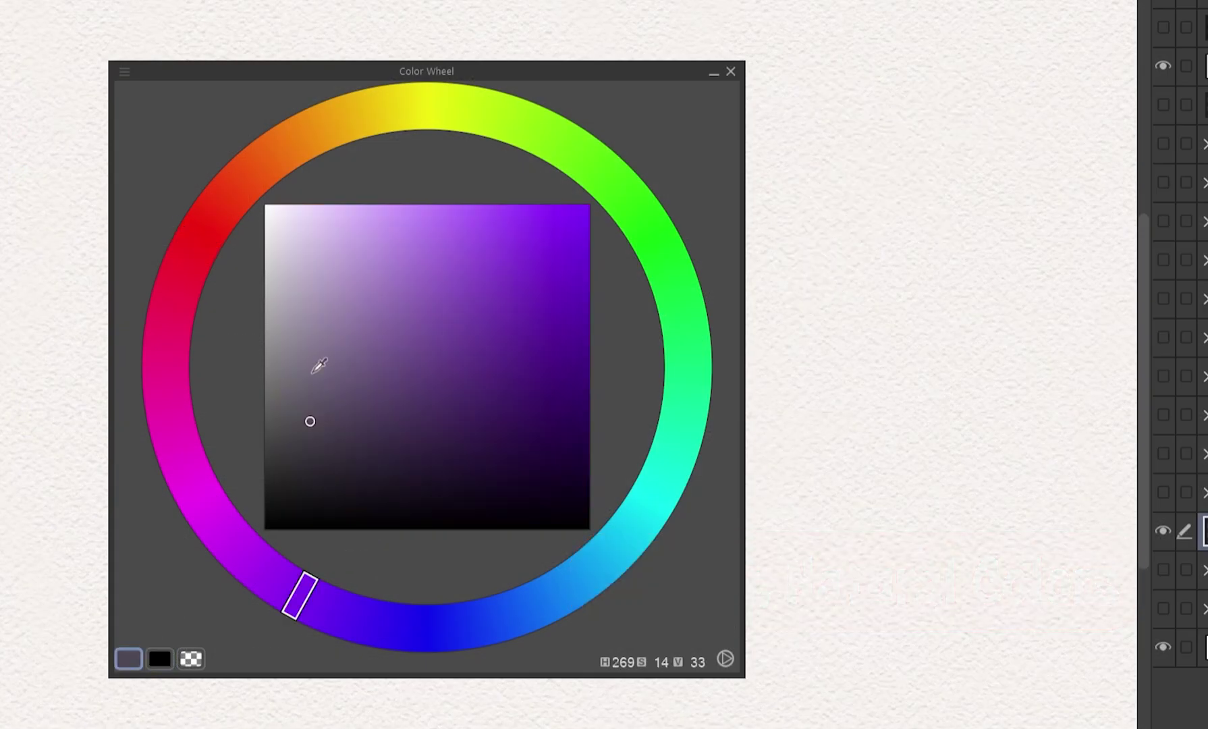
pyautogui.moveTo(925, 78)
pyautogui.mouseDown()
pyautogui.moveTo(803, 202)
pyautogui.moveTo(932, 75)
pyautogui.moveTo(837, 223)
pyautogui.moveTo(958, 135)
pyautogui.mouseUp()
# Draw test strokes in a pinkish magenta hue and red swatches up to full saturation (H 360, S 100, V 100).
pyautogui.click(195, 445)
pyautogui.moveTo(801, 387)
pyautogui.mouseDown()
pyautogui.moveTo(965, 235)
pyautogui.moveTo(810, 418)
pyautogui.moveTo(908, 384)
pyautogui.mouseUp()
pyautogui.click(182, 273)
pyautogui.moveTo(807, 573)
pyautogui.mouseDown()
pyautogui.moveTo(999, 405)
pyautogui.moveTo(817, 598)
pyautogui.moveTo(985, 432)
pyautogui.mouseUp()
pyautogui.moveTo(810, 175)
pyautogui.mouseDown()
pyautogui.moveTo(931, 22)
pyautogui.moveTo(837, 169)
pyautogui.moveTo(1022, 30)
pyautogui.mouseUp()
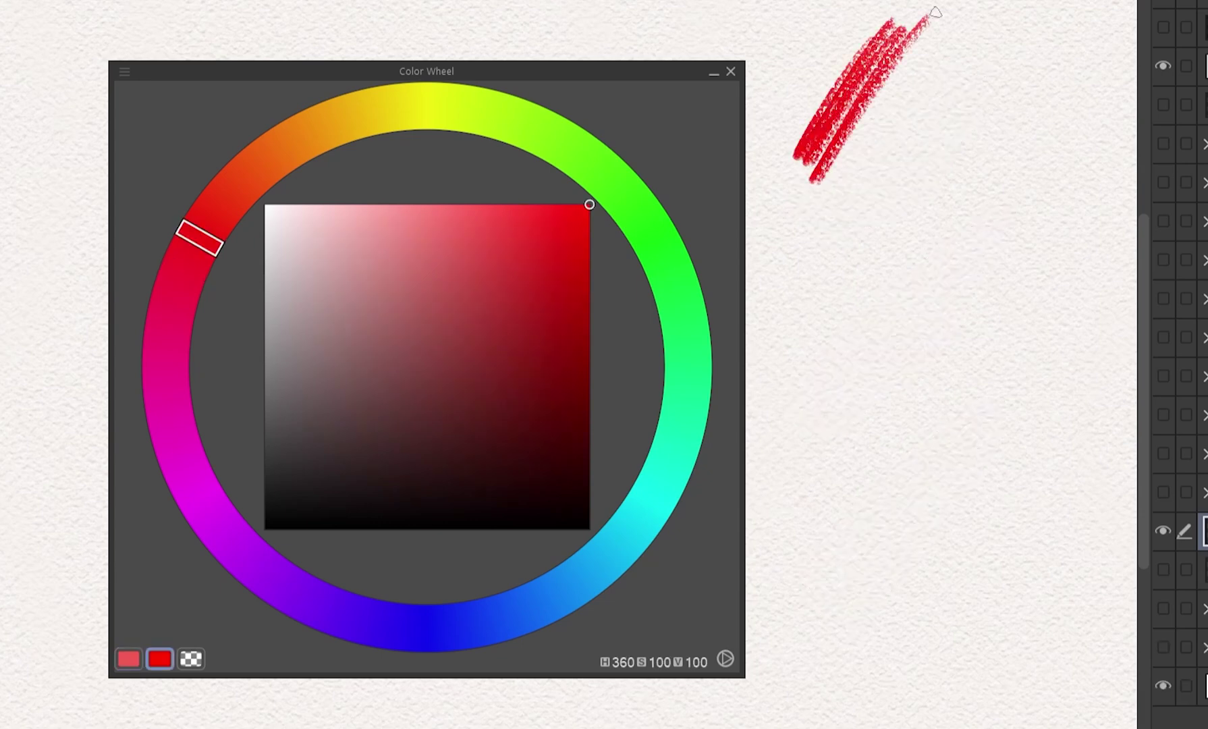
# Draw crossing test strokes in a dark, fully saturated blue (H 199, S 100, V 35).
pyautogui.click(590, 414)
pyautogui.click(598, 563)
pyautogui.moveTo(861, 229); pyautogui.dragTo(787, 352)
pyautogui.moveTo(773, 10); pyautogui.dragTo(932, 230)
pyautogui.moveTo(1079, 27); pyautogui.dragTo(759, 324)
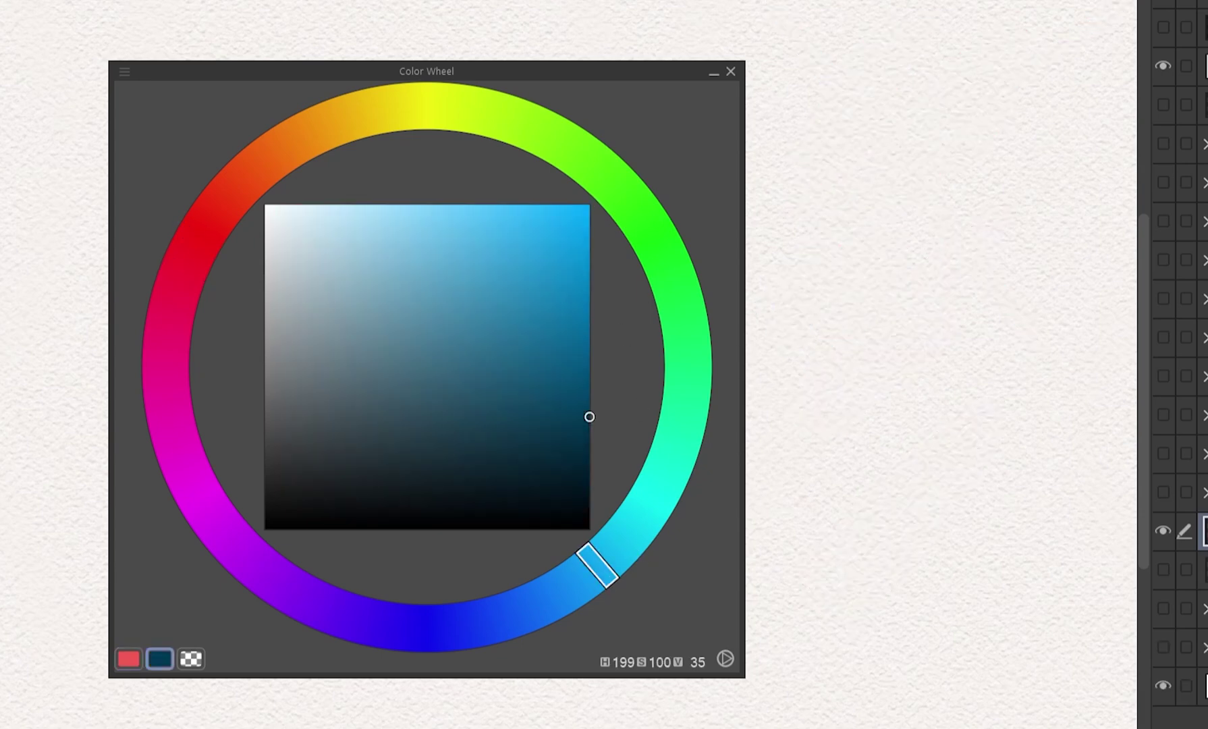
# Draw a bright sky-blue swatch and a soft red swatch (H 3, S 66, V 95) beneath it.
pyautogui.click(533, 223)
pyautogui.moveTo(776, 150)
pyautogui.mouseDown()
pyautogui.moveTo(930, 25)
pyautogui.moveTo(782, 196)
pyautogui.moveTo(938, 68)
pyautogui.mouseUp()
pyautogui.click(203, 225)
pyautogui.moveTo(789, 317); pyautogui.dragTo(972, 169)
pyautogui.moveTo(804, 357); pyautogui.dragTo(985, 196)
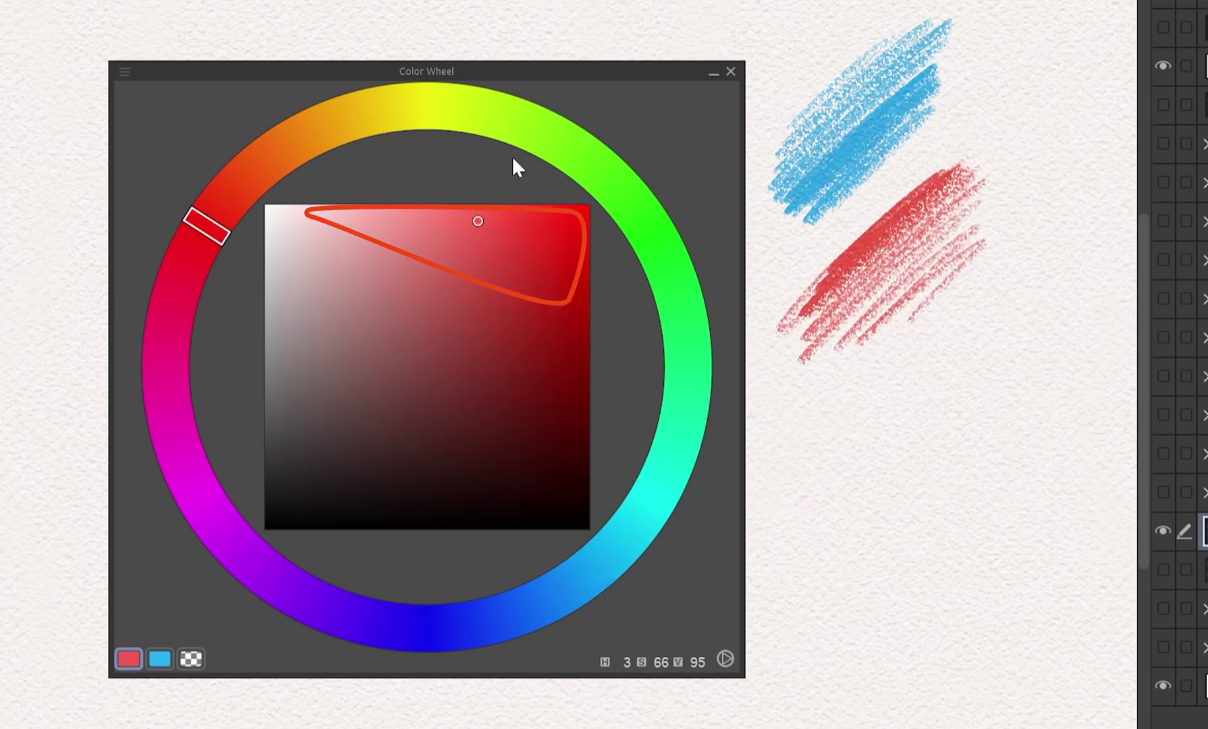
# Layer soft yellow strokes (H 59, S 63, V 99) between the blue and red swatches, overlapping both to blend them.
pyautogui.click(430, 123)
pyautogui.moveTo(776, 284); pyautogui.dragTo(962, 91)
pyautogui.moveTo(783, 307); pyautogui.dragTo(965, 145)
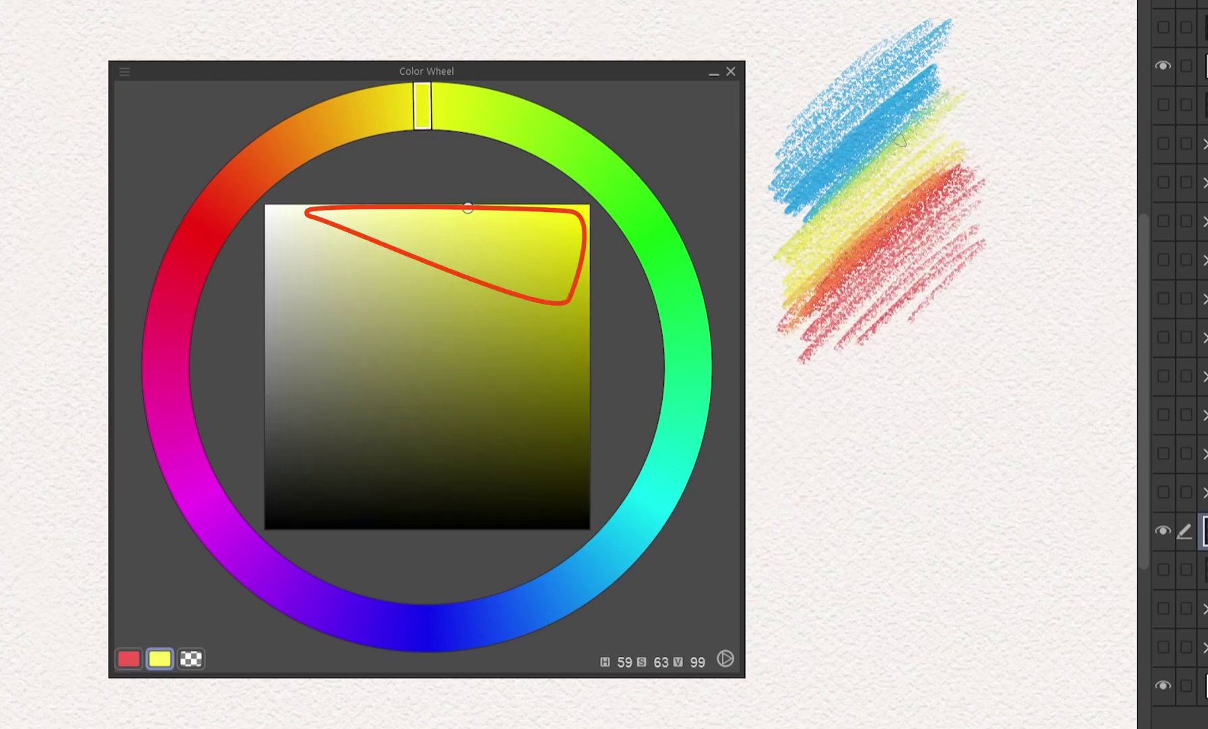
pyautogui.moveTo(783, 243); pyautogui.dragTo(928, 98)
# Add soft magenta strokes (H 303, S 70, V 90) below and over the red swatch's lower edge, extending the color range downward.
pyautogui.click(196, 486)
pyautogui.click(491, 239)
pyautogui.moveTo(796, 419); pyautogui.dragTo(962, 250)
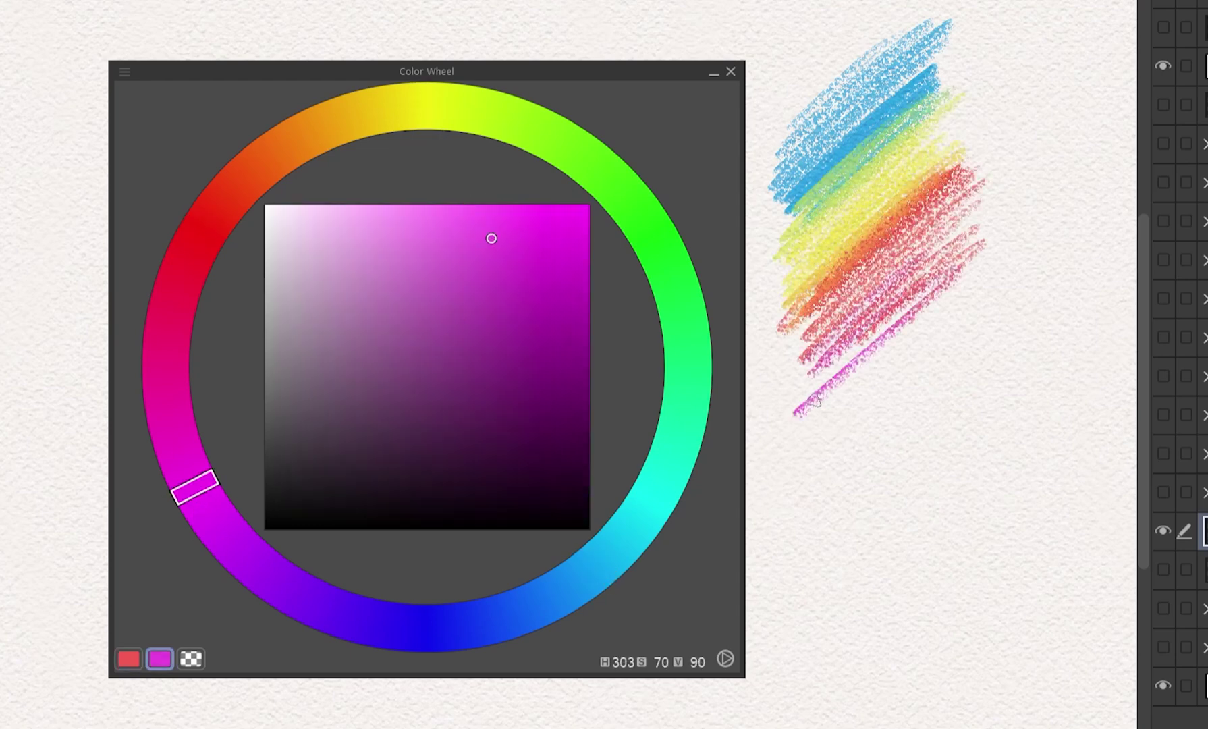
pyautogui.moveTo(796, 466); pyautogui.dragTo(955, 283)
pyautogui.moveTo(807, 506); pyautogui.dragTo(949, 324)
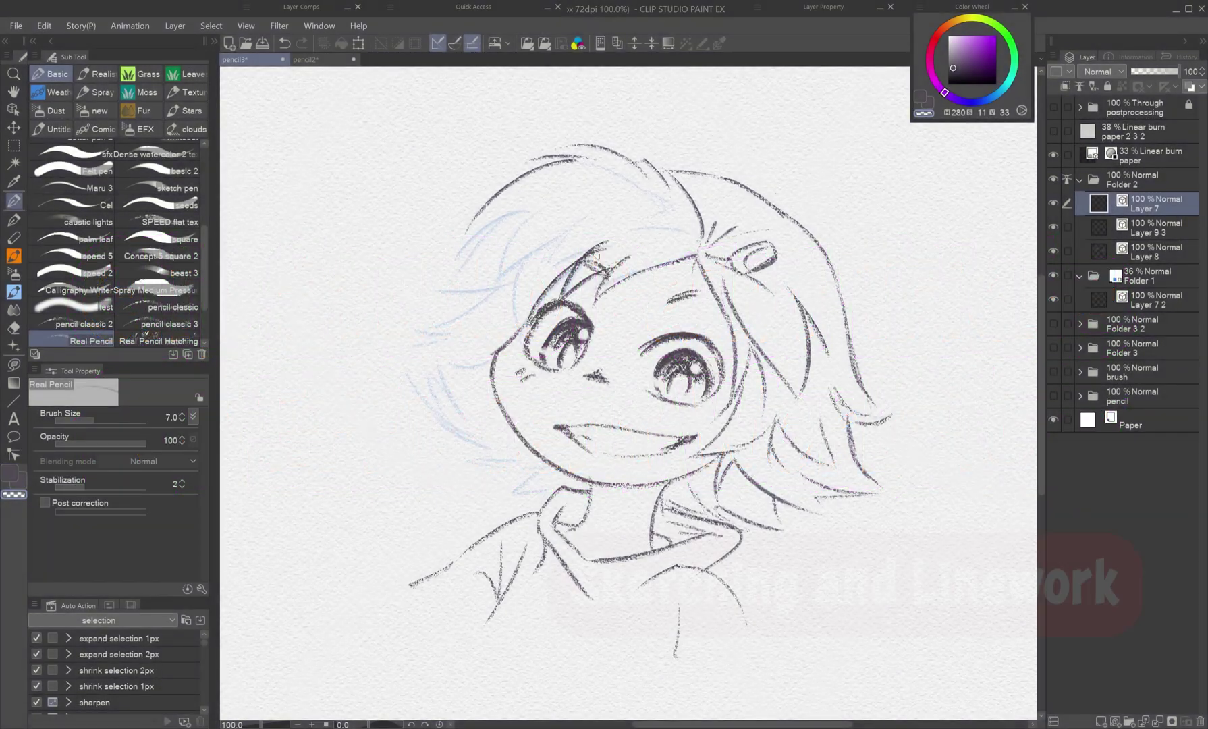
# Line the portrait's side hair strands over the blue sketch on Layer 7 with Real Pencil at size 7.0.
pyautogui.press('c')
pyautogui.moveTo(517, 270); pyautogui.dragTo(523, 332)
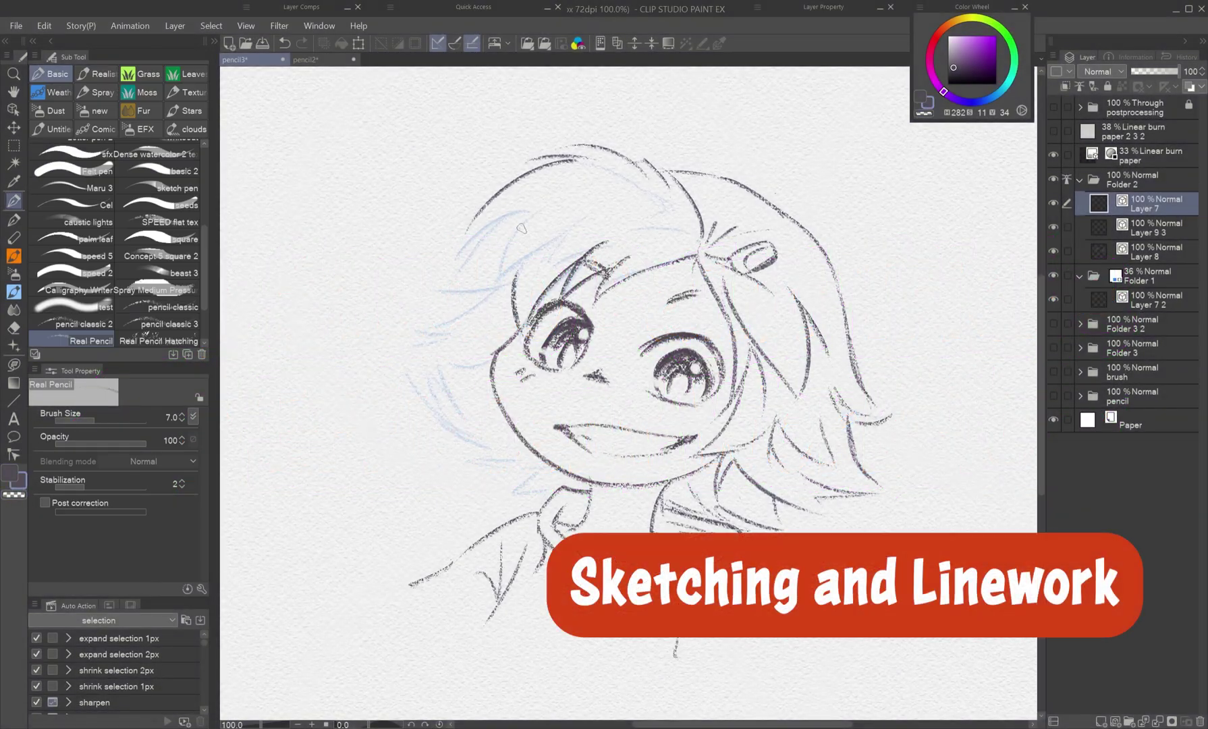
pyautogui.moveTo(524, 213)
pyautogui.mouseDown()
pyautogui.moveTo(473, 233)
pyautogui.moveTo(404, 312)
pyautogui.moveTo(421, 400)
pyautogui.moveTo(505, 430)
pyautogui.moveTo(399, 362)
pyautogui.moveTo(506, 448)
pyautogui.mouseUp()
pyautogui.hotkey('ctrl', 'z')
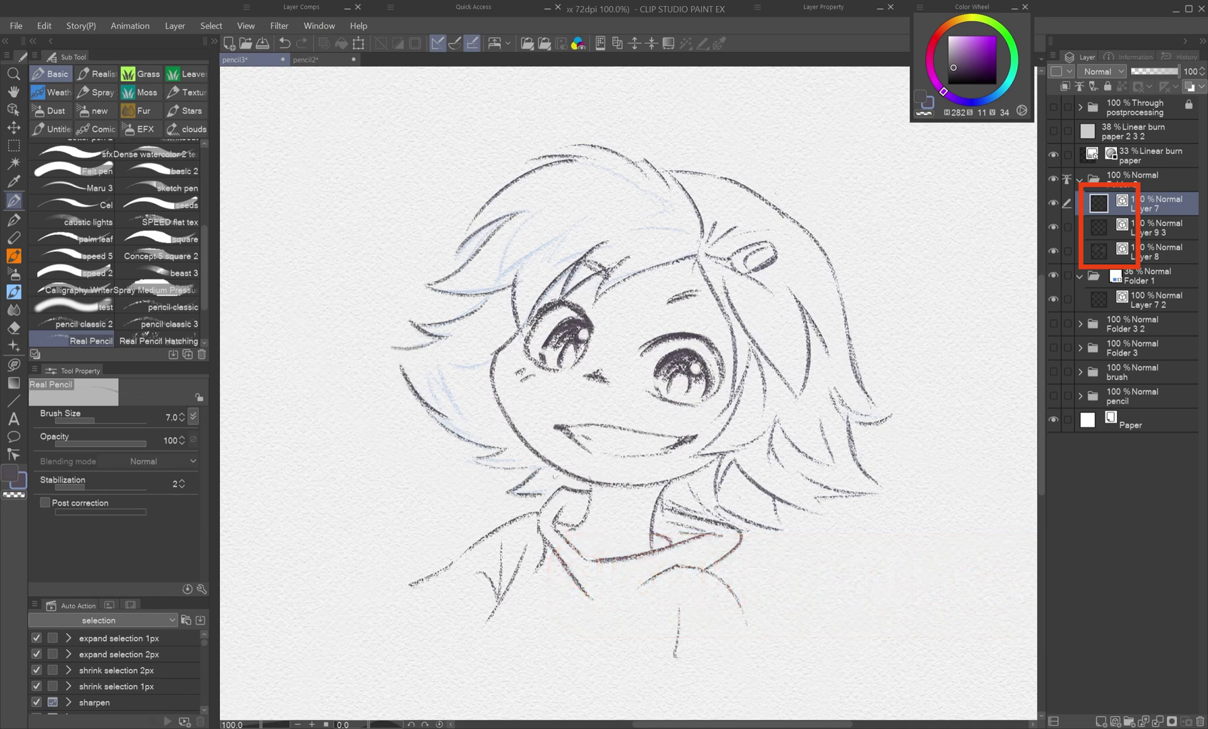
pyautogui.moveTo(445, 368); pyautogui.dragTo(432, 405)
pyautogui.moveTo(574, 205); pyautogui.dragTo(501, 273)
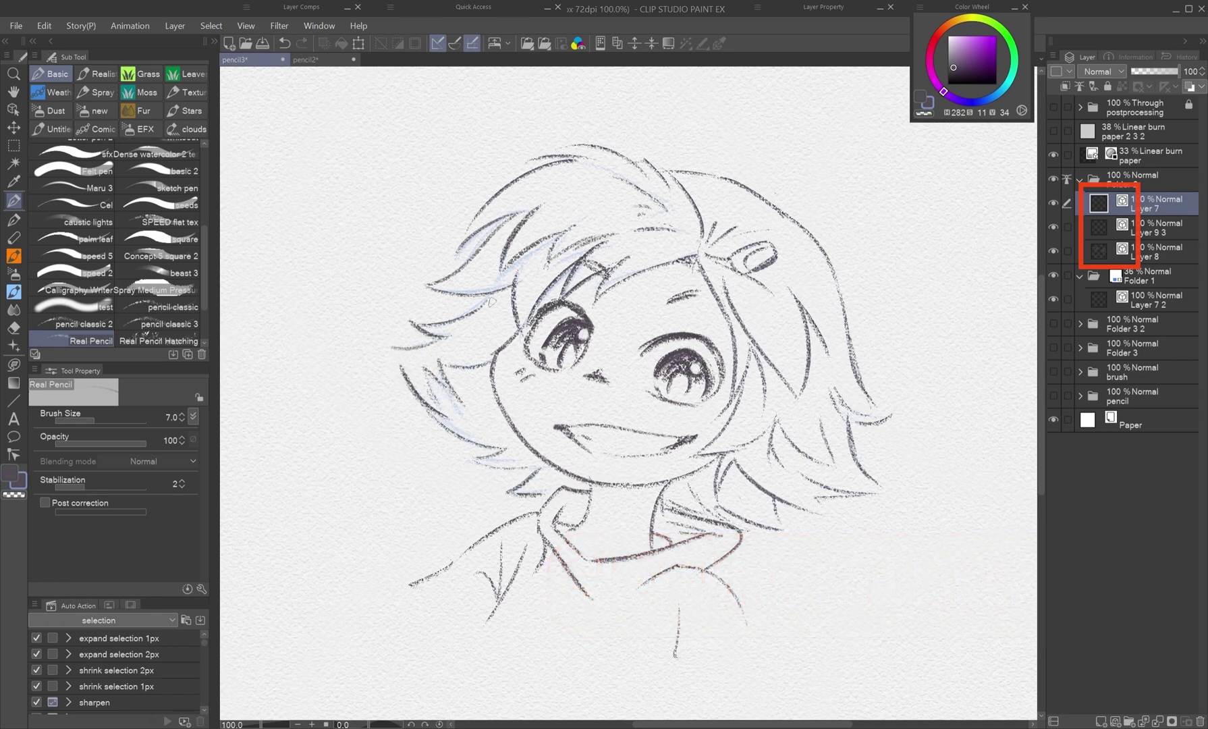
# Reshape the portrait's vector hair lines with Pinch 1 point and adjust the strands beside the cheek with Correct width thicken.
pyautogui.press('e')
pyautogui.press('y')
pyautogui.moveTo(812, 243); pyautogui.dragTo(818, 237)
pyautogui.moveTo(505, 187); pyautogui.dragTo(499, 181)
pyautogui.moveTo(607, 152); pyautogui.dragTo(610, 149)
pyautogui.moveTo(589, 145); pyautogui.dragTo(587, 141)
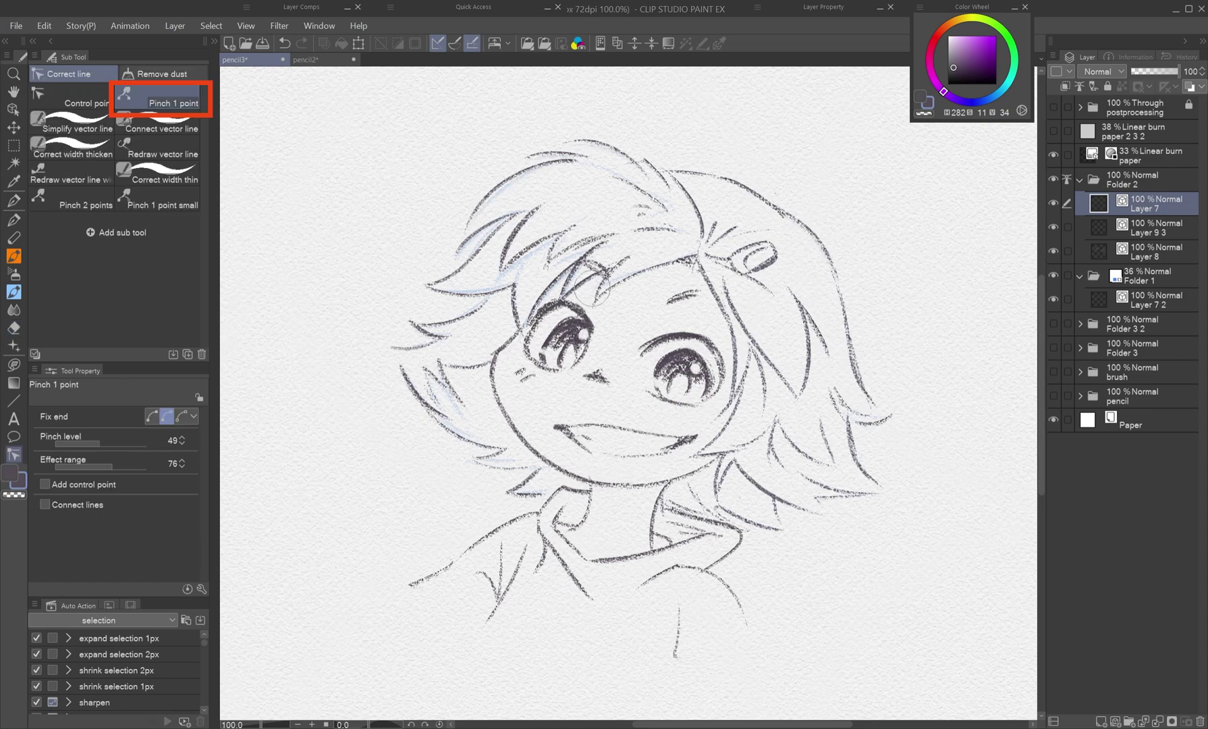
pyautogui.click(373, 346)
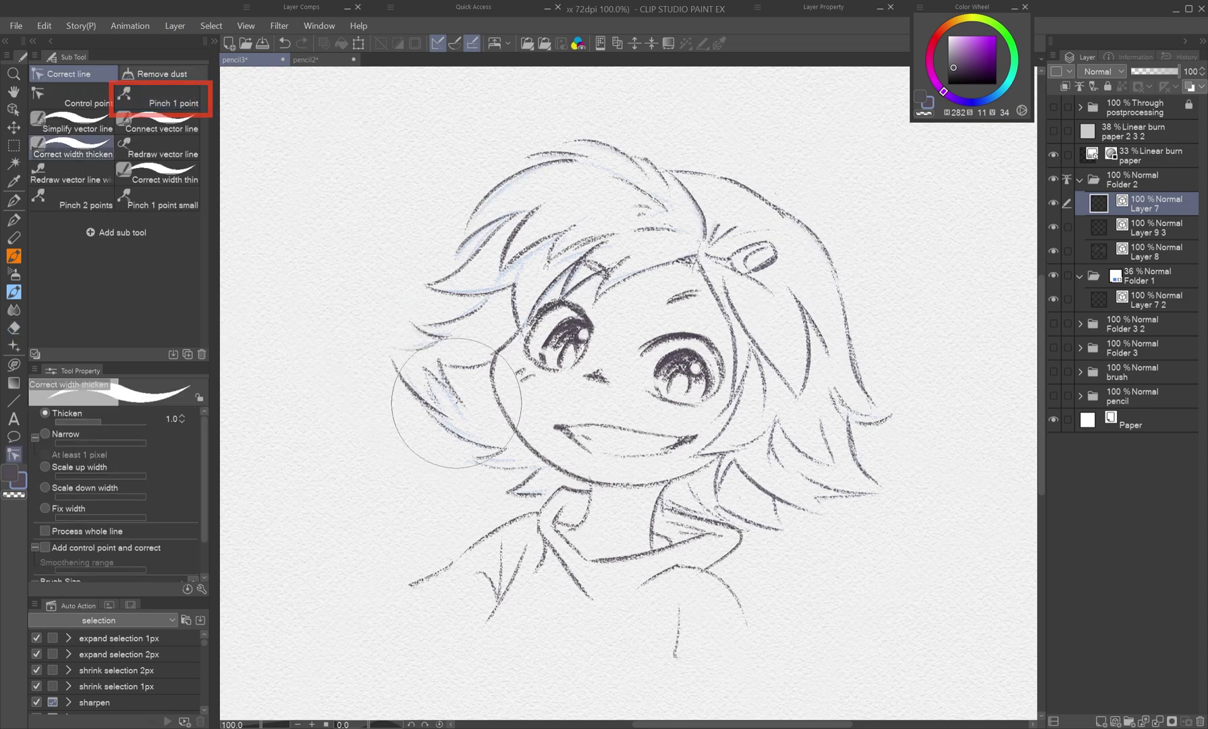
pyautogui.moveTo(338, 236)
pyautogui.mouseDown()
pyautogui.moveTo(317, 284)
pyautogui.moveTo(260, 297)
pyautogui.mouseUp()
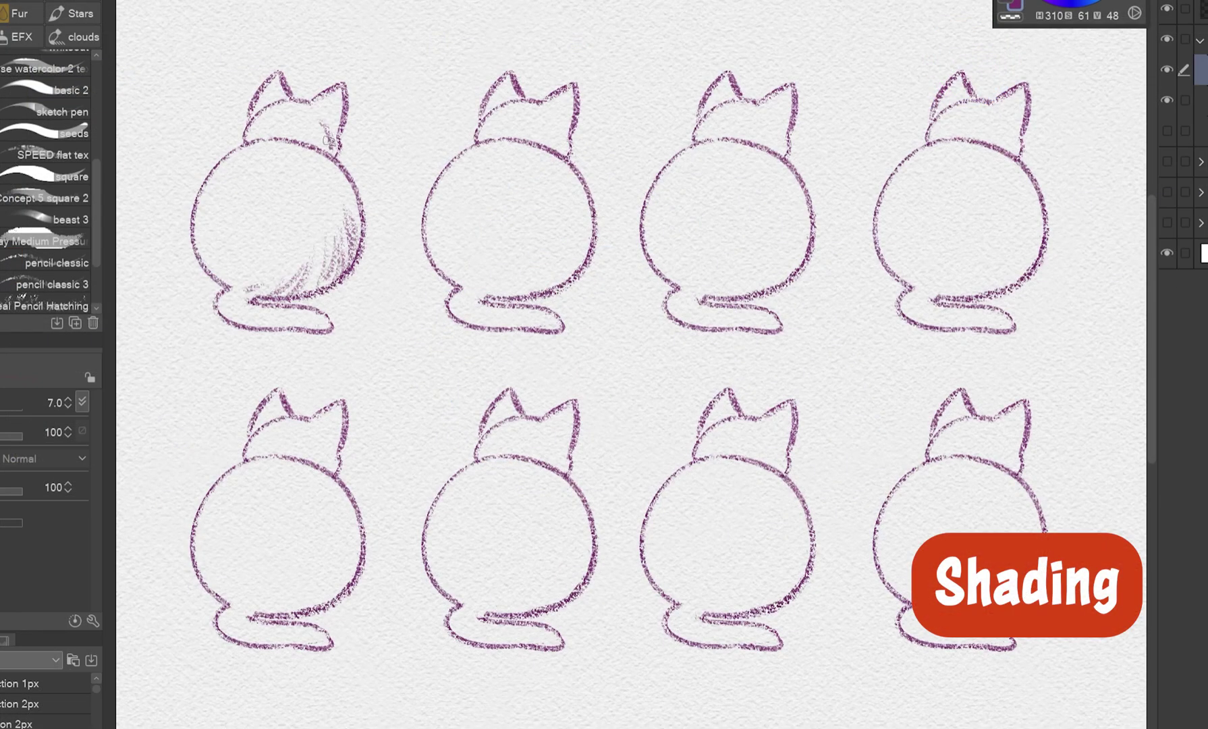
# Shade the first seven cat outlines in purple, each with a different technique such as soft shading, parallel hatching, cross-hatching or short strokes.
pyautogui.moveTo(337, 122)
pyautogui.mouseDown()
pyautogui.moveTo(321, 152)
pyautogui.moveTo(341, 223)
pyautogui.mouseUp()
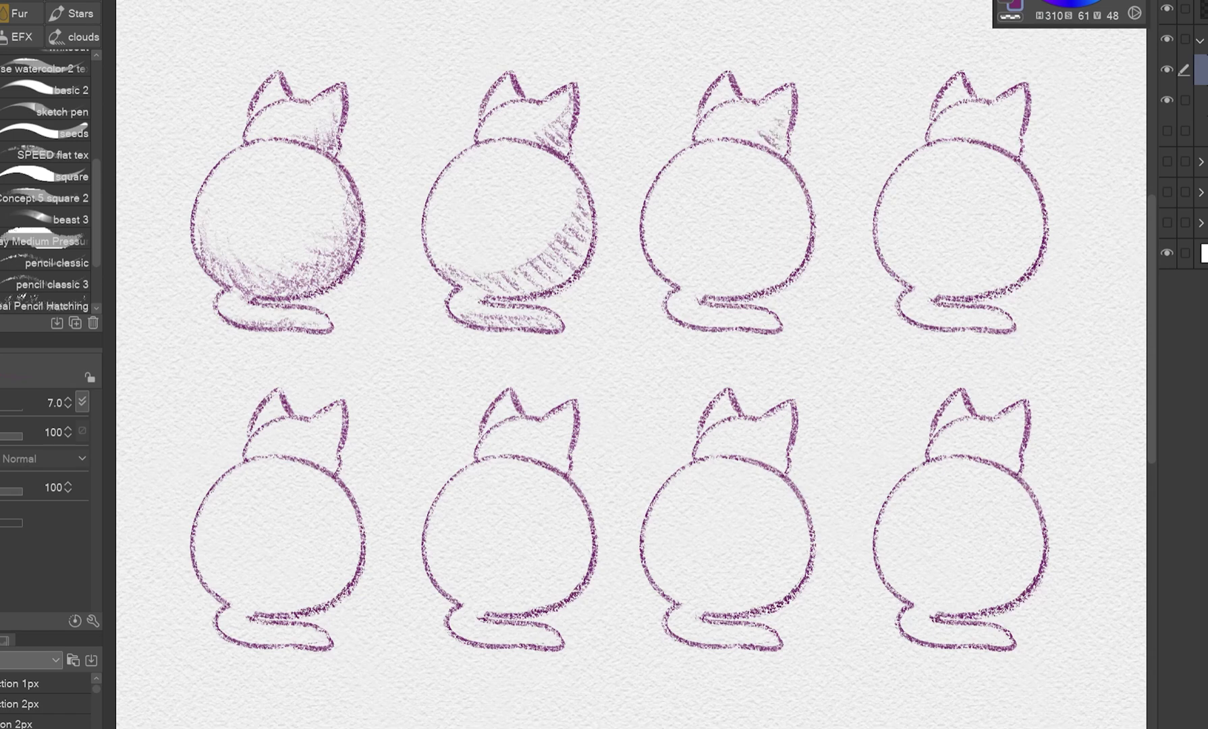
pyautogui.moveTo(690, 263); pyautogui.dragTo(766, 250)
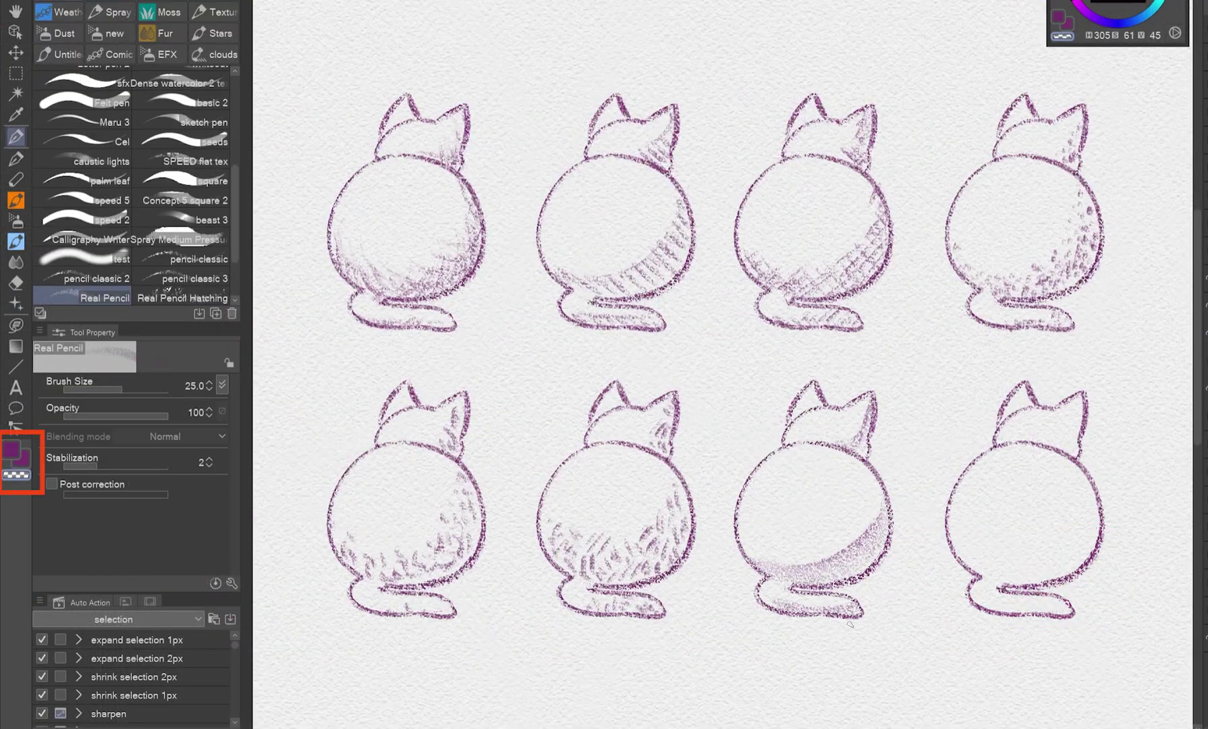
# Shade the whole eighth cat with Real Pencil at size 25.0 and soften its lit side with the transparent color.
pyautogui.press('w')
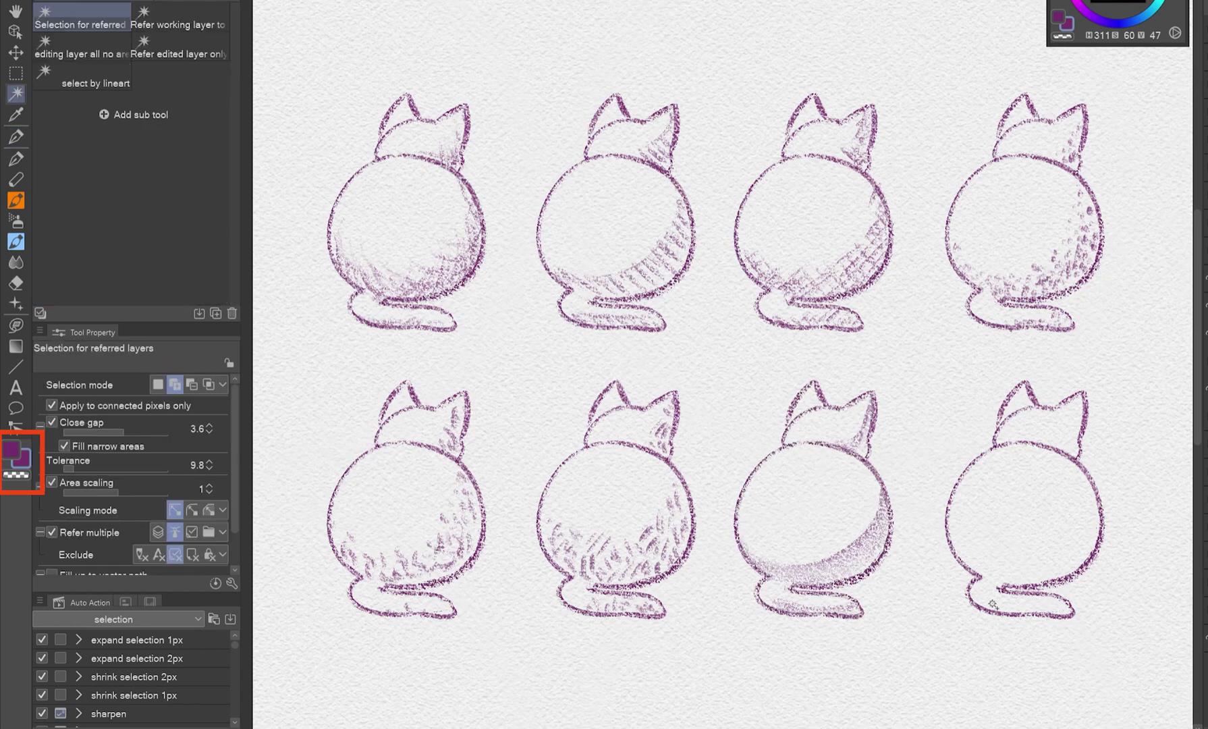
pyautogui.press('p')
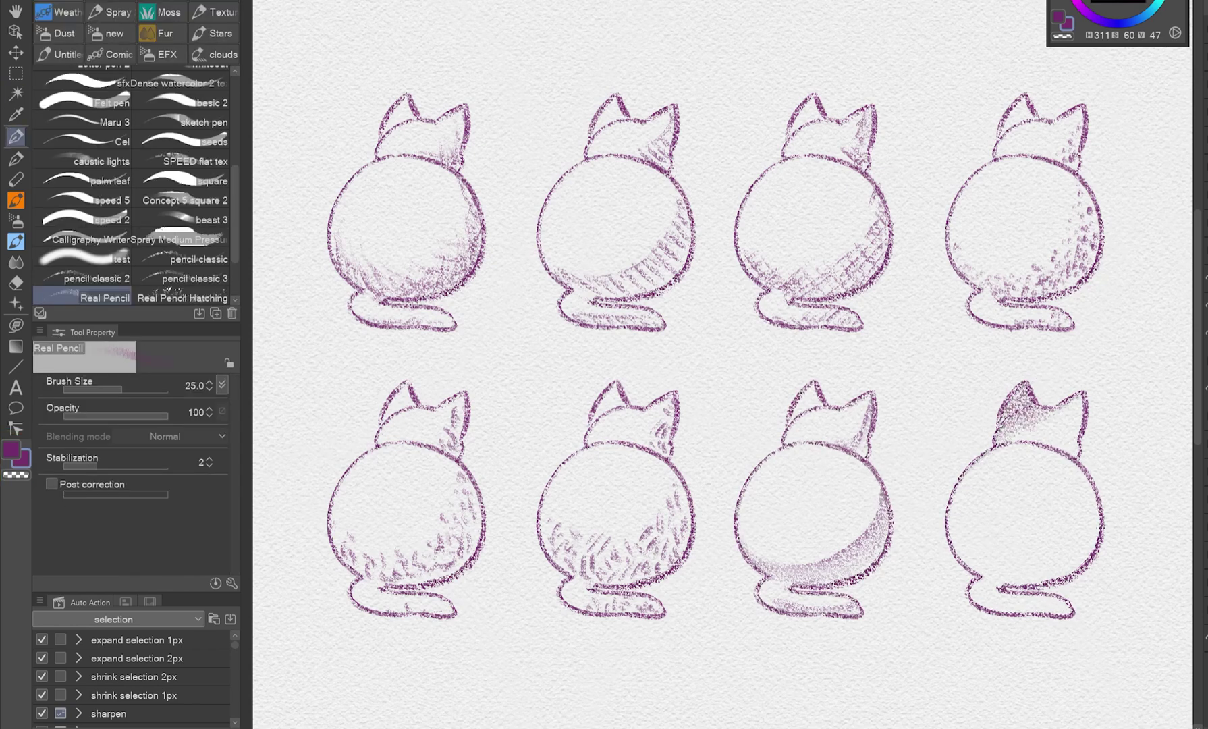
pyautogui.moveTo(1043, 413); pyautogui.dragTo(1124, 463)
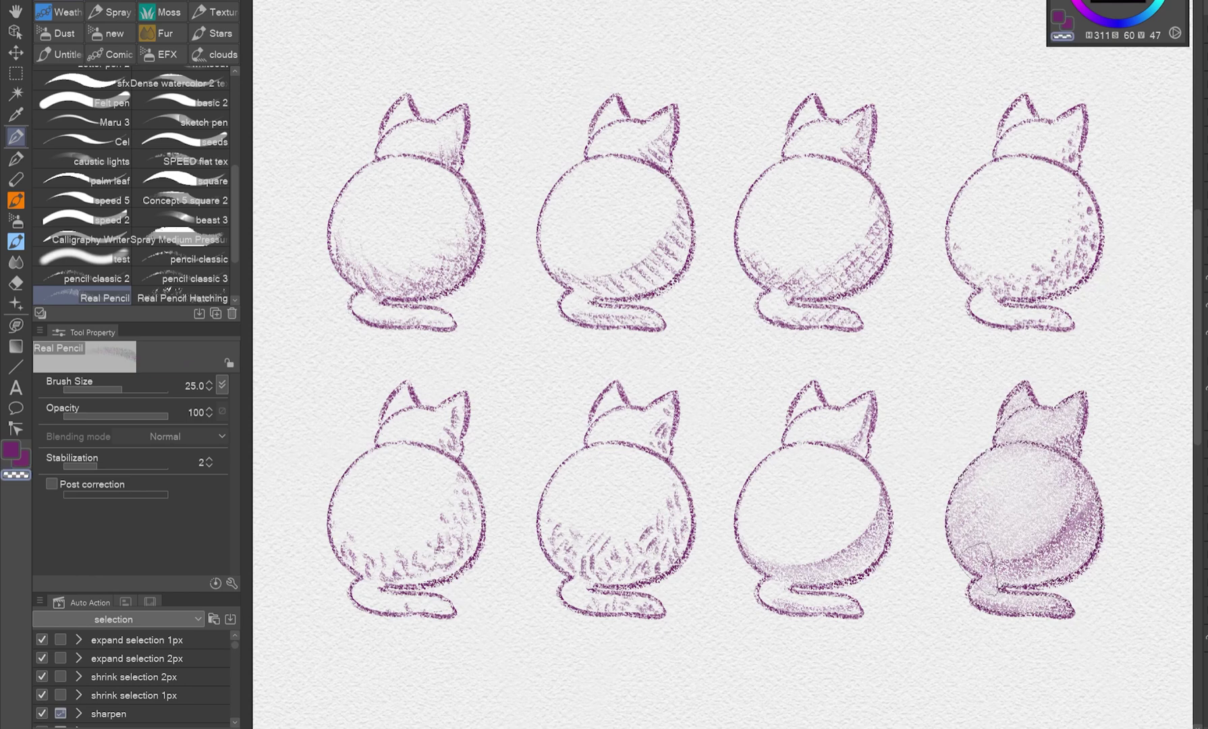
pyautogui.press('c')
pyautogui.moveTo(1046, 446); pyautogui.dragTo(950, 534)
pyautogui.press('c')
# Draw a swatch with Real Pencil Hatching and one with Real Pencil Hatching Softer at size 170, lightening areas with the transparent color.
pyautogui.moveTo(891, 132)
pyautogui.mouseDown()
pyautogui.moveTo(850, 223)
pyautogui.moveTo(880, 246)
pyautogui.moveTo(934, 155)
pyautogui.mouseUp()
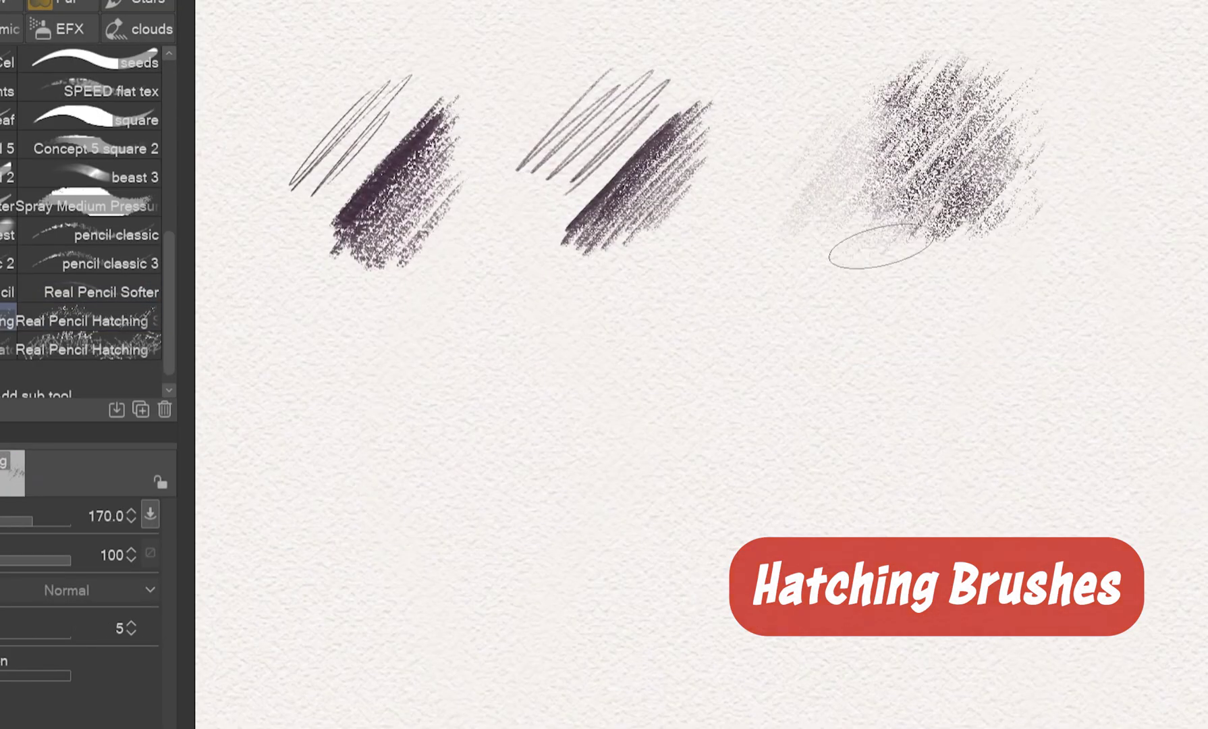
pyautogui.click(88, 319)
pyautogui.press('c')
pyautogui.moveTo(303, 445)
pyautogui.mouseDown()
pyautogui.moveTo(453, 422)
pyautogui.moveTo(297, 459)
pyautogui.mouseUp()
pyautogui.press('c')
pyautogui.moveTo(284, 399); pyautogui.dragTo(364, 431)
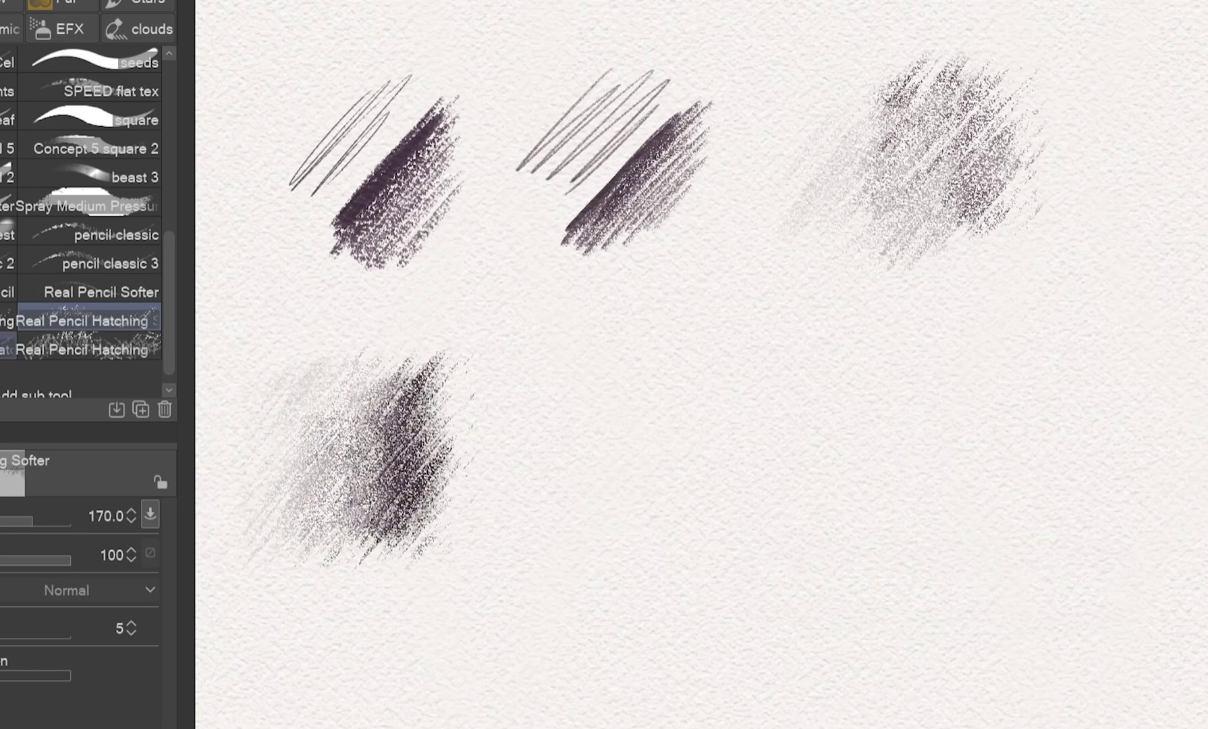
# Draw a cross-hatched swatch with the next pencil hatching brush and lighten part of it with the transparent color.
pyautogui.click(6, 348)
pyautogui.moveTo(655, 442)
pyautogui.mouseDown()
pyautogui.moveTo(648, 419)
pyautogui.moveTo(699, 432)
pyautogui.mouseUp()
pyautogui.press('c')
pyautogui.moveTo(583, 361); pyautogui.dragTo(587, 459)
pyautogui.press('c')
# Draw a scribbled swatch with Real Pencil Hatching Random, reducing the brush size to 80 for the last strokes.
pyautogui.click(101, 351)
pyautogui.moveTo(911, 433)
pyautogui.mouseDown()
pyautogui.moveTo(932, 424)
pyautogui.moveTo(962, 466)
pyautogui.mouseUp()
pyautogui.press('[')
pyautogui.press('[')
pyautogui.press('[')
pyautogui.moveTo(971, 439)
pyautogui.mouseDown()
pyautogui.moveTo(1016, 432)
pyautogui.moveTo(884, 513)
pyautogui.mouseUp()
pyautogui.moveTo(995, 533); pyautogui.dragTo(898, 438)
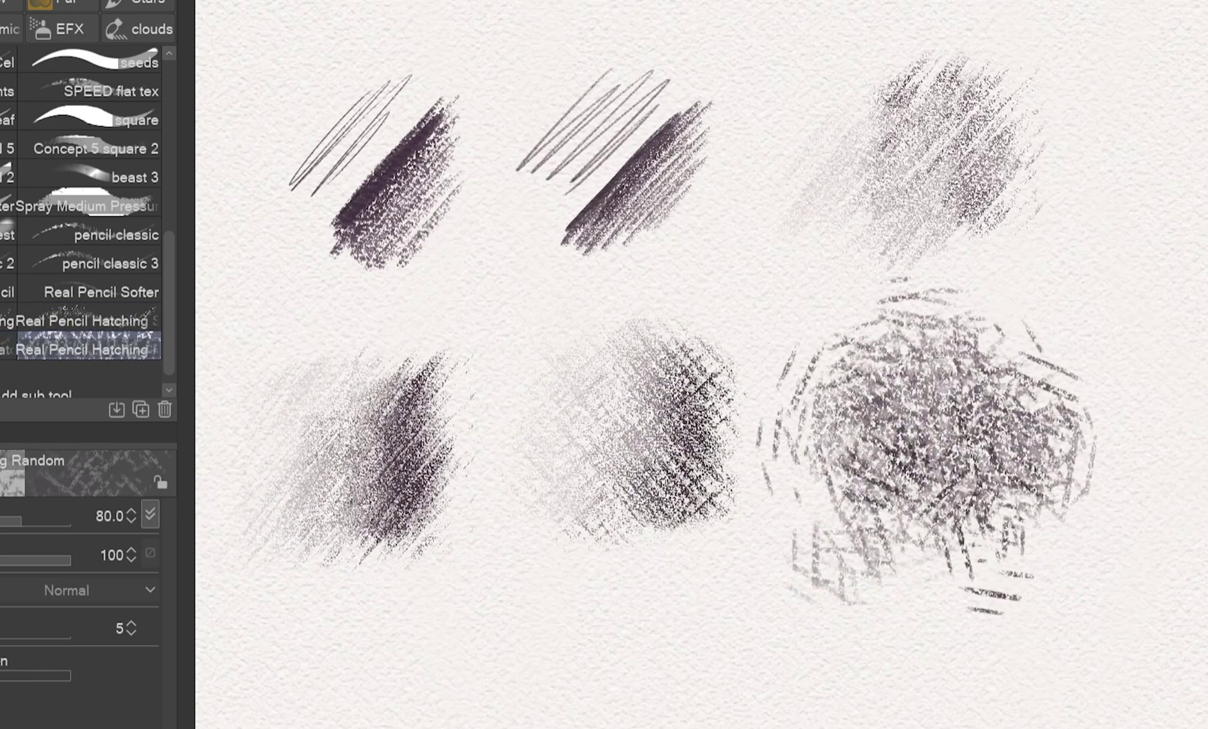
# Draw a Marker Stamp Noise swatch, set the brush's texture density to 69 and draw a grainier swatch below for comparison.
pyautogui.moveTo(297, 283)
pyautogui.mouseDown()
pyautogui.moveTo(432, 149)
pyautogui.moveTo(540, 156)
pyautogui.moveTo(587, 128)
pyautogui.mouseUp()
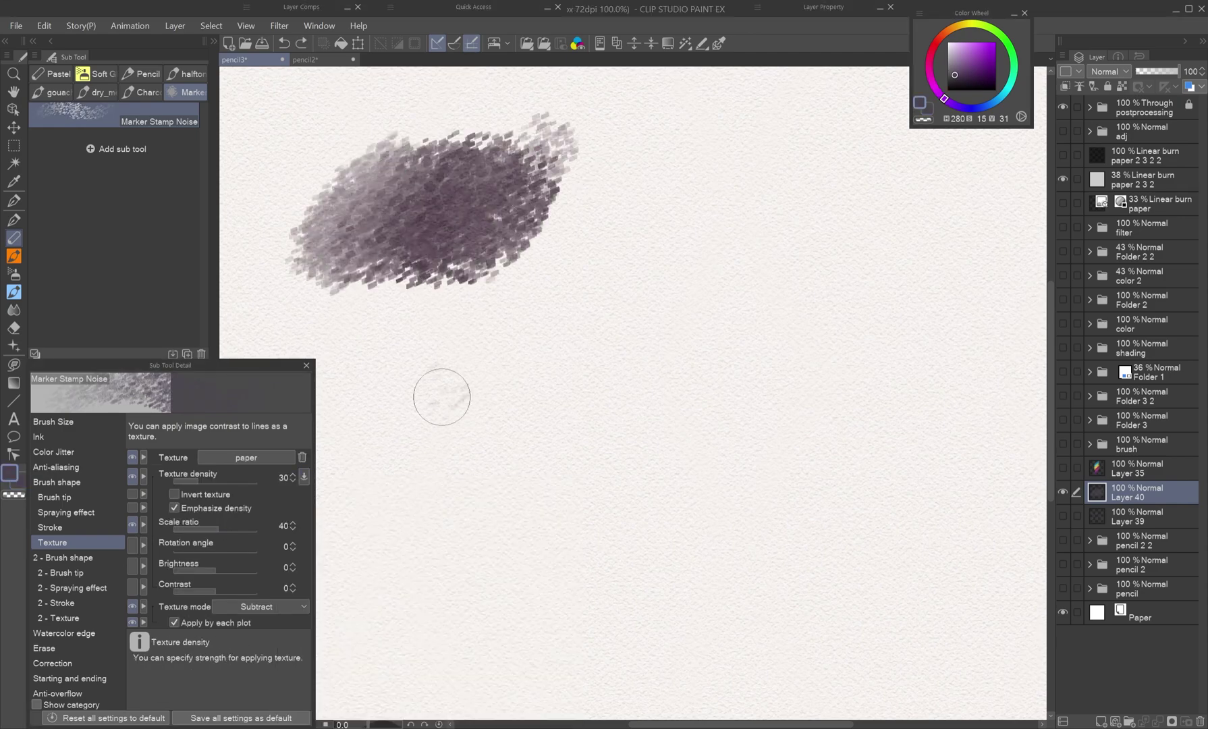
pyautogui.moveTo(445, 473); pyautogui.dragTo(607, 378)
pyautogui.moveTo(608, 223); pyautogui.dragTo(810, 283)
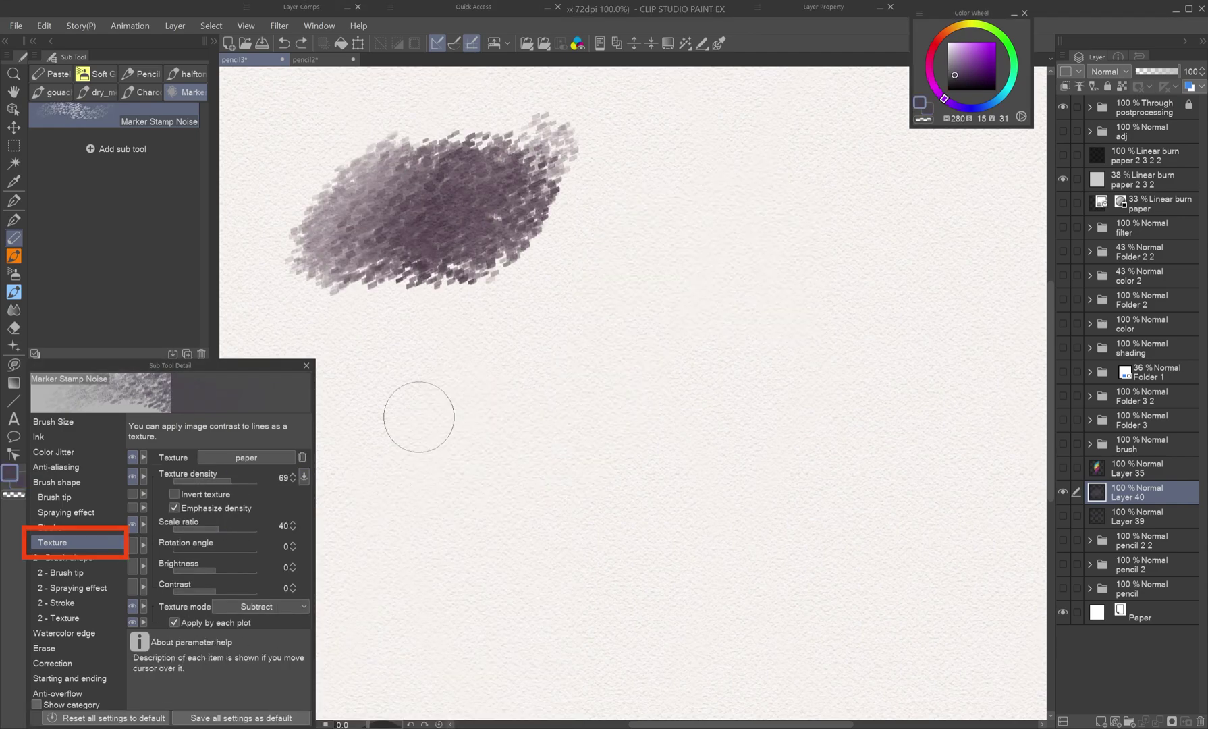
pyautogui.moveTo(417, 418)
pyautogui.mouseDown()
pyautogui.moveTo(597, 425)
pyautogui.moveTo(499, 489)
pyautogui.mouseUp()
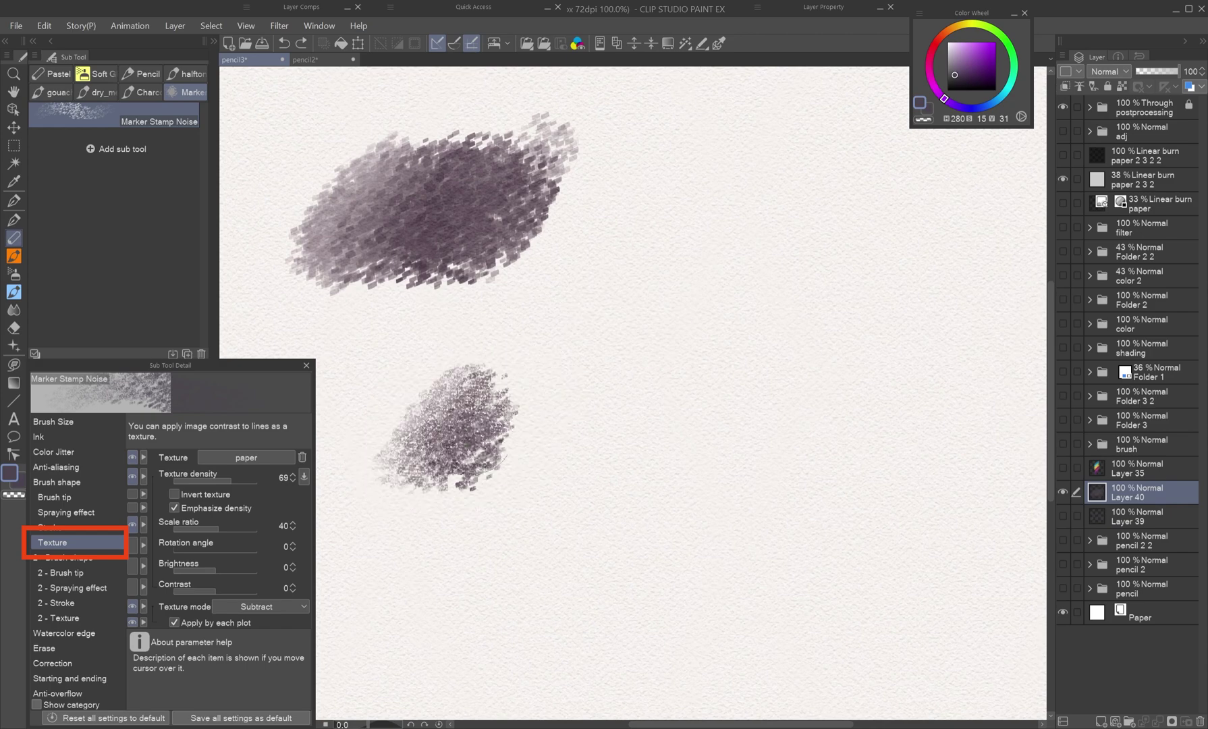
pyautogui.moveTo(445, 473)
pyautogui.mouseDown()
pyautogui.moveTo(608, 378)
pyautogui.moveTo(755, 338)
pyautogui.mouseUp()
pyautogui.moveTo(756, 338); pyautogui.dragTo(723, 465)
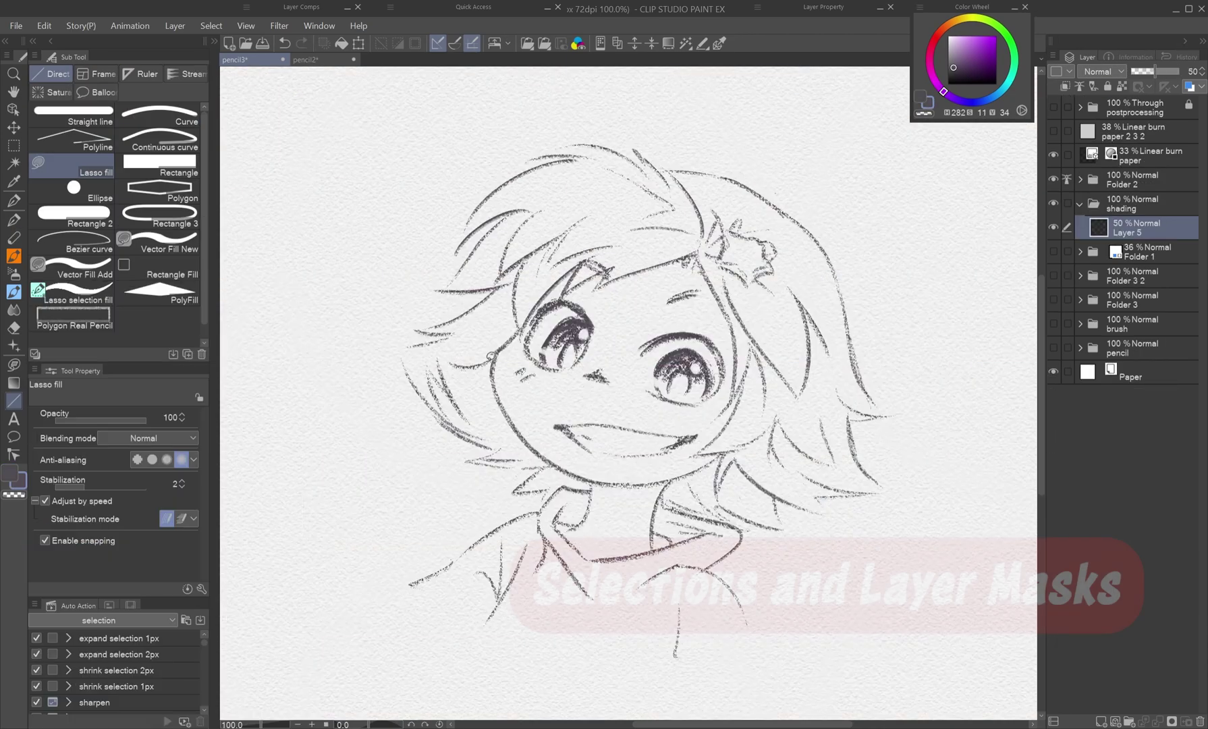
# Fill the shadow shapes of the portrait's lower hair on both sides using Lasso fill on the 50% opacity Layer 5.
pyautogui.moveTo(432, 358)
pyautogui.mouseDown()
pyautogui.moveTo(473, 432)
pyautogui.moveTo(555, 481)
pyautogui.moveTo(519, 491)
pyautogui.moveTo(586, 497)
pyautogui.mouseUp()
pyautogui.moveTo(664, 502)
pyautogui.mouseDown()
pyautogui.moveTo(716, 517)
pyautogui.moveTo(727, 457)
pyautogui.mouseUp()
pyautogui.moveTo(734, 439)
pyautogui.mouseDown()
pyautogui.moveTo(806, 490)
pyautogui.moveTo(846, 418)
pyautogui.mouseUp()
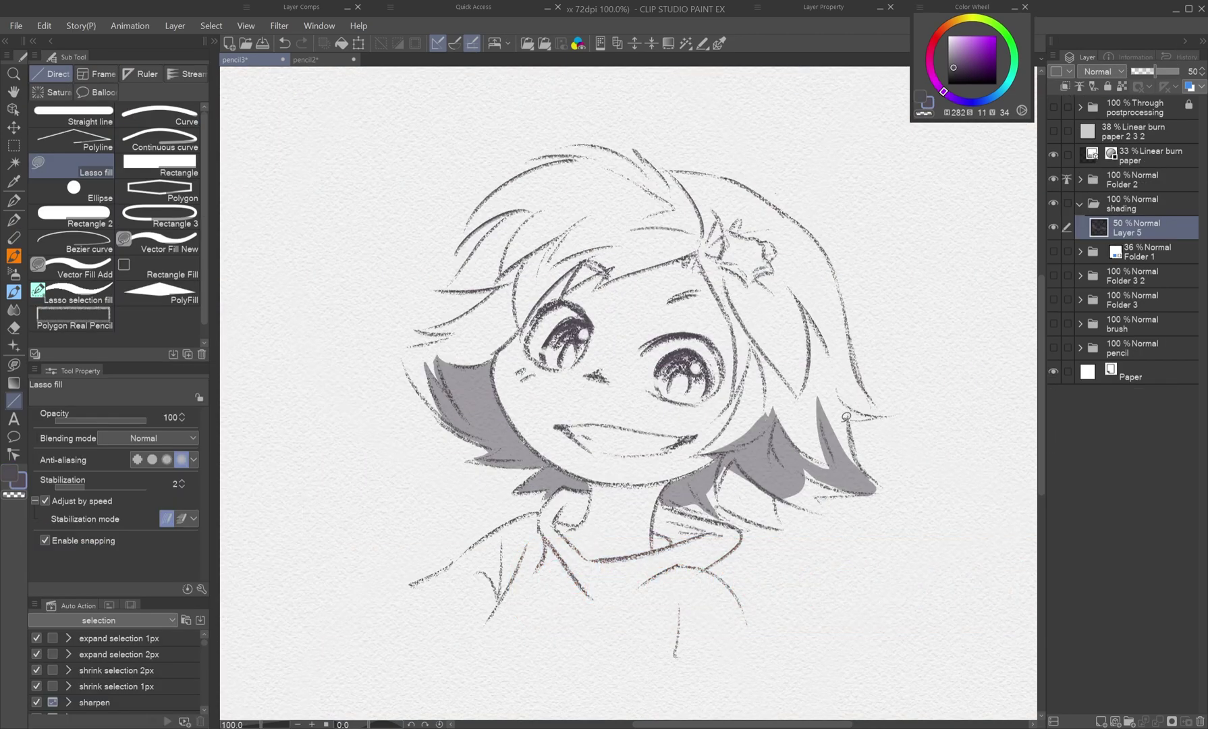
pyautogui.moveTo(776, 457); pyautogui.dragTo(820, 465)
pyautogui.moveTo(724, 473); pyautogui.dragTo(780, 514)
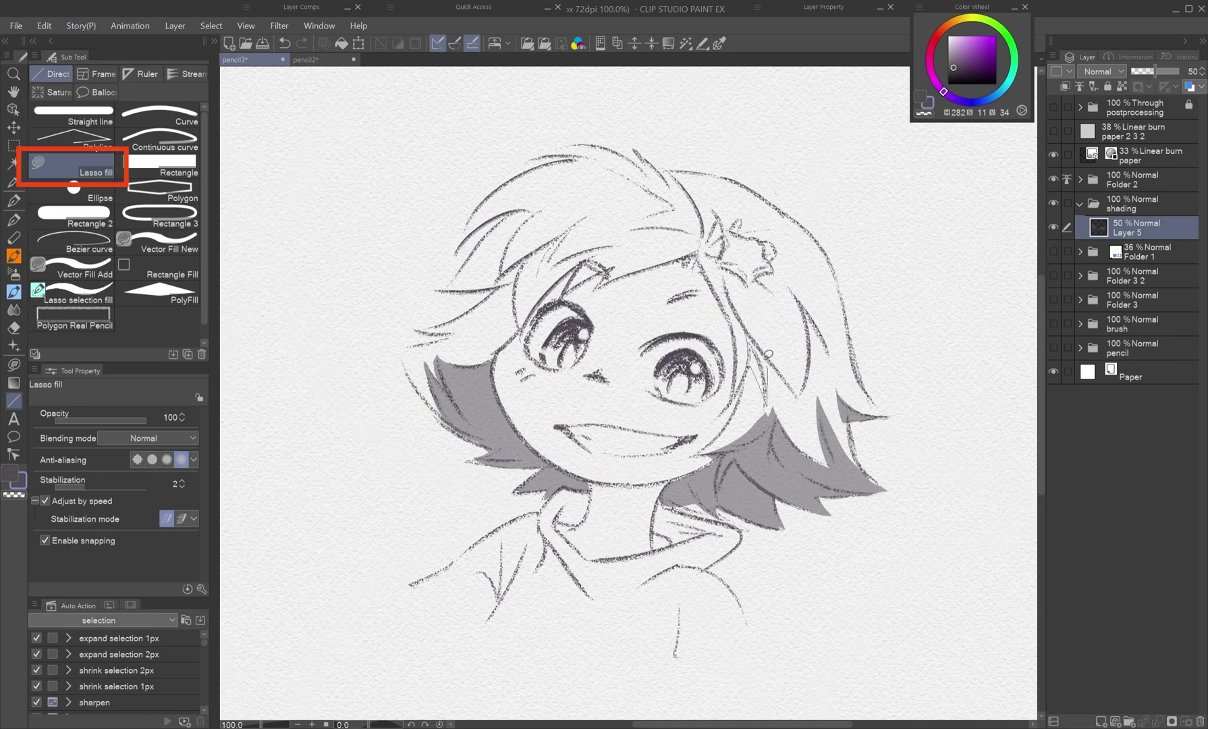
# Fill the remaining shadow shapes on the side strands, hair clip, fringe, eyes, neck and clothing with Lasso fill.
pyautogui.moveTo(769, 353); pyautogui.dragTo(749, 402)
pyautogui.moveTo(803, 314); pyautogui.dragTo(823, 395)
pyautogui.moveTo(487, 215); pyautogui.dragTo(475, 231)
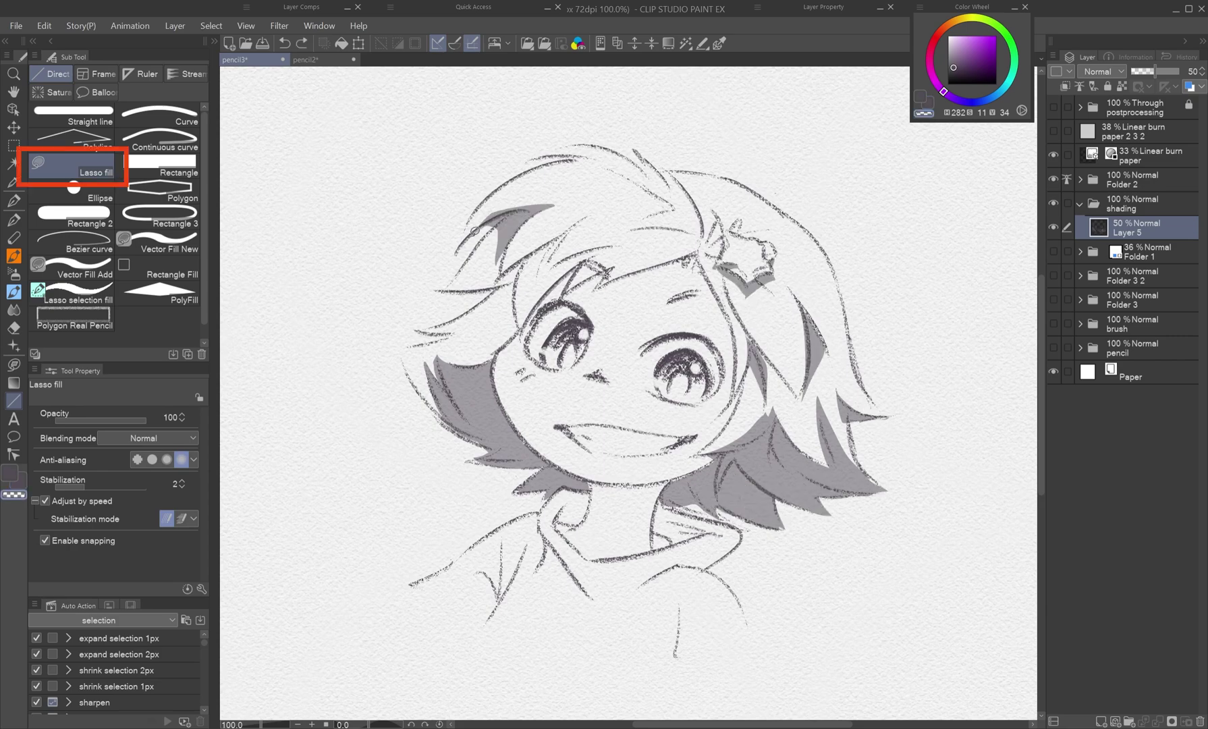
pyautogui.moveTo(551, 238)
pyautogui.mouseDown()
pyautogui.moveTo(523, 314)
pyautogui.moveTo(594, 277)
pyautogui.moveTo(557, 240)
pyautogui.mouseUp()
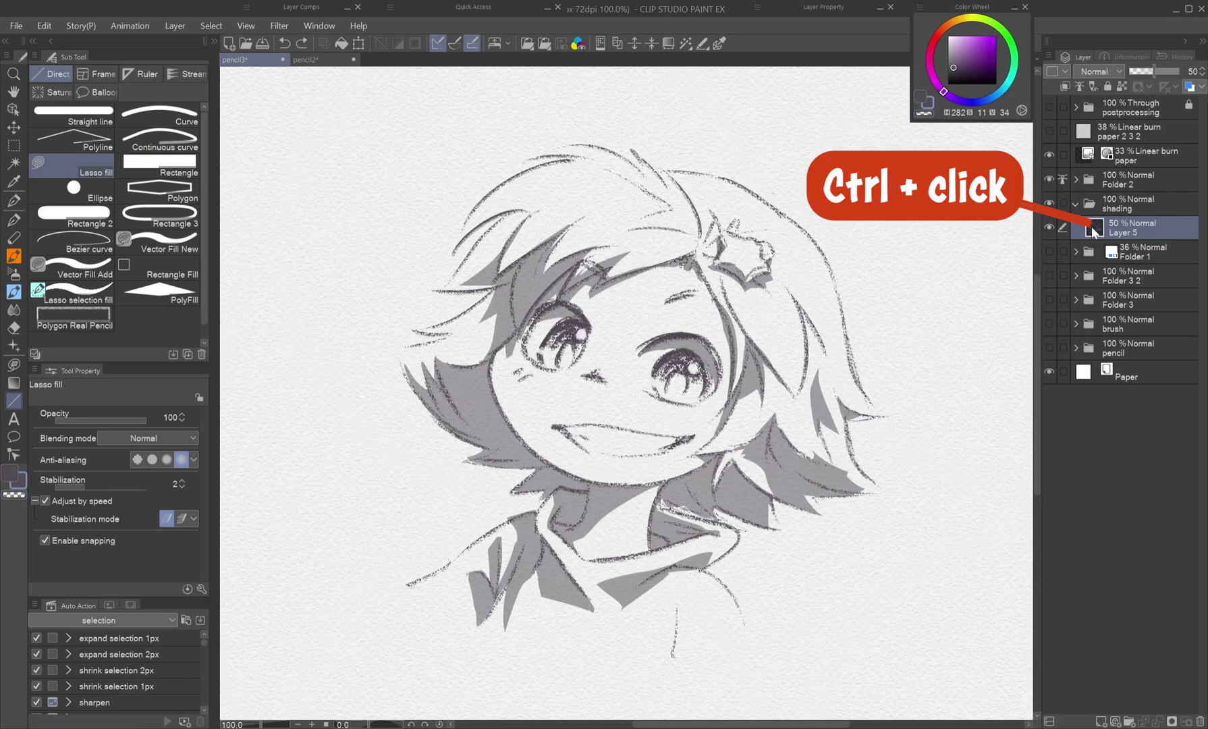
# Create a new layer above Layer 5 masked to Layer 5's filled shadow areas, and hide Layer 5.
pyautogui.keyDown('ctrl'); pyautogui.click(1095, 228); pyautogui.keyUp('ctrl')
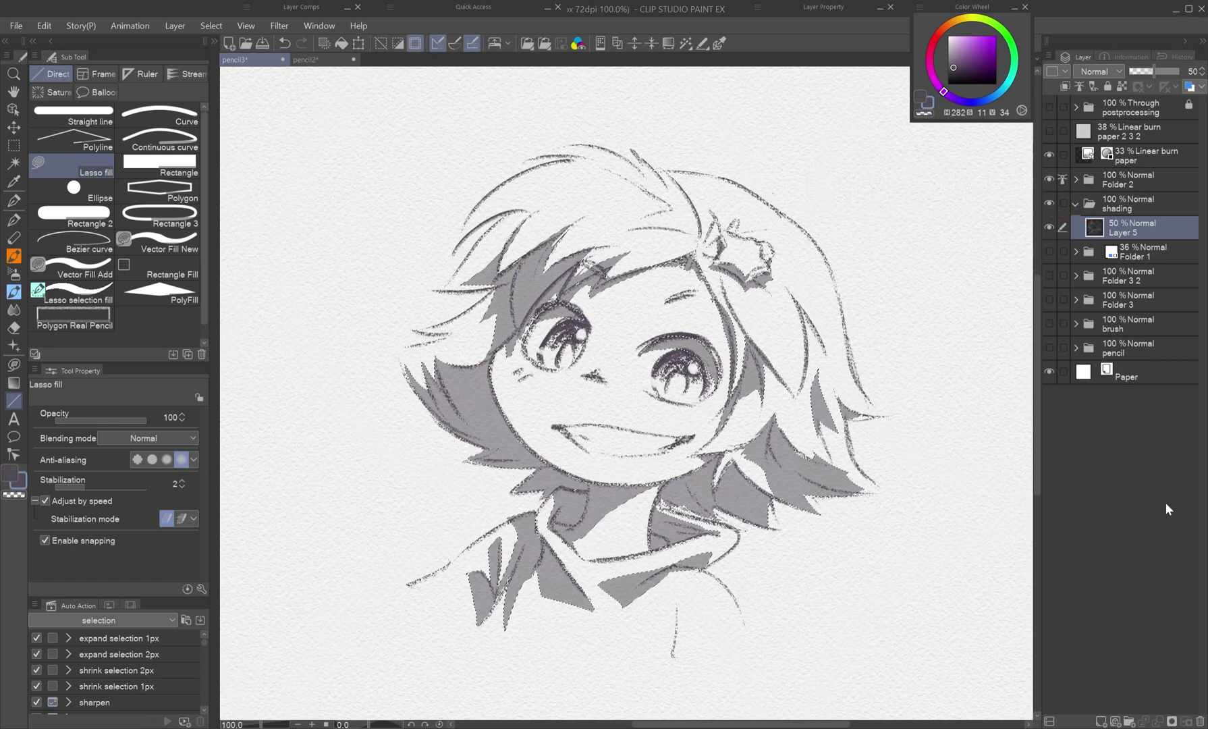
pyautogui.hotkey('ctrl', 'shift', 'n')
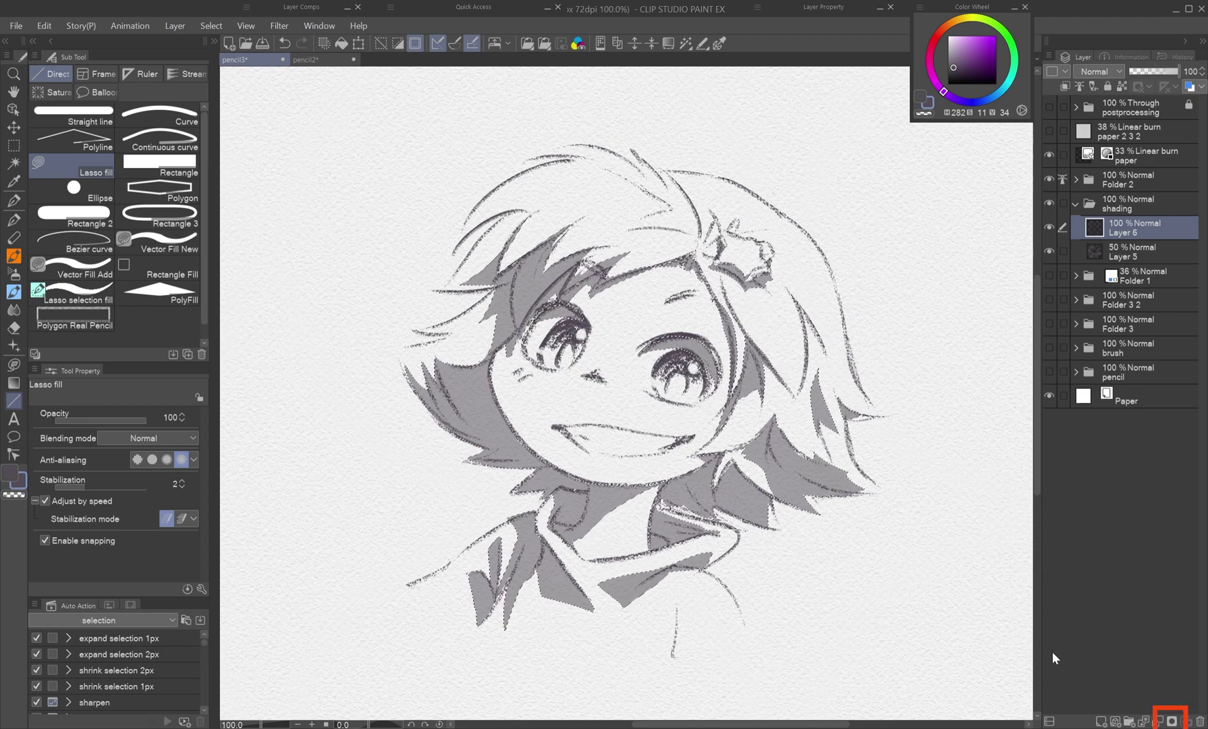
pyautogui.click(1171, 721)
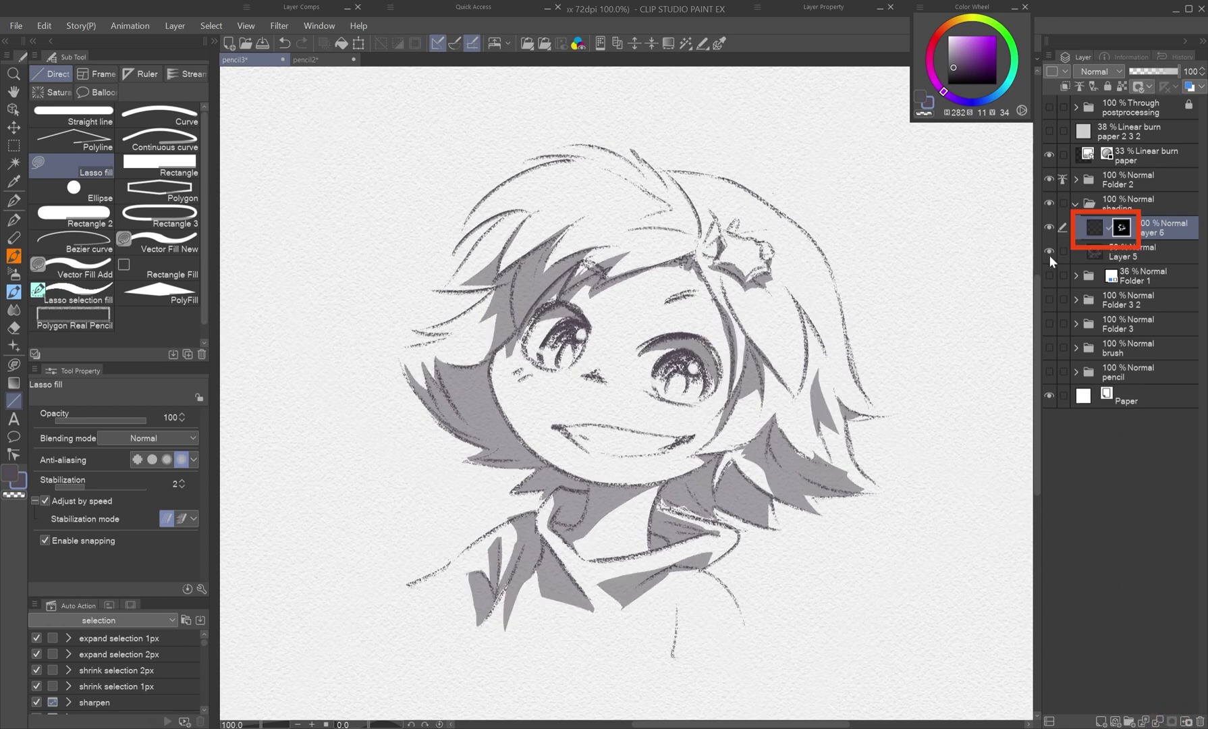
pyautogui.click(1050, 251)
# Hatch the shadowed hair beside the face on Layer 6 using Real Pencil Hatching with an enlarged brush.
pyautogui.press('p')
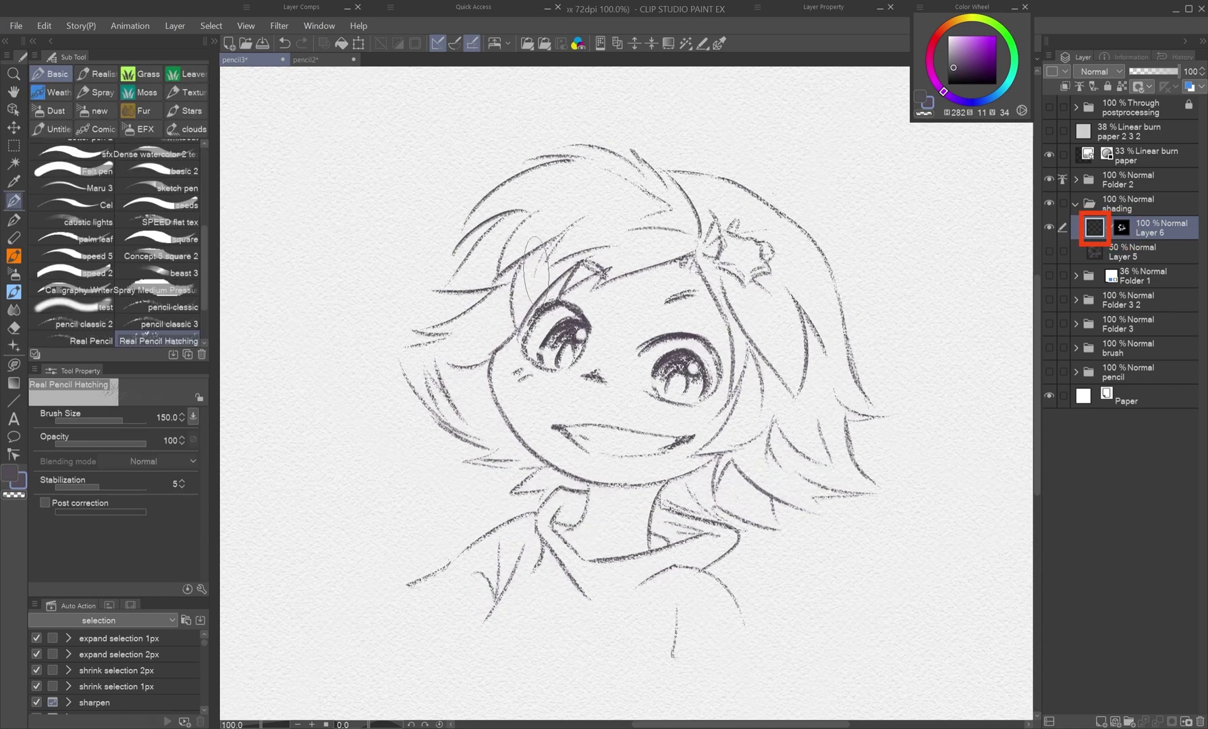
pyautogui.press(']')
pyautogui.press(']')
pyautogui.press(']')
pyautogui.press(']')
pyautogui.press(']')
pyautogui.press(']')
pyautogui.moveTo(513, 270)
pyautogui.mouseDown()
pyautogui.moveTo(527, 574)
pyautogui.moveTo(513, 432)
pyautogui.mouseUp()
# Reduce the Real Pencil Hatching brush size and hatch the shadows on the neck and clothing.
pyautogui.press('[')
pyautogui.press('[')
pyautogui.press('[')
pyautogui.press('[')
pyautogui.press('[')
pyautogui.press('[')
pyautogui.moveTo(695, 526); pyautogui.dragTo(620, 583)
# Lighten the hatching in the lower hair with the transparent color and enlarge the brush to size 200.
pyautogui.press('c')
pyautogui.moveTo(750, 456)
pyautogui.mouseDown()
pyautogui.moveTo(796, 496)
pyautogui.moveTo(769, 459)
pyautogui.mouseUp()
pyautogui.press(']')
pyautogui.press(']')
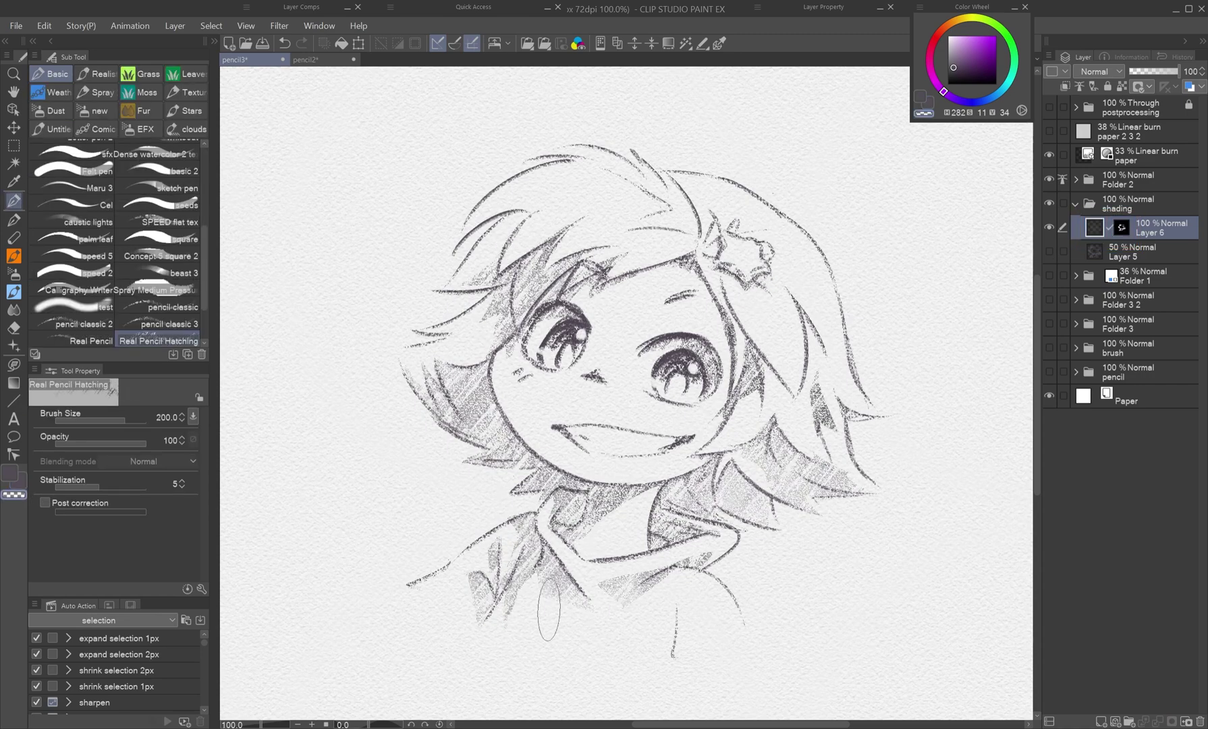
# Rework the hatching in the side hair shadows, alternating dark and transparent strokes and reducing the brush size to 120.
pyautogui.moveTo(566, 500); pyautogui.dragTo(465, 419)
pyautogui.press('c')
pyautogui.moveTo(496, 377); pyautogui.dragTo(464, 420)
pyautogui.press('[')
pyautogui.press('[')
pyautogui.press('[')
pyautogui.press('c')
pyautogui.moveTo(783, 432); pyautogui.dragTo(698, 526)
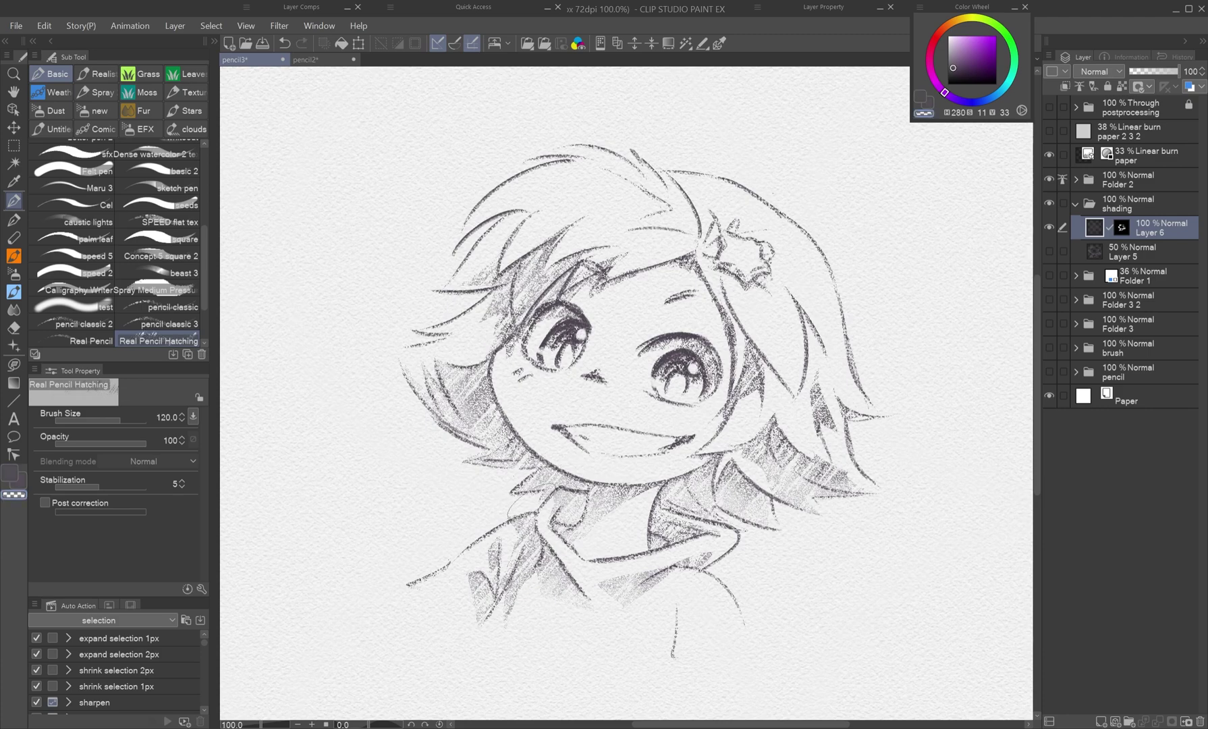
# Refine the hatched shadows under the bangs and beside the face with alternating dark and transparent strokes.
pyautogui.press('c')
pyautogui.moveTo(463, 385); pyautogui.dragTo(443, 412)
pyautogui.press('c')
pyautogui.moveTo(496, 297); pyautogui.dragTo(507, 350)
pyautogui.moveTo(564, 249); pyautogui.dragTo(534, 283)
pyautogui.moveTo(751, 348); pyautogui.dragTo(731, 421)
pyautogui.press('c')
pyautogui.moveTo(554, 241)
pyautogui.mouseDown()
pyautogui.moveTo(479, 284)
pyautogui.moveTo(520, 332)
pyautogui.mouseUp()
# Lighten the shirt hatching with the transparent color and hatch the shadows on the lower hair, neck and collar.
pyautogui.press('c')
pyautogui.press('c')
pyautogui.press('c')
pyautogui.moveTo(477, 574); pyautogui.dragTo(495, 609)
pyautogui.moveTo(554, 559); pyautogui.dragTo(531, 582)
pyautogui.press('x')
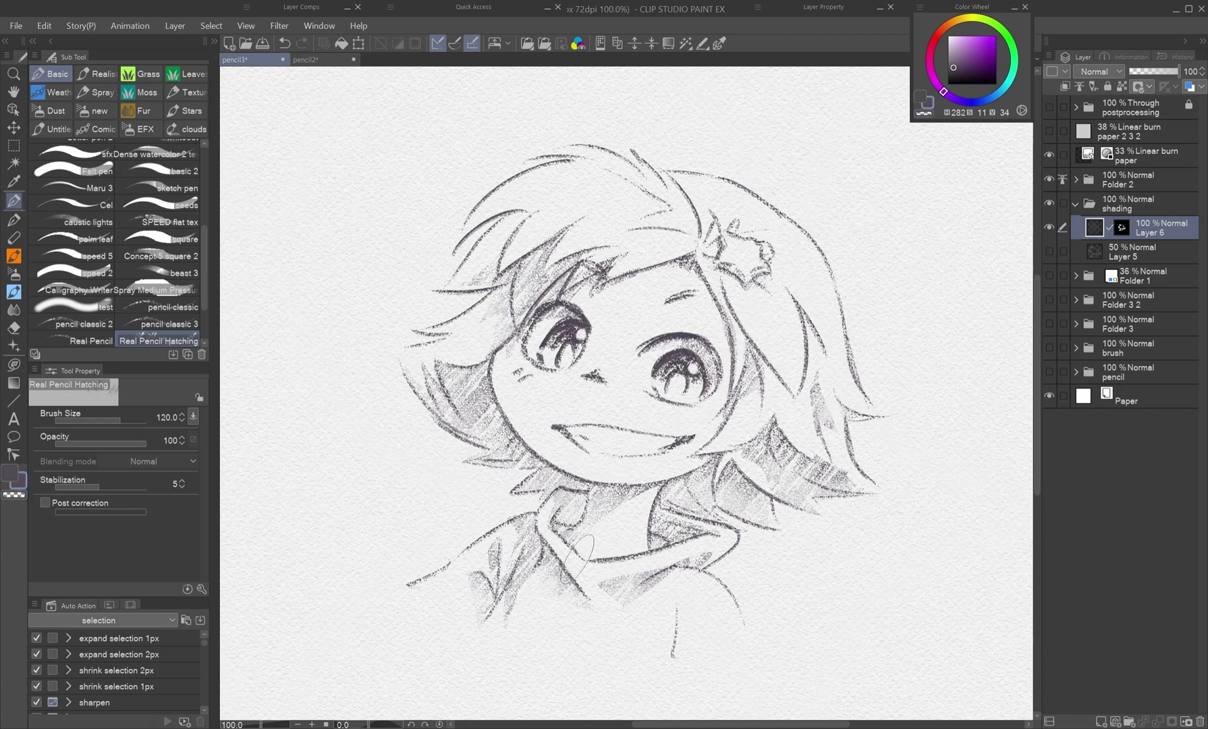
pyautogui.moveTo(706, 481); pyautogui.dragTo(681, 509)
pyautogui.moveTo(581, 476); pyautogui.dragTo(564, 503)
pyautogui.moveTo(665, 573); pyautogui.dragTo(611, 592)
pyautogui.moveTo(567, 561); pyautogui.dragTo(546, 594)
# Create a new layer above Layer 6, shift the drawing color's hue to red-orange and choose the Real Pencil brush.
pyautogui.click(1101, 721)
pyautogui.click(940, 32)
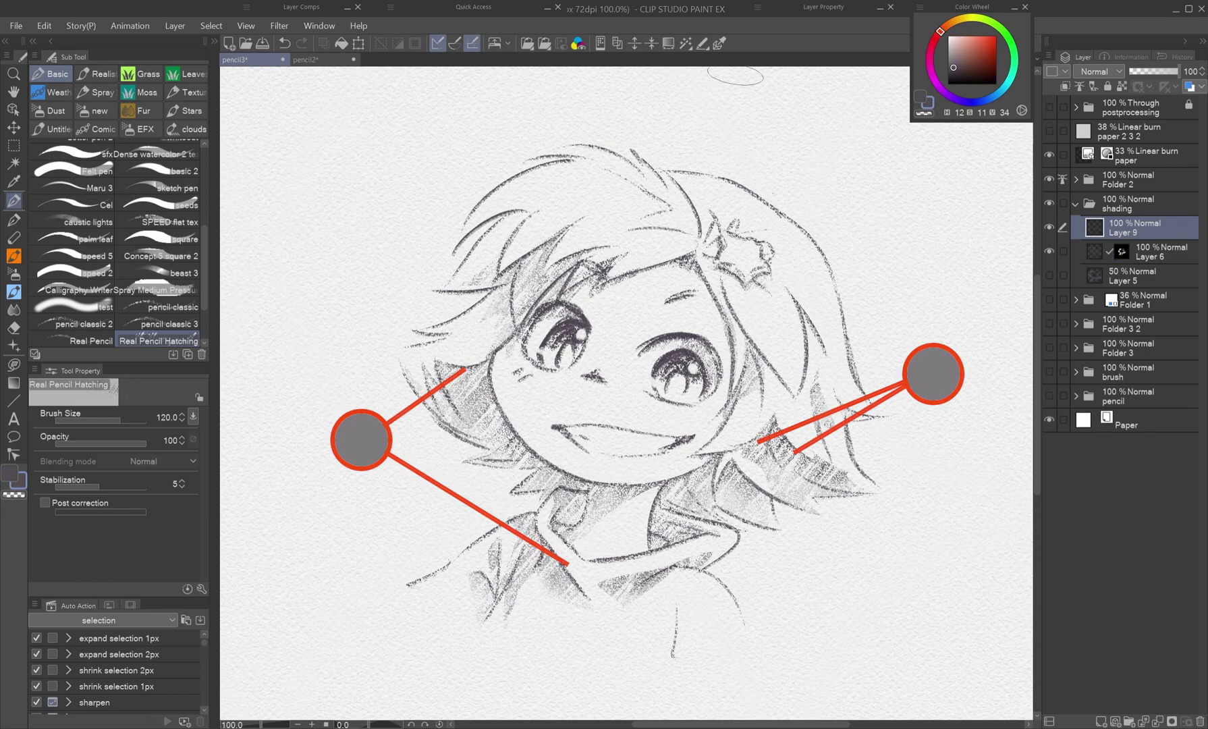
pyautogui.click(81, 341)
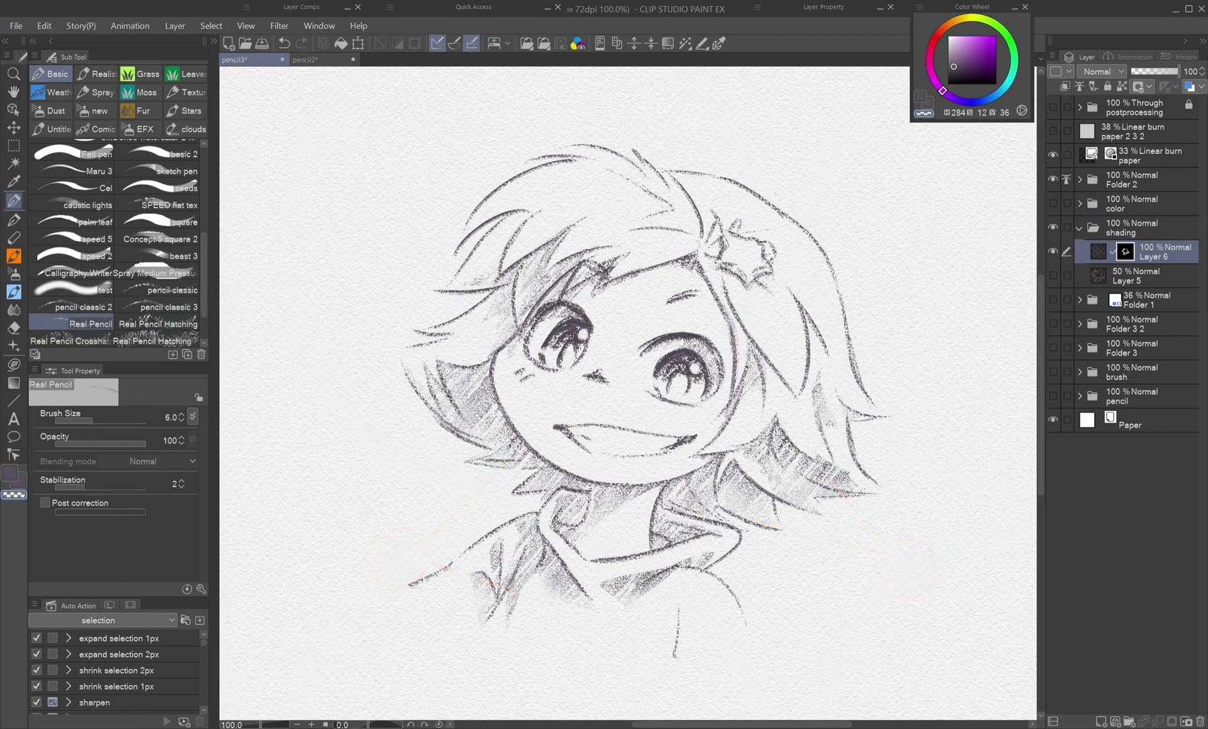
# Apply the Crystallize filter to Layer 6's mask with cell size 5.8 and randomness 100.
pyautogui.click(279, 25)
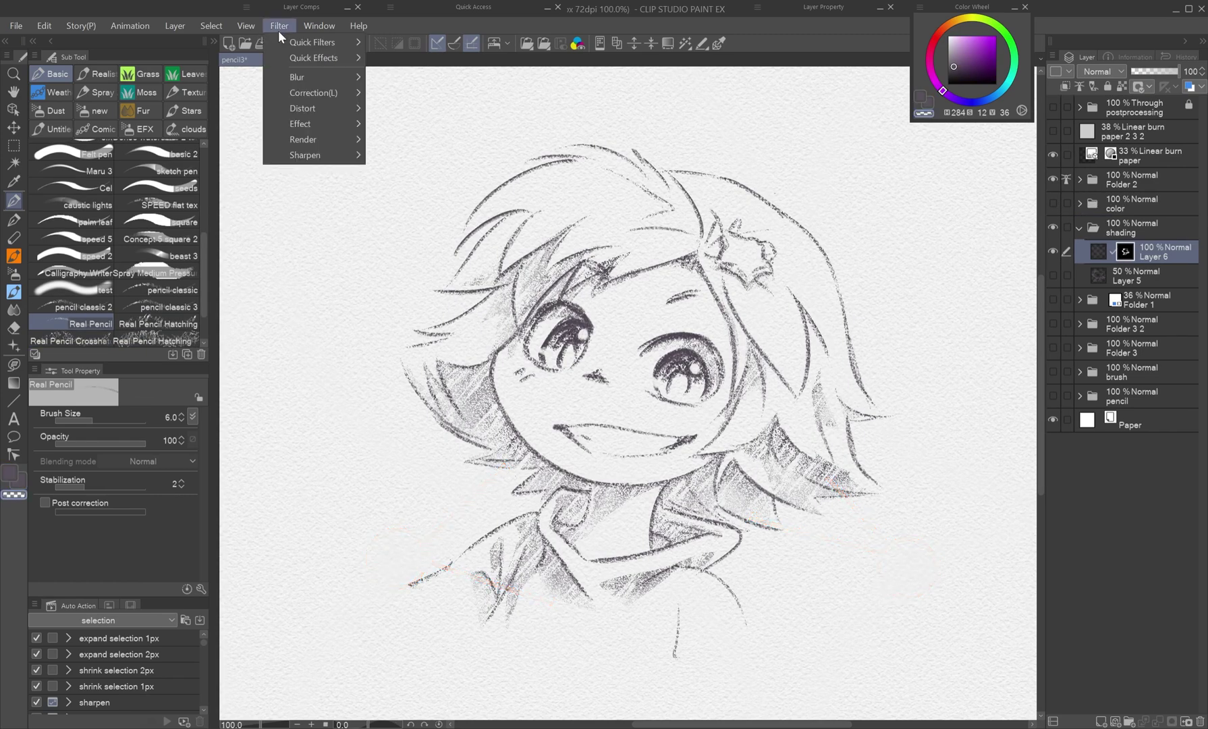
pyautogui.moveTo(317, 108)
pyautogui.click(409, 153)
pyautogui.moveTo(865, 471); pyautogui.dragTo(831, 472)
pyautogui.moveTo(982, 437); pyautogui.dragTo(1005, 557)
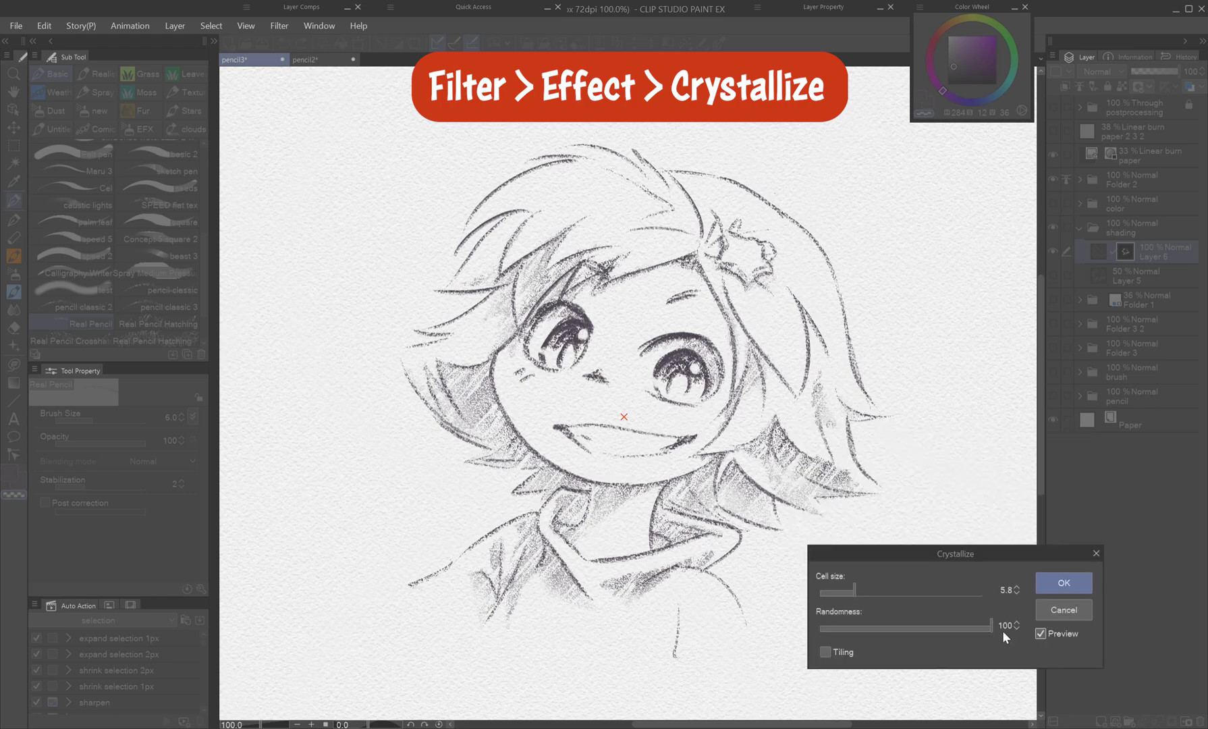
pyautogui.click(1054, 582)
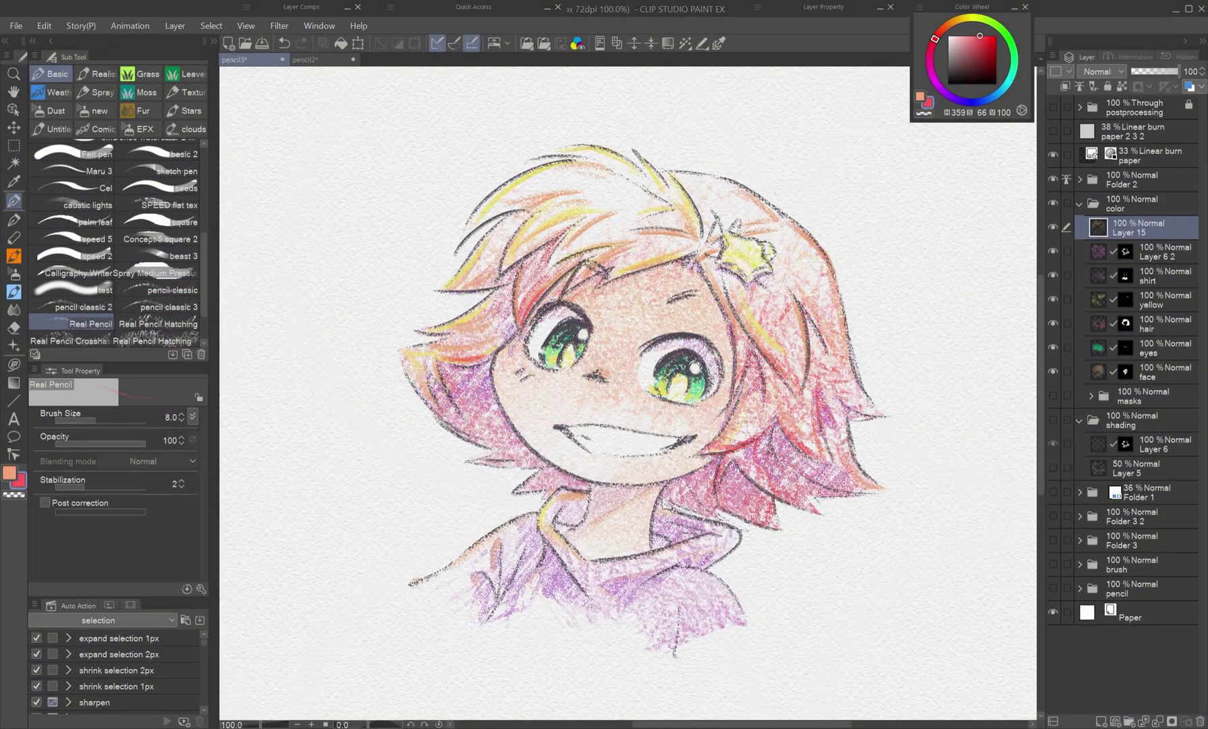
# On Layer 6 2, shade the hair shadows around the face with Real Pencil at size 30, undoing the last stroke.
pyautogui.click(1099, 253)
pyautogui.press(']')
pyautogui.press(']')
pyautogui.press(']')
pyautogui.press(']')
pyautogui.press(']')
pyautogui.press(']')
pyautogui.press(']')
pyautogui.moveTo(834, 419); pyautogui.dragTo(756, 476)
pyautogui.moveTo(722, 462); pyautogui.dragTo(685, 492)
pyautogui.moveTo(513, 338); pyautogui.dragTo(476, 398)
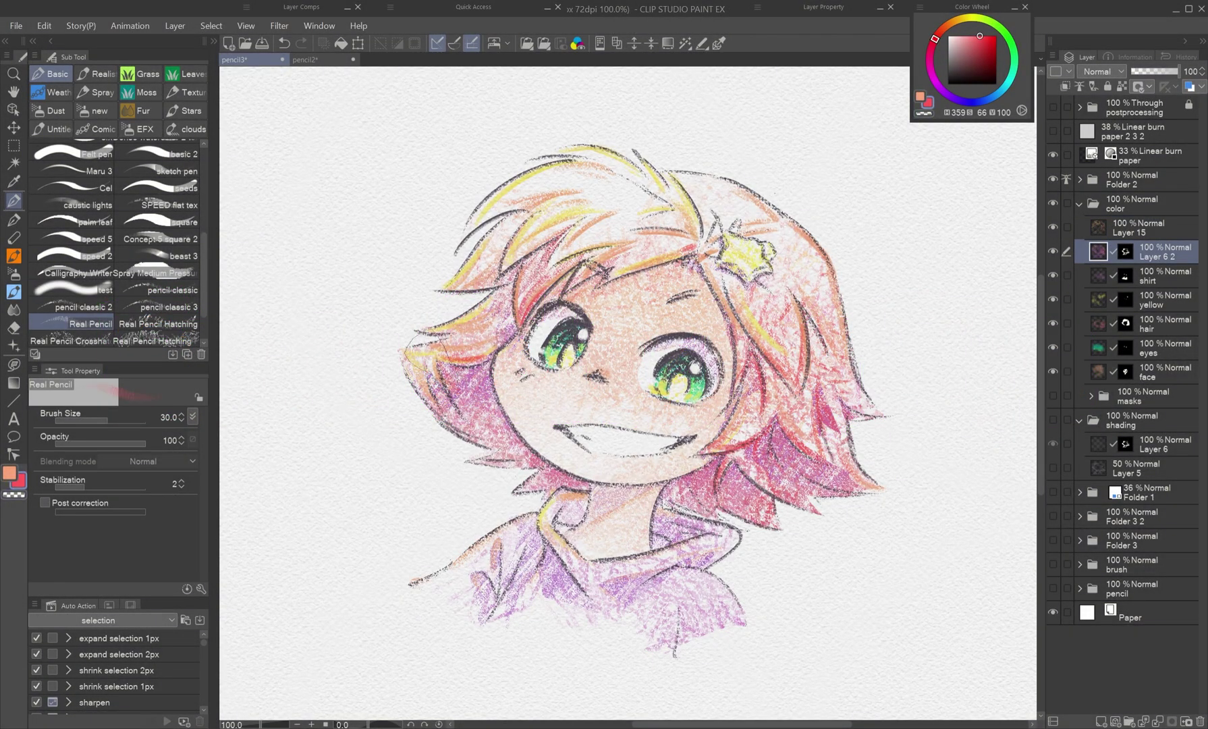
pyautogui.moveTo(424, 341); pyautogui.dragTo(452, 394)
pyautogui.press('c')
pyautogui.hotkey('ctrl', 'z')
pyautogui.press('c')
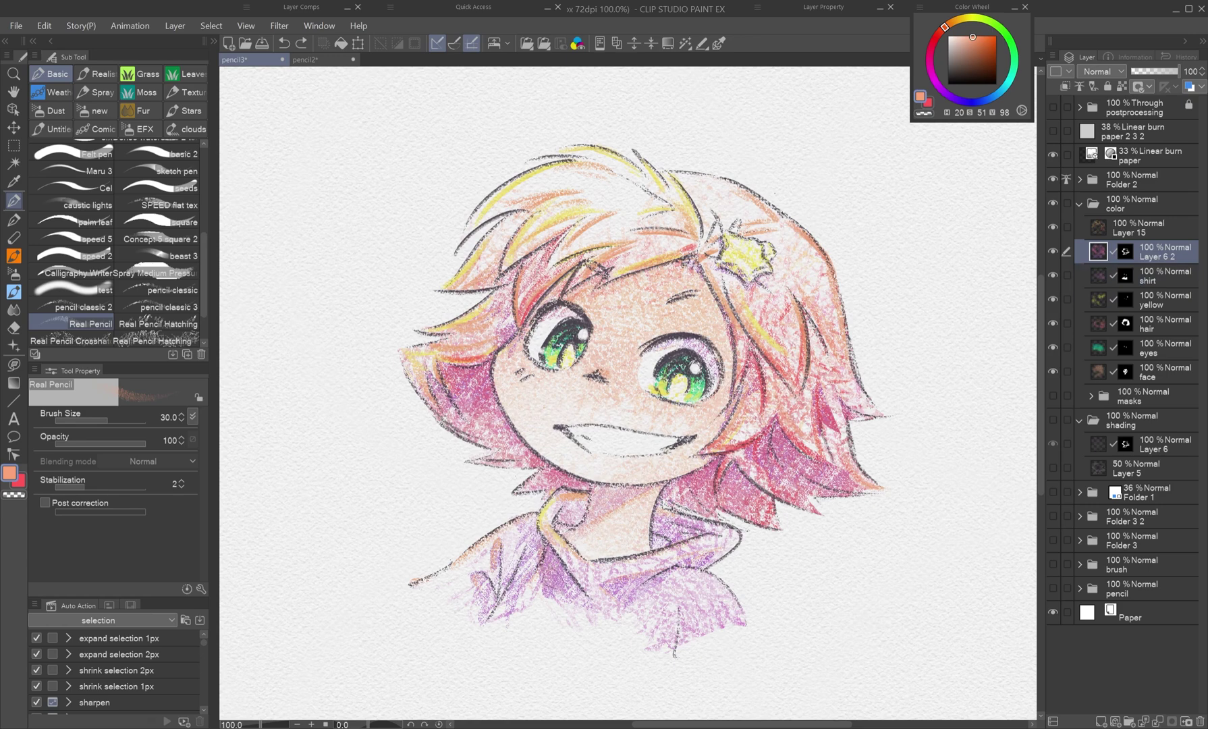
# Shade the shadows on the shirt, collar, lower hair and bangs with the light orange color.
pyautogui.moveTo(506, 548); pyautogui.dragTo(482, 615)
pyautogui.moveTo(540, 513); pyautogui.dragTo(516, 543)
pyautogui.moveTo(585, 499); pyautogui.dragTo(565, 524)
pyautogui.moveTo(768, 475); pyautogui.dragTo(730, 506)
pyautogui.moveTo(502, 427); pyautogui.dragTo(468, 452)
pyautogui.moveTo(563, 240)
pyautogui.mouseDown()
pyautogui.moveTo(512, 286)
pyautogui.moveTo(492, 327)
pyautogui.mouseUp()
pyautogui.moveTo(754, 371); pyautogui.dragTo(737, 403)
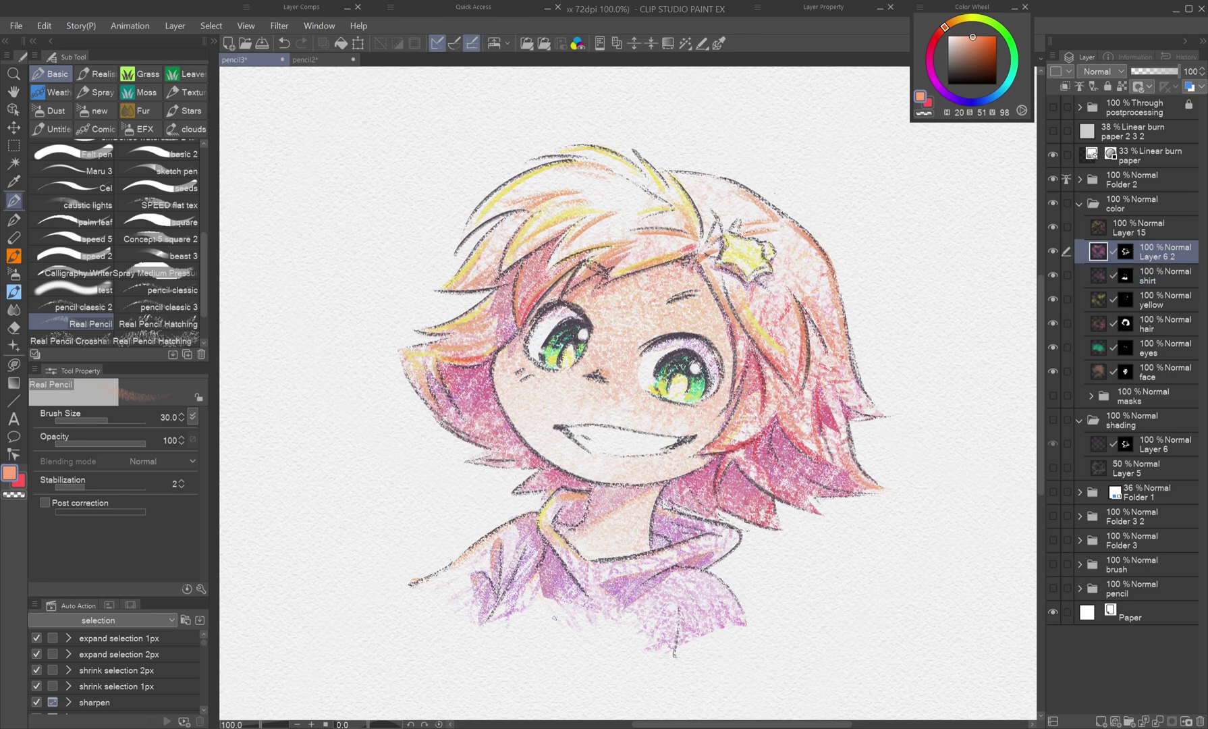
# On the hair layer, lighten the outer side hair with the transparent color and add pencil strokes to the bangs.
pyautogui.keyDown('alt'); pyautogui.click(715, 537); pyautogui.keyUp('alt')
pyautogui.click(1156, 324)
pyautogui.press('c')
pyautogui.moveTo(491, 309); pyautogui.dragTo(402, 357)
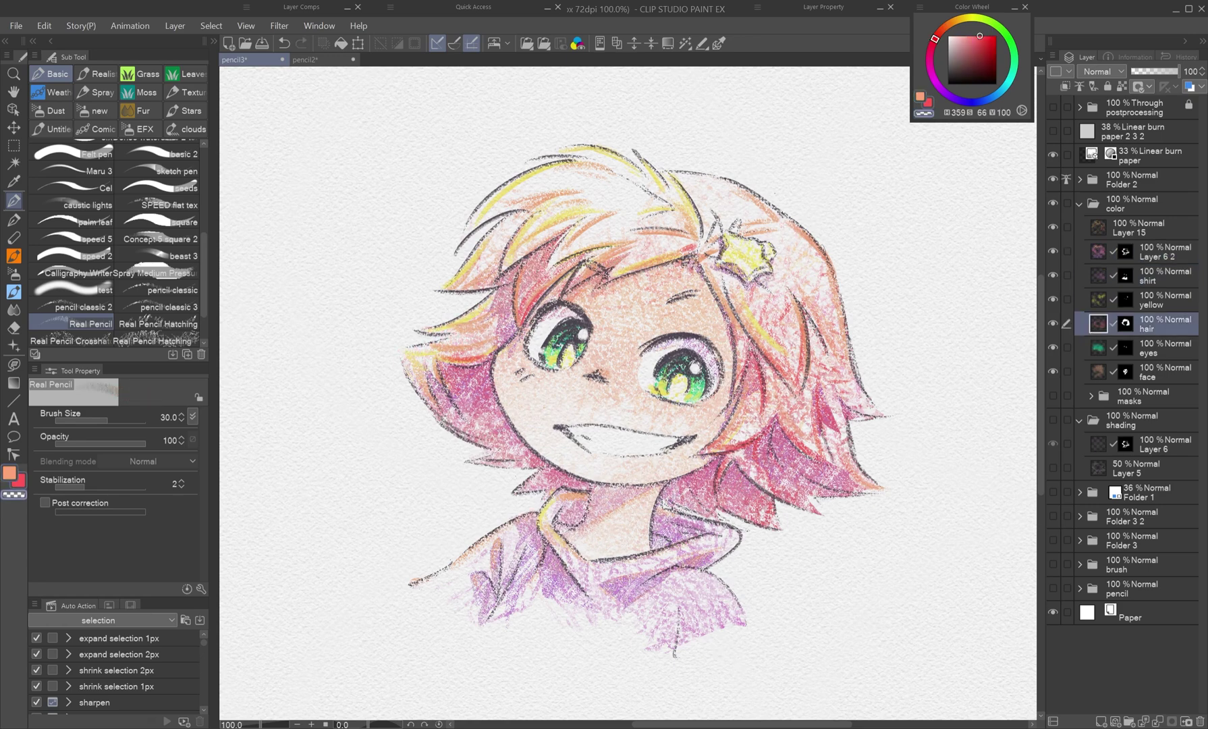
pyautogui.press('c')
pyautogui.moveTo(610, 220); pyautogui.dragTo(552, 262)
pyautogui.moveTo(683, 237); pyautogui.dragTo(648, 195)
# On Layer 6 2, sample purple from the hair shadow and shade the lower hair on both sides of the face.
pyautogui.click(1155, 252)
pyautogui.keyDown('alt'); pyautogui.click(516, 440); pyautogui.keyUp('alt')
pyautogui.keyDown('alt'); pyautogui.click(498, 442); pyautogui.keyUp('alt')
pyautogui.moveTo(487, 411)
pyautogui.mouseDown()
pyautogui.moveTo(465, 435)
pyautogui.moveTo(548, 476)
pyautogui.mouseUp()
pyautogui.press('x')
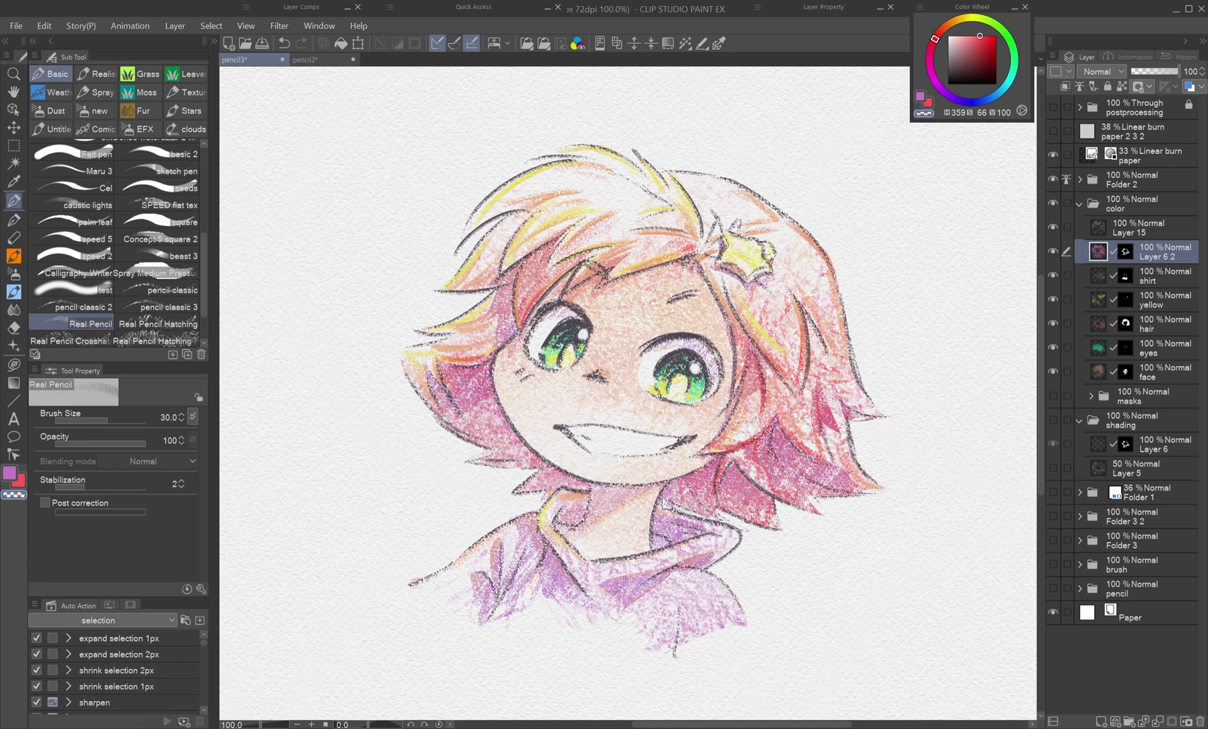
pyautogui.press('x')
pyautogui.moveTo(778, 461)
pyautogui.mouseDown()
pyautogui.moveTo(856, 482)
pyautogui.moveTo(775, 472)
pyautogui.mouseUp()
pyautogui.press('x')
# Reduce the Real Pencil brush size and add fine shadow strokes to both eyes.
pyautogui.press('[')
pyautogui.press('[')
pyautogui.press('[')
pyautogui.press('[')
pyautogui.press('[')
pyautogui.press('[')
pyautogui.press('[')
pyautogui.press('[')
pyautogui.press('[')
pyautogui.press('[')
pyautogui.moveTo(667, 345); pyautogui.dragTo(712, 364)
pyautogui.moveTo(543, 318); pyautogui.dragTo(569, 310)
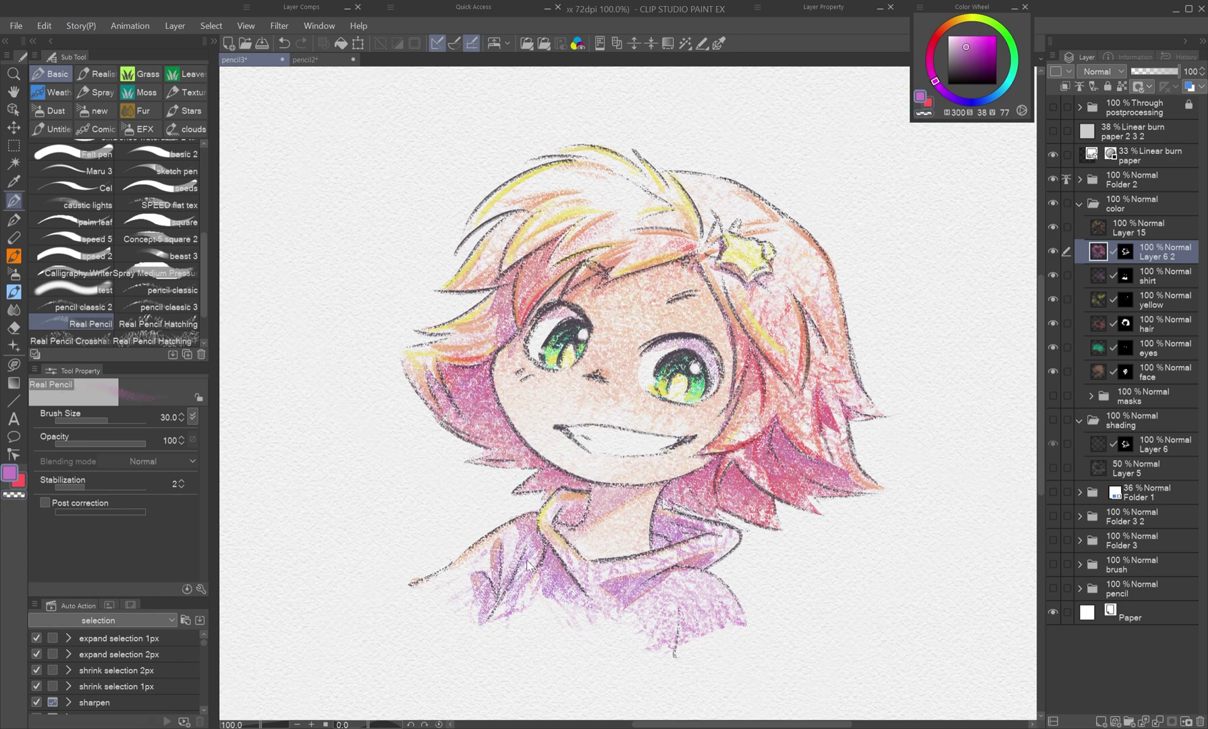
pyautogui.click(1100, 349)
pyautogui.hotkey('alt', ']')
pyautogui.hotkey('alt', ']')
pyautogui.hotkey('alt', ']')
pyautogui.hotkey('alt', ']')
pyautogui.hotkey('alt', ']')
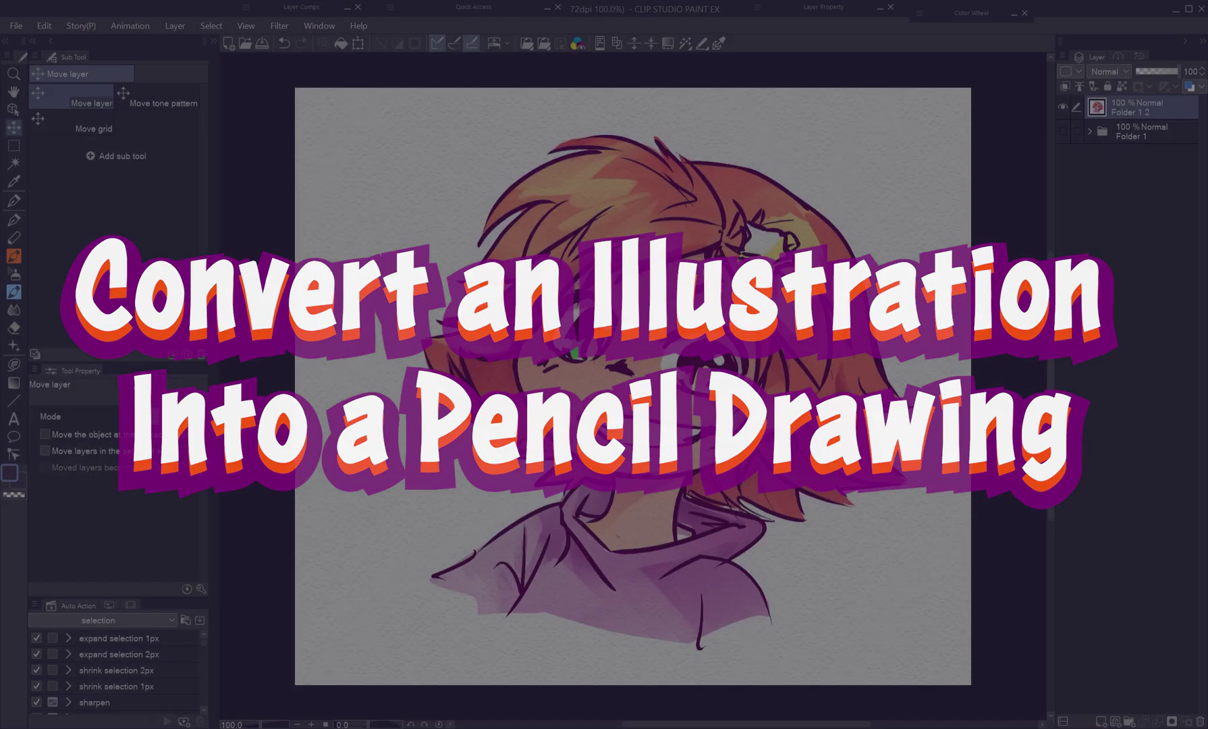
# Apply the Pencil drawing filter to the flattened illustration with outline and hatching shown, hatching size 10, roughness 4 and angle 132.
pyautogui.press('space')
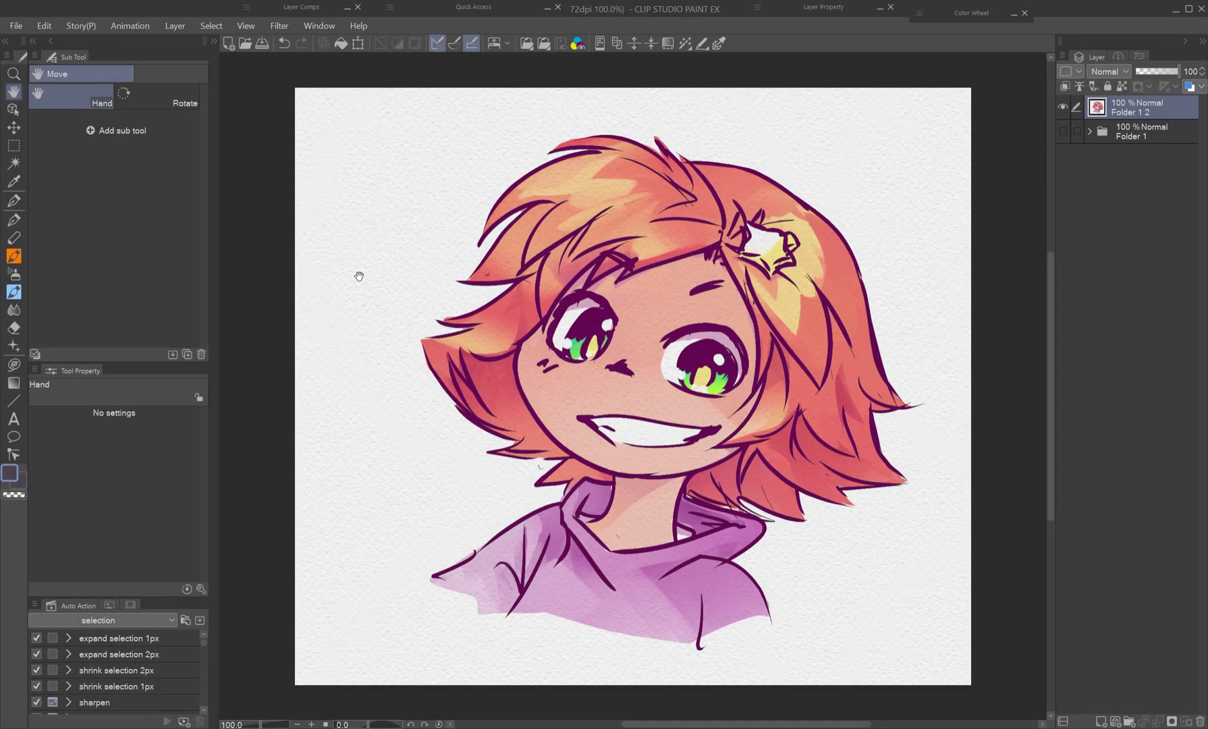
pyautogui.click(272, 22)
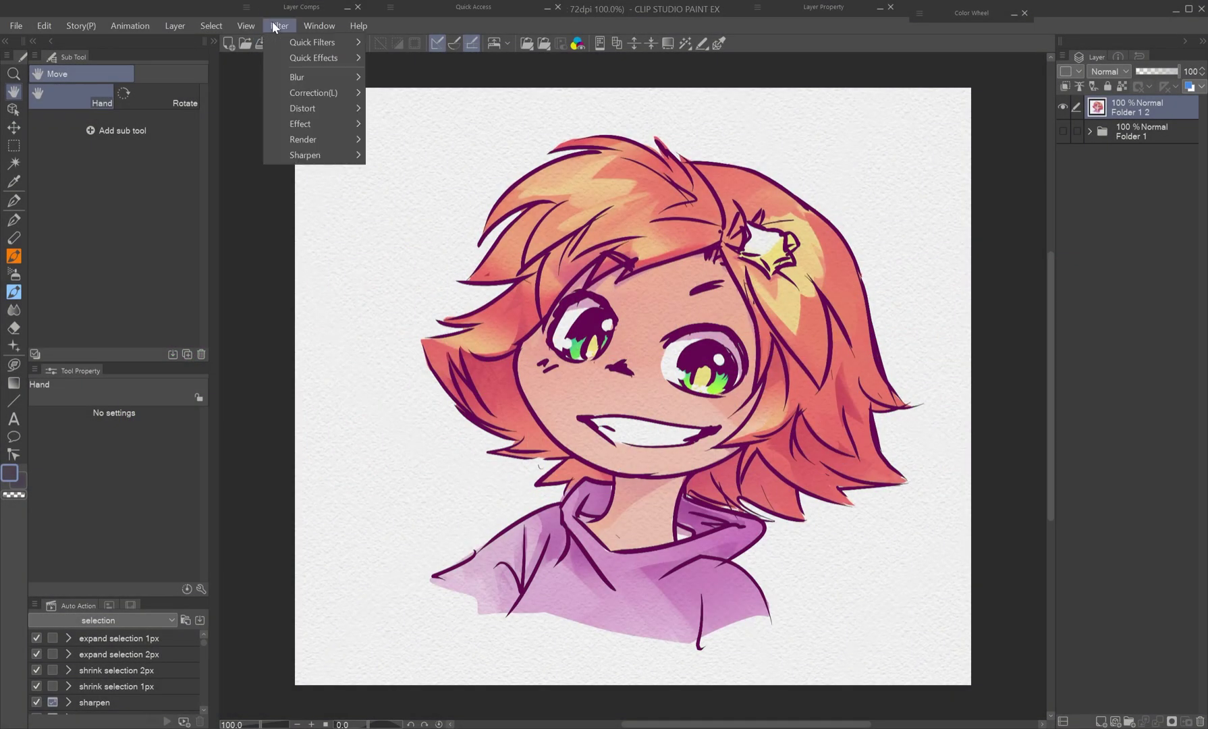
pyautogui.moveTo(311, 123)
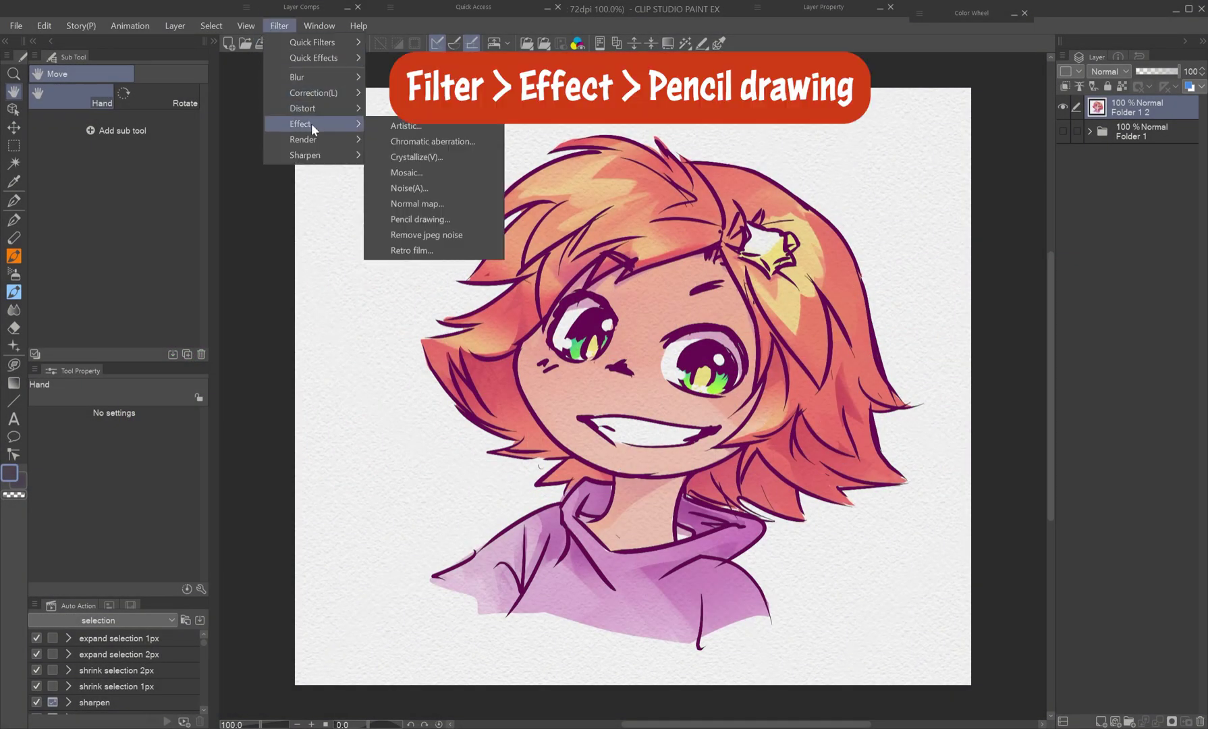
pyautogui.click(385, 218)
pyautogui.click(852, 449)
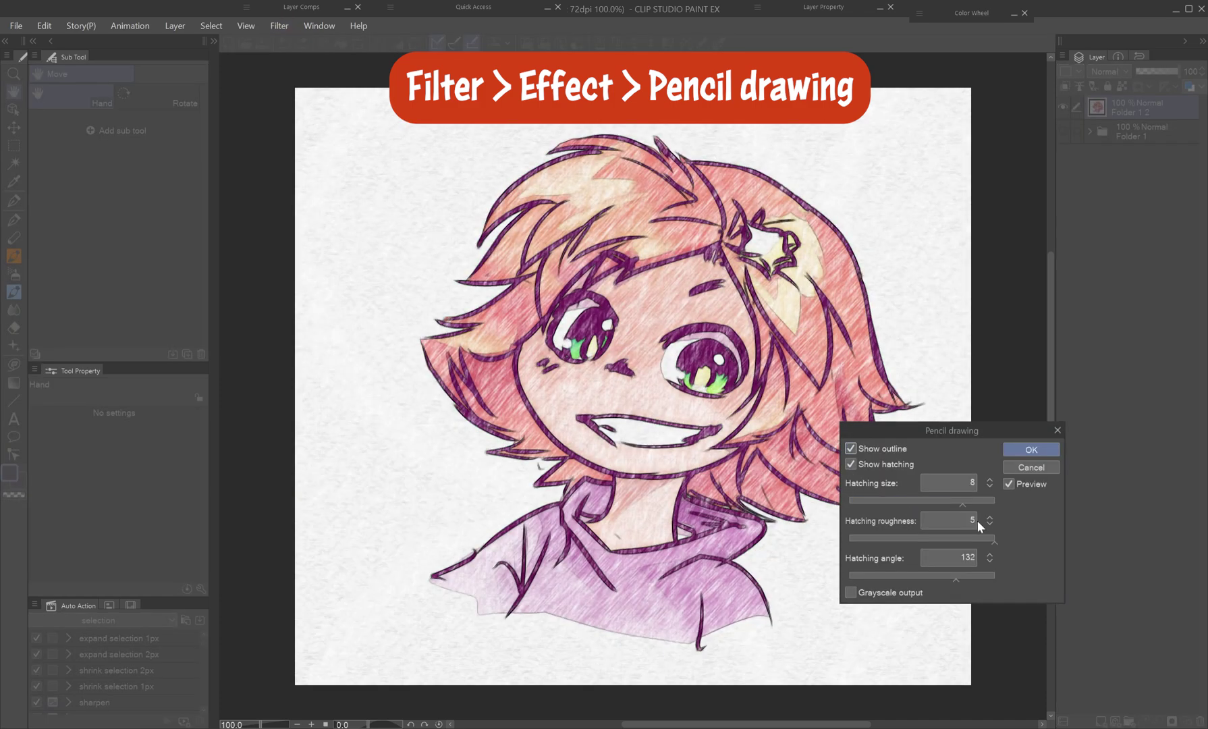
pyautogui.click(945, 500)
pyautogui.moveTo(939, 540)
pyautogui.mouseDown()
pyautogui.moveTo(924, 539)
pyautogui.moveTo(989, 542)
pyautogui.mouseUp()
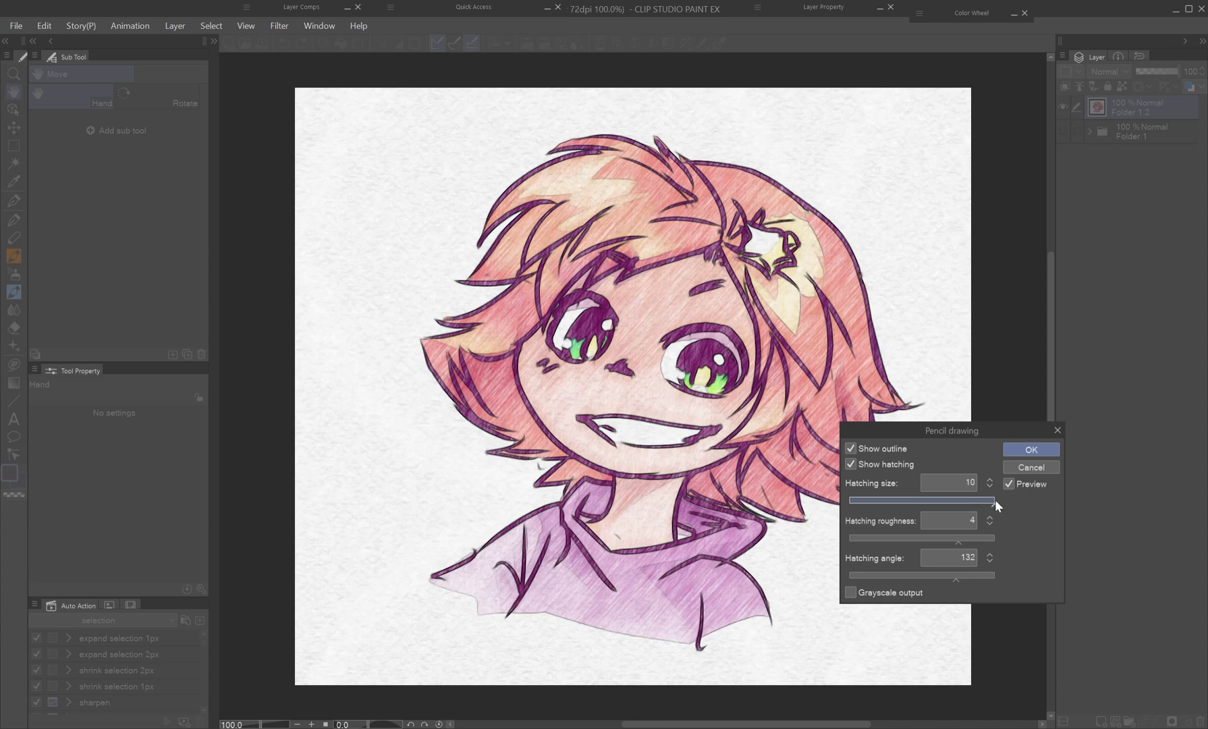
pyautogui.click(1024, 448)
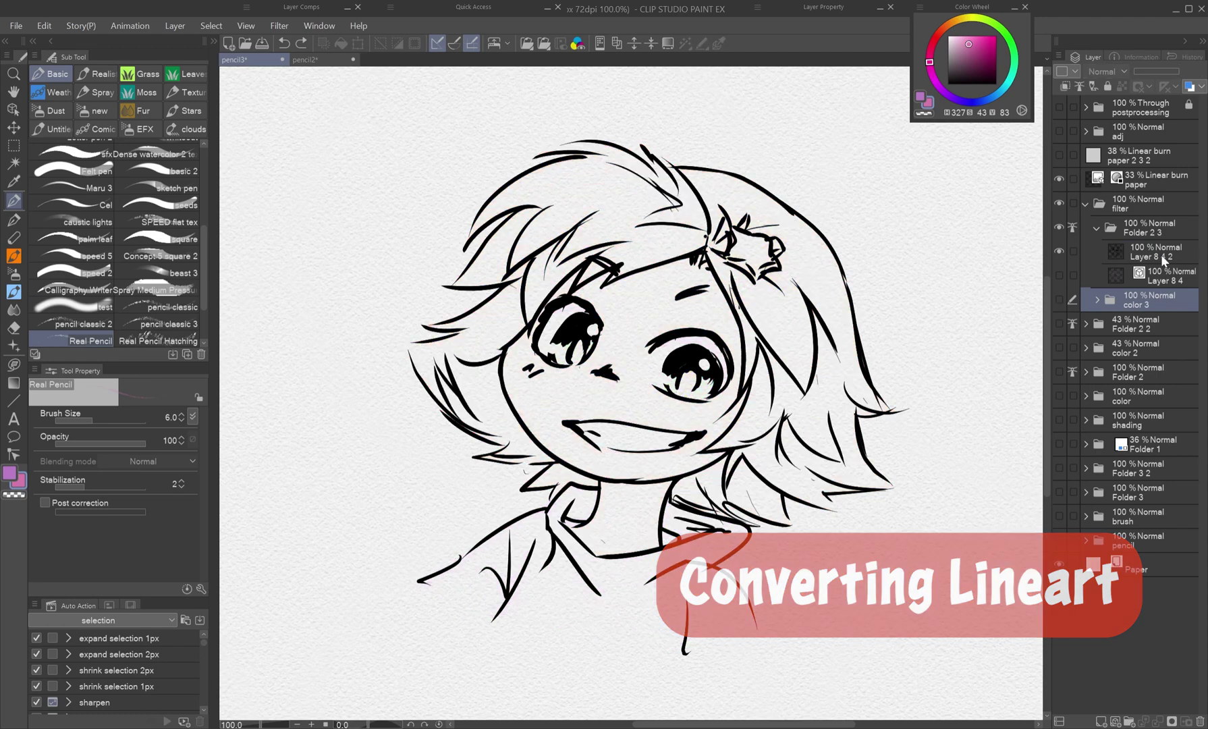
# Convert the lineart layer Layer 8 4 2 to a vector layer.
pyautogui.click(1161, 255)
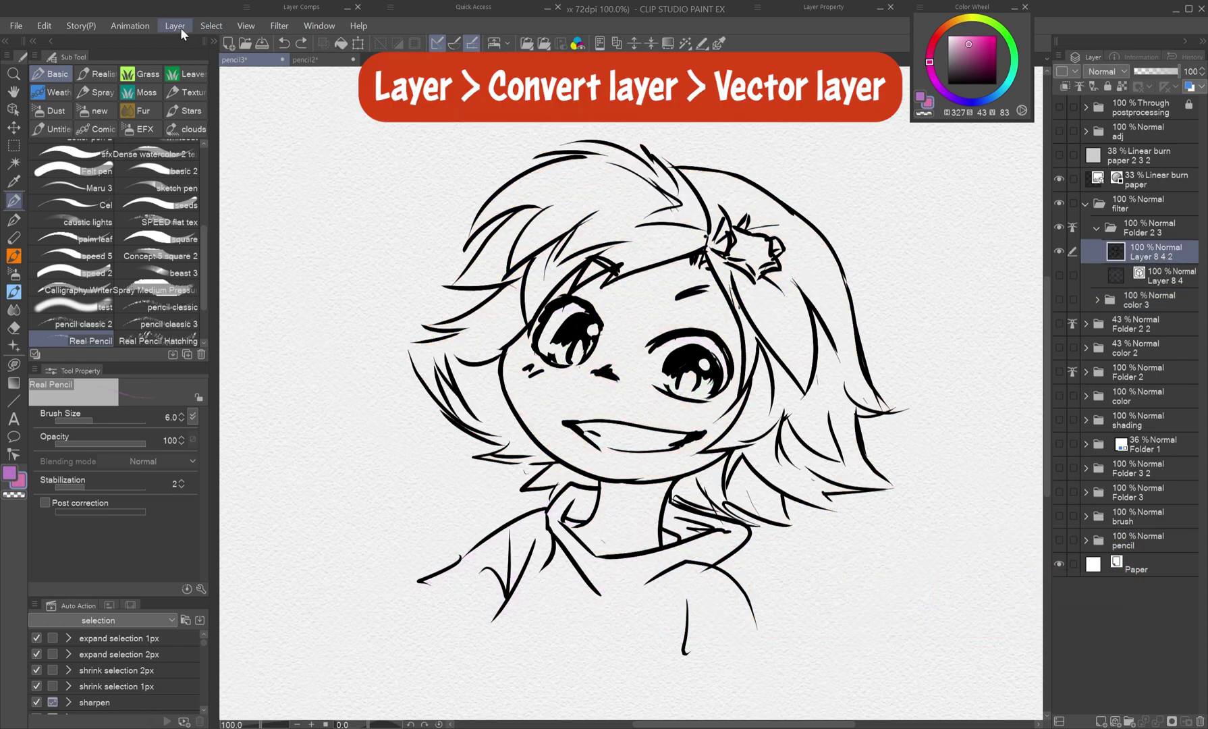
pyautogui.click(177, 27)
pyautogui.click(242, 263)
pyautogui.click(410, 160)
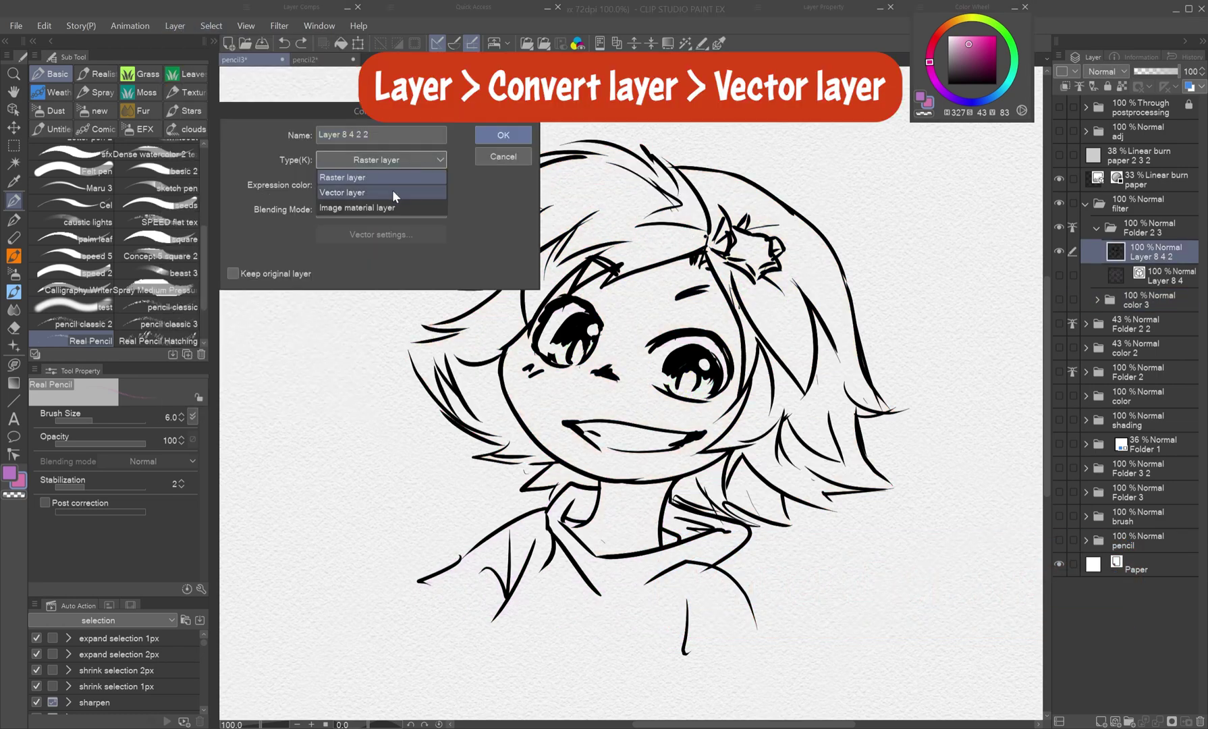
pyautogui.click(393, 190)
pyautogui.click(501, 135)
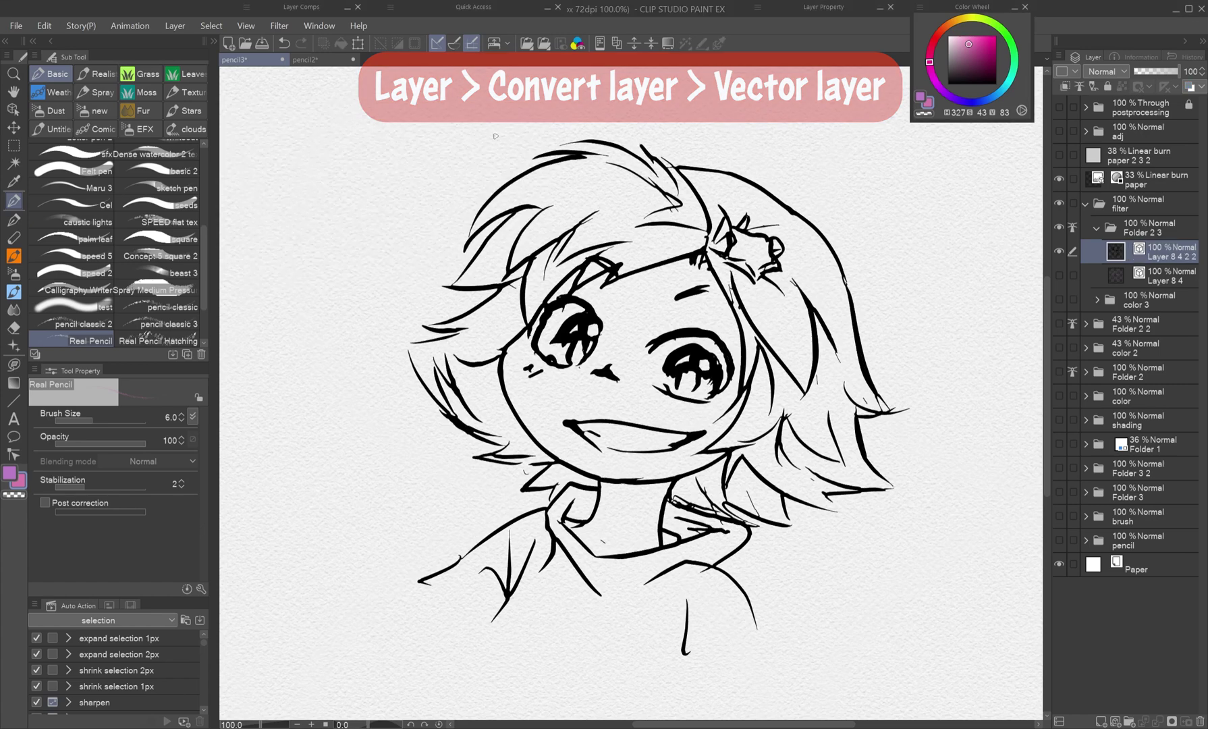
# Add the Real Pencil brush's current brush shape to the presets.
pyautogui.doubleClick(95, 345)
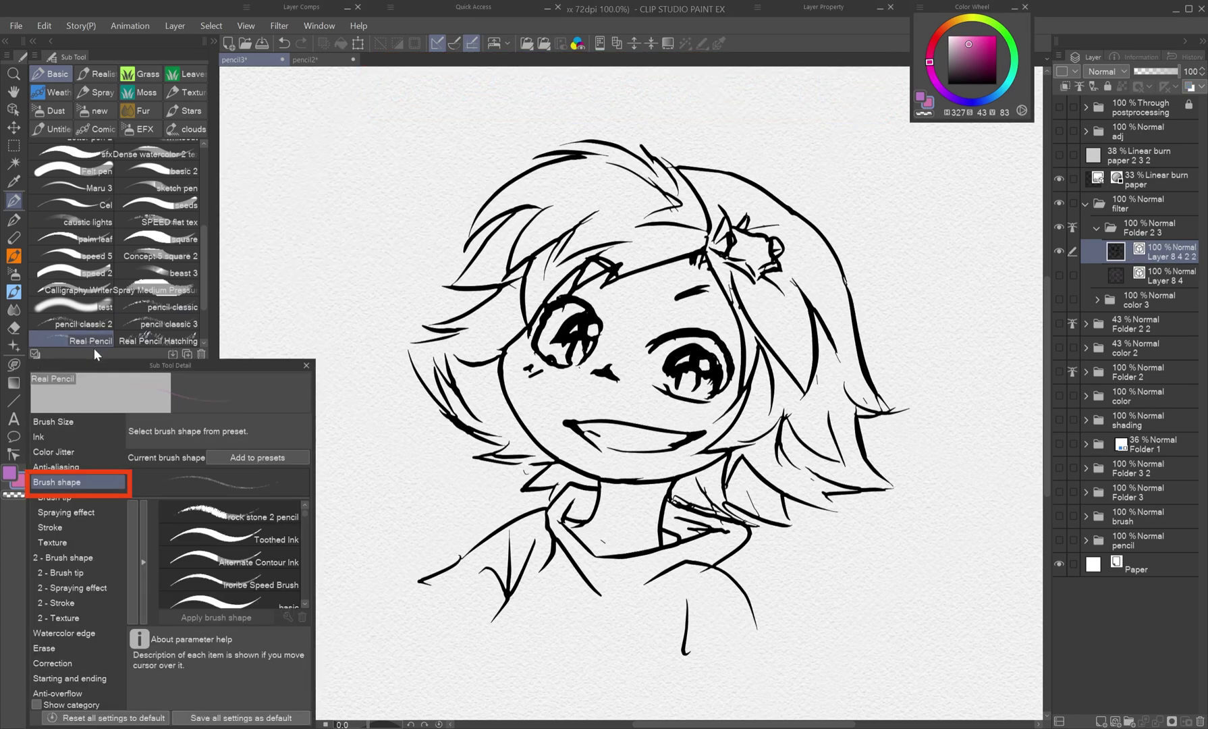
pyautogui.click(280, 458)
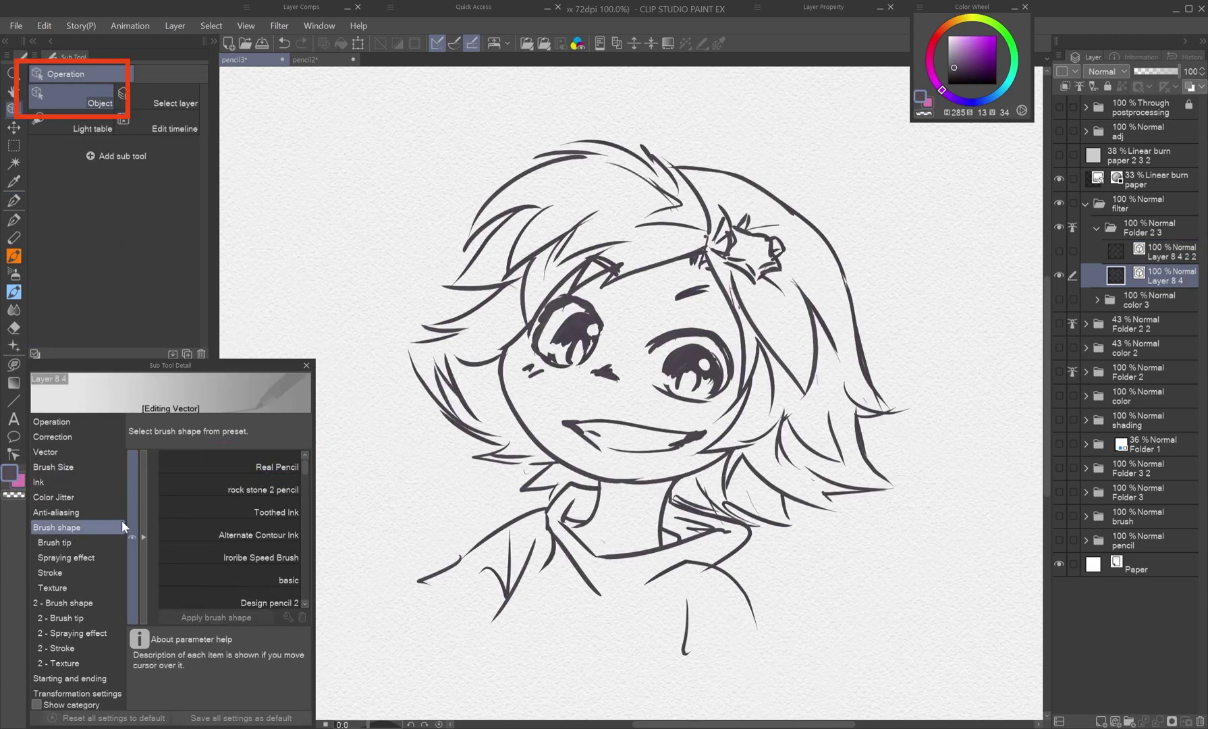
# Apply the Real Pencil brush shape to the vector lines on Layer 8 4 and adjust their brush size.
pyautogui.click(216, 464)
pyautogui.click(203, 616)
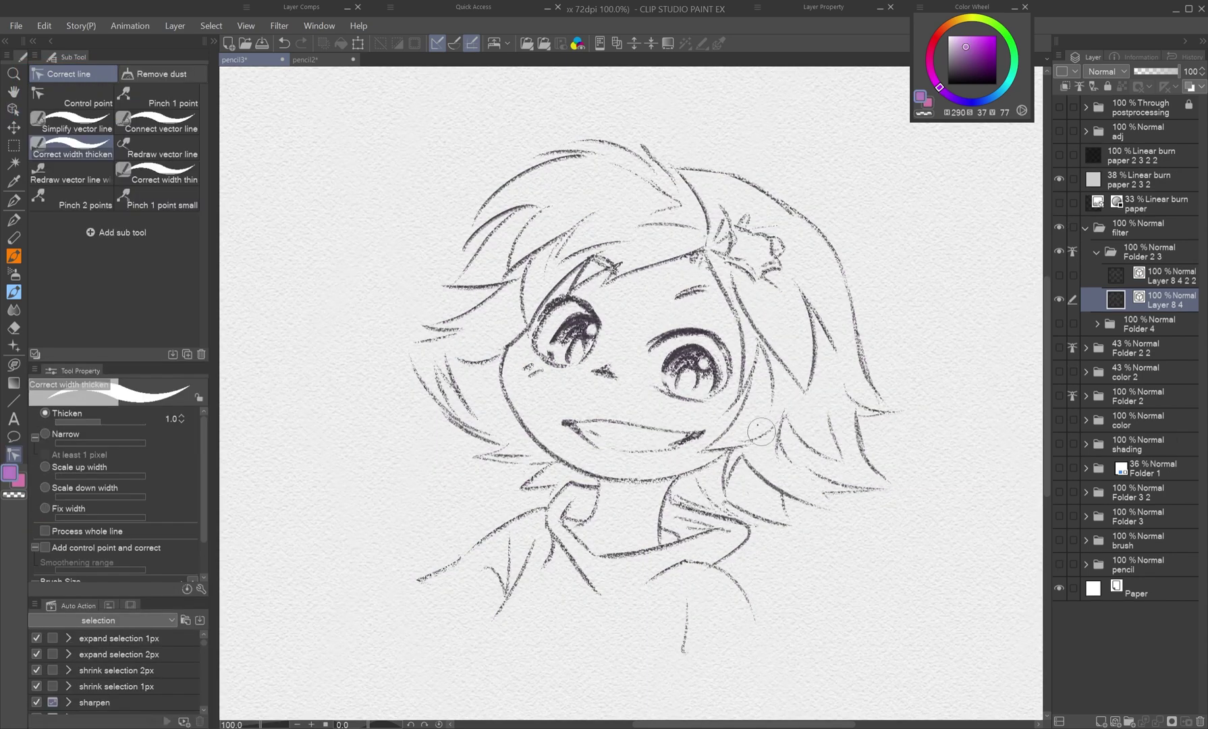
pyautogui.press('o')
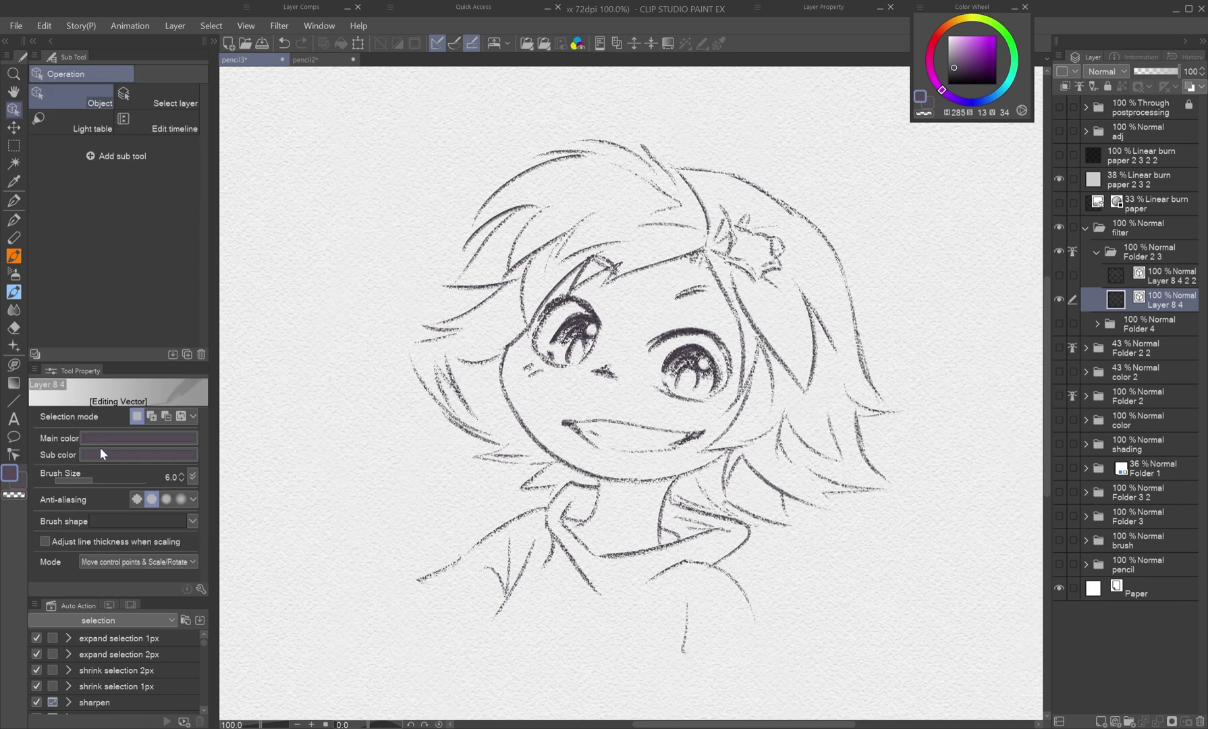
pyautogui.moveTo(96, 478); pyautogui.dragTo(94, 478)
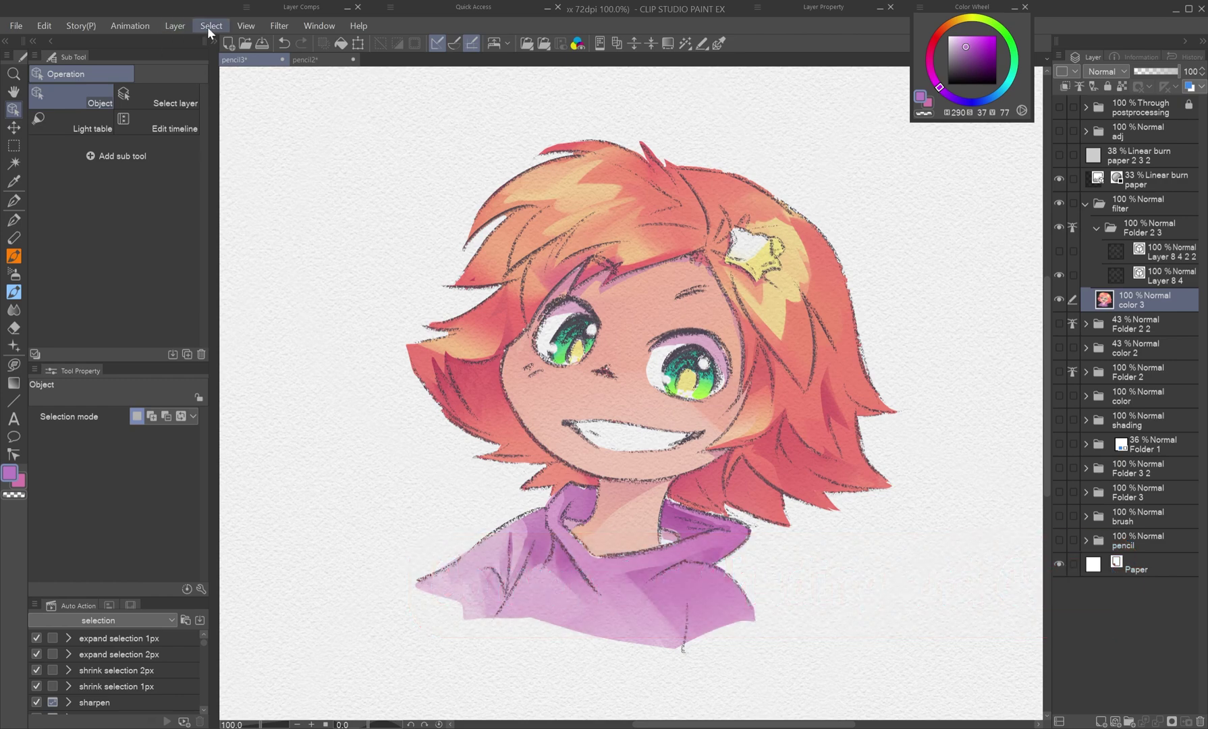
# Apply the Pencil drawing filter to the color 3 layer without outline, with hatching size 10, roughness 5 and angle 130.
pyautogui.click(279, 25)
pyautogui.moveTo(308, 123)
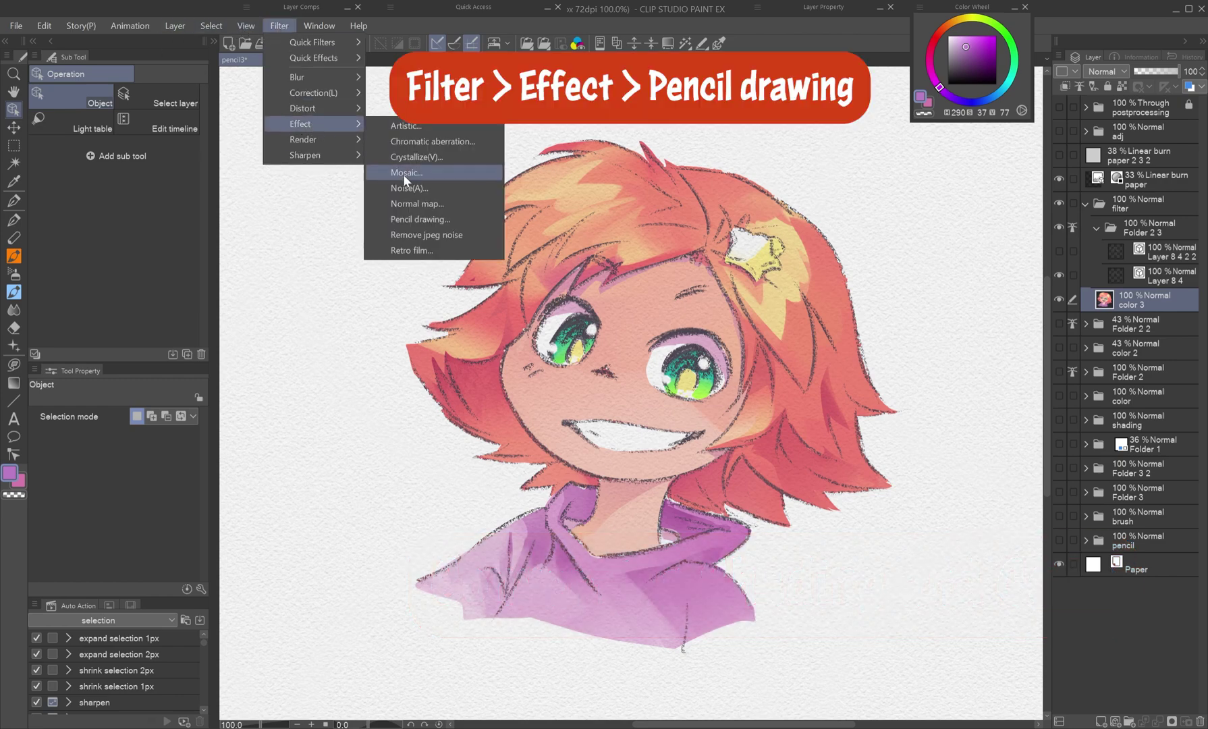
pyautogui.click(400, 220)
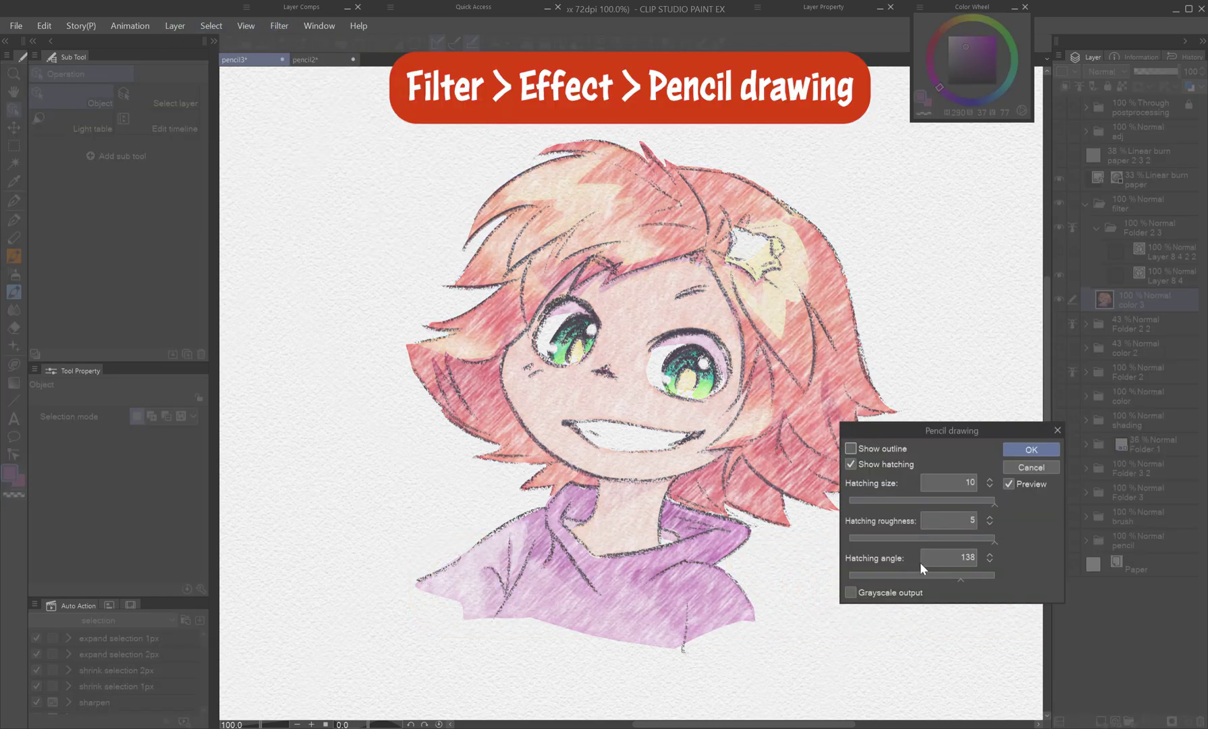
pyautogui.moveTo(961, 580); pyautogui.dragTo(952, 578)
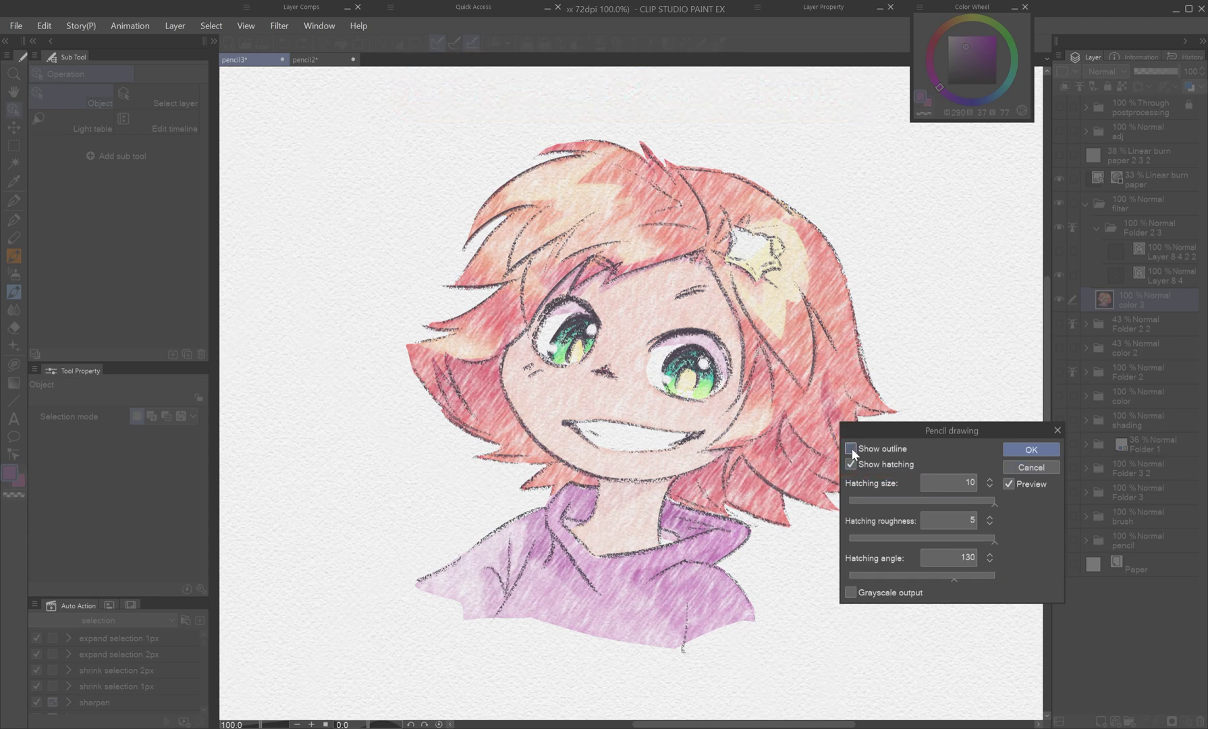
pyautogui.click(1031, 448)
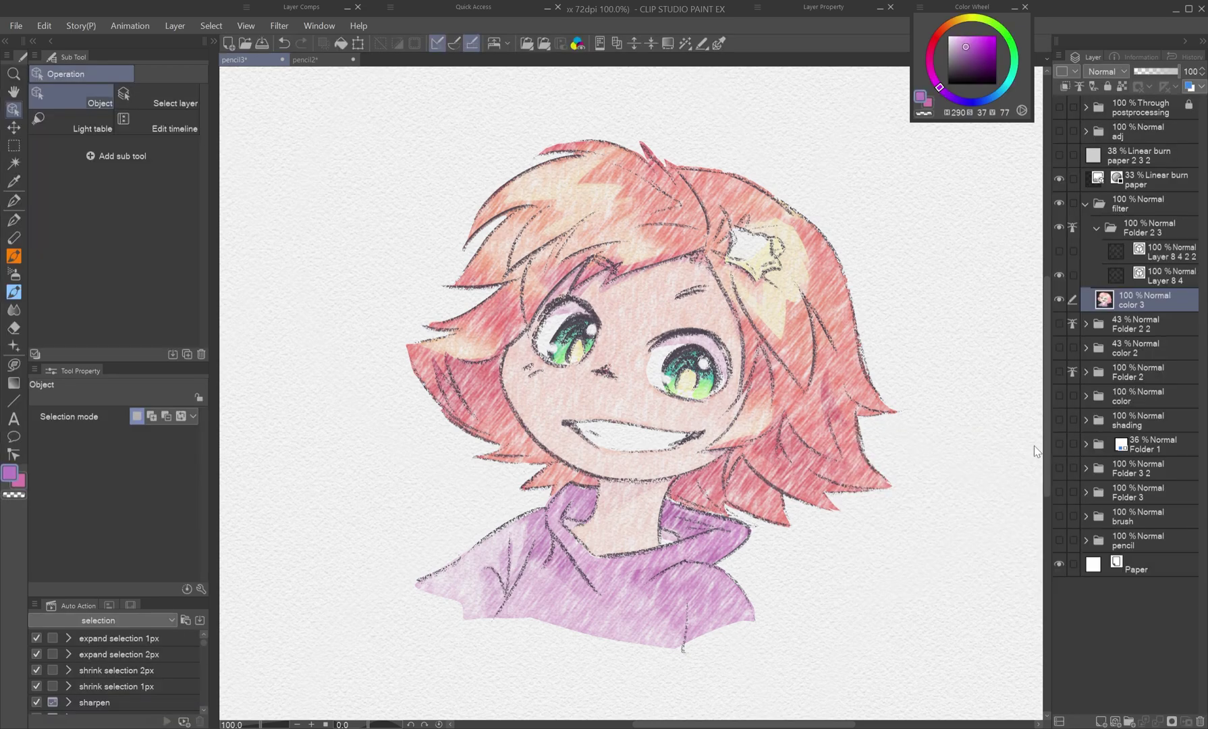
# Repeat the Pencil drawing filter on color 3 with the same hatching settings to strengthen the pencil strokes.
pyautogui.click(279, 26)
pyautogui.moveTo(356, 130)
pyautogui.click(419, 219)
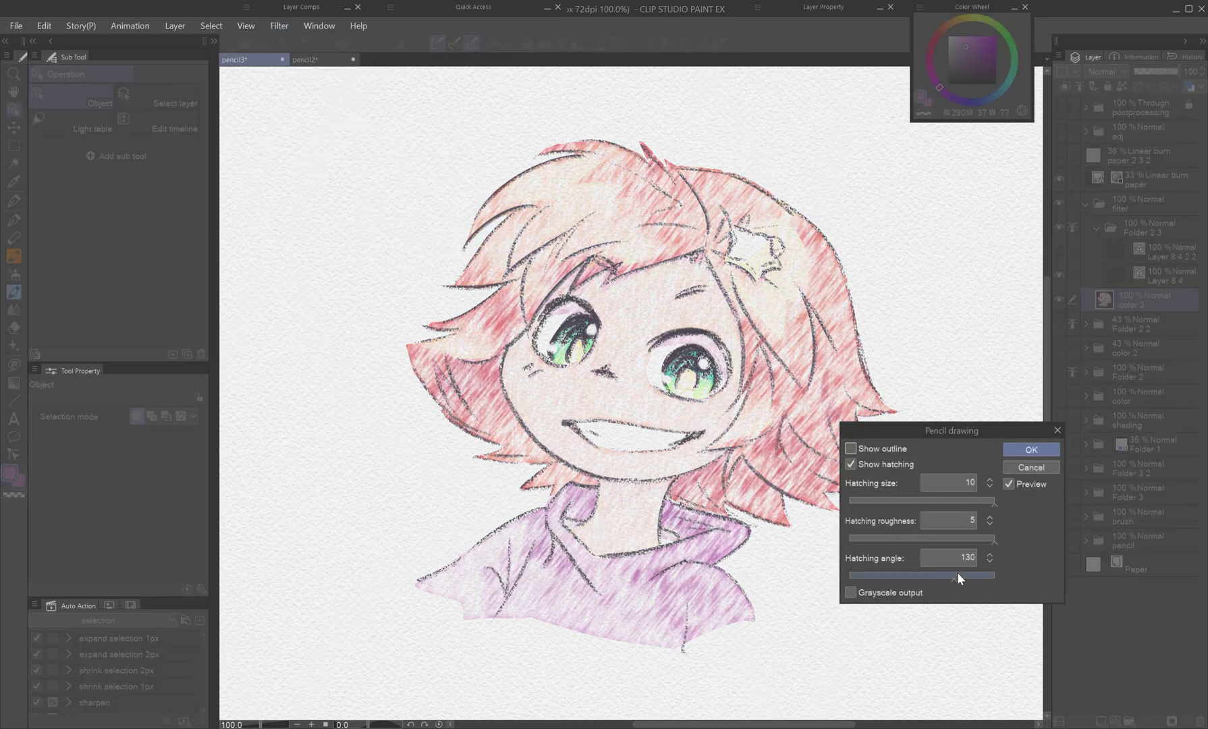
pyautogui.click(1031, 449)
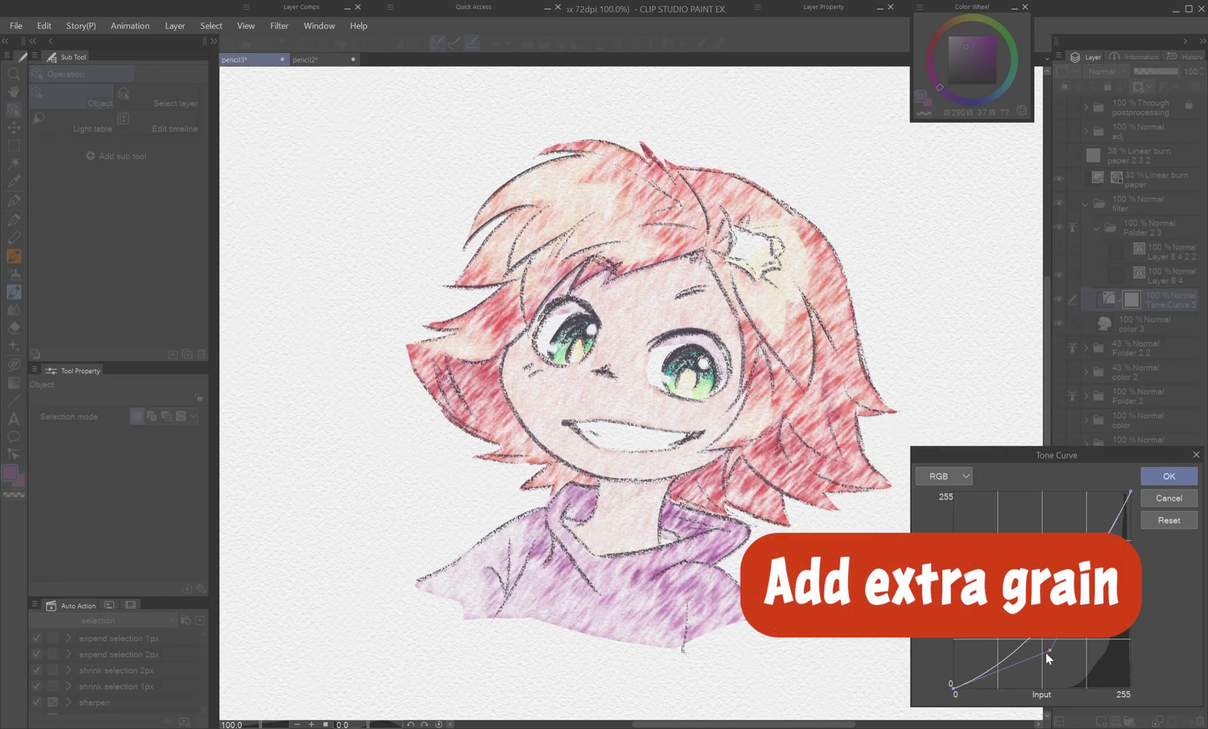
# Darken the artwork with the Tone Curve correction layer above color 3 and switch the paper texture to paper 2 3 2.
pyautogui.moveTo(1045, 651); pyautogui.dragTo(990, 656)
pyautogui.click(1145, 155)
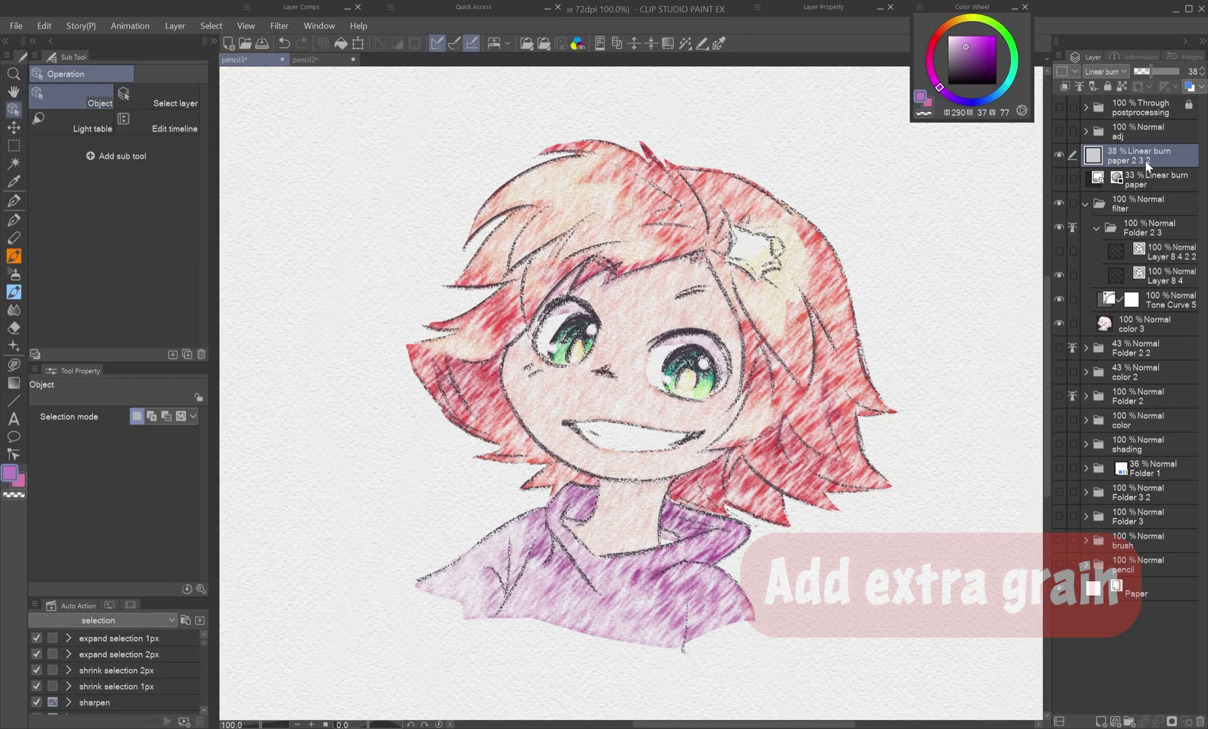
# Duplicate the paper 2 3 2 layer, set the copy to 100% opacity and auto-adjust its contrast with Level Correction.
pyautogui.hotkey('ctrl', 'v')
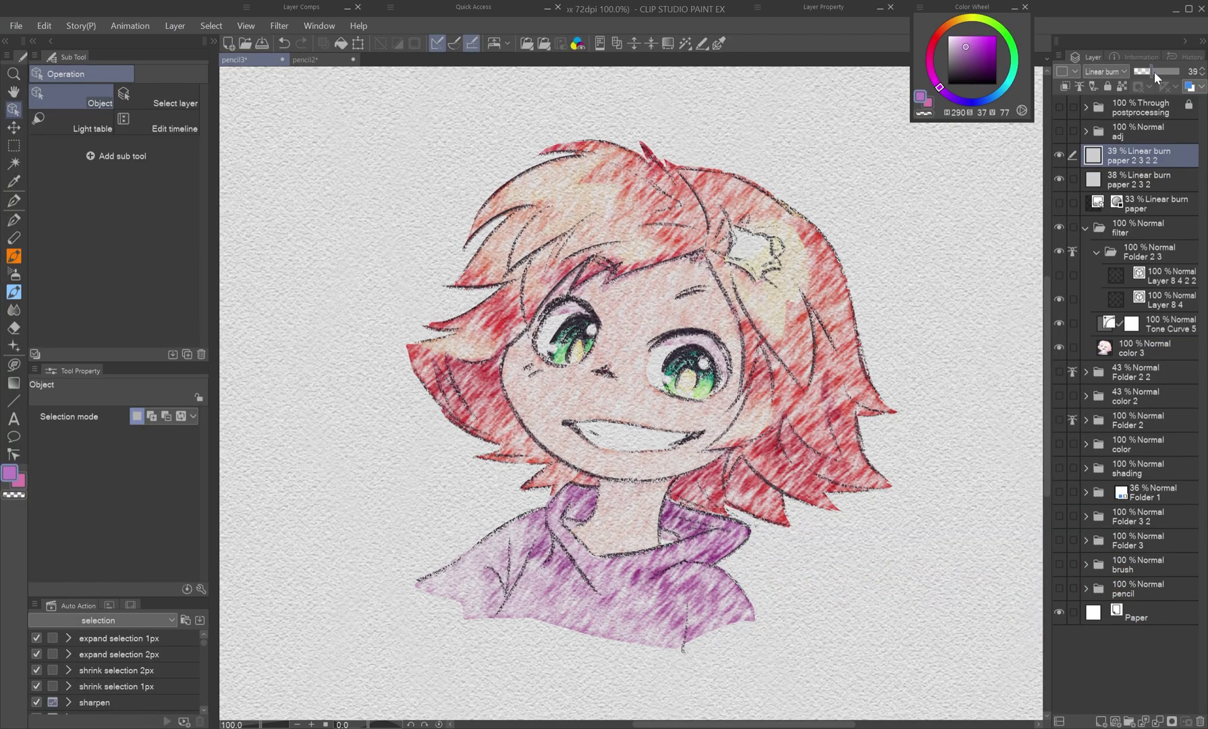
pyautogui.moveTo(1154, 72); pyautogui.dragTo(1180, 72)
pyautogui.hotkey('ctrl', 'l')
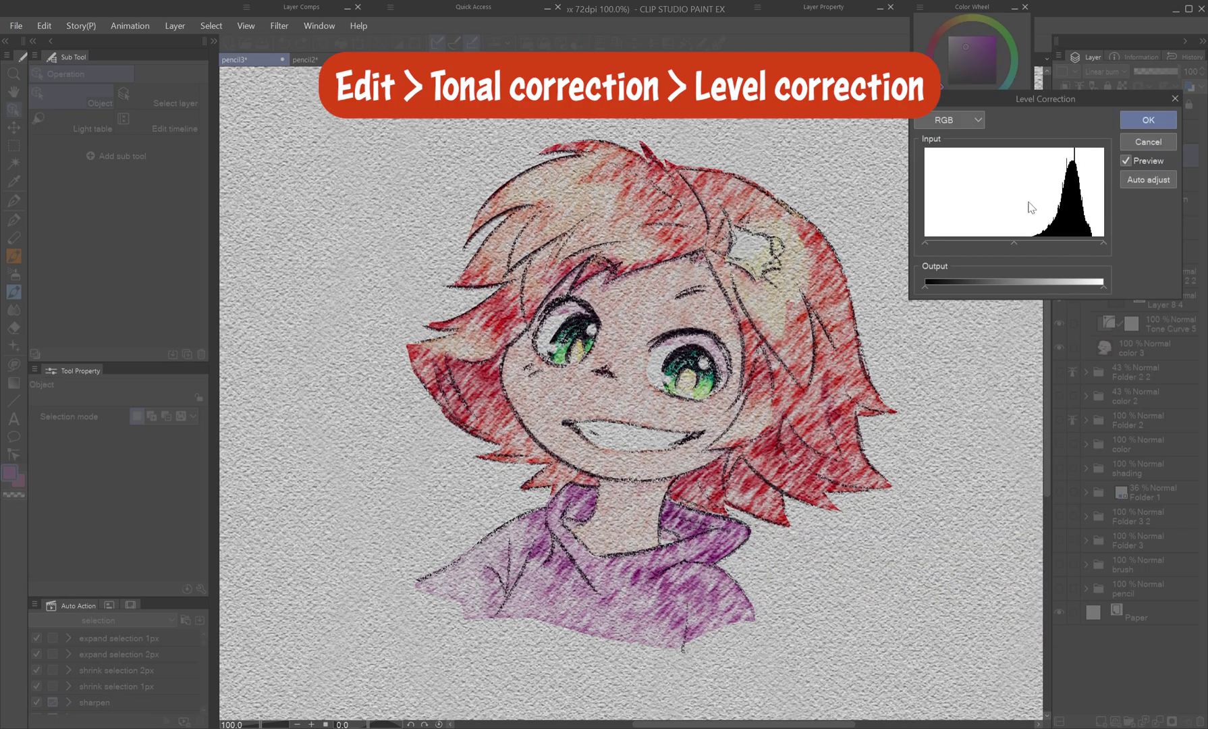
pyautogui.click(1148, 180)
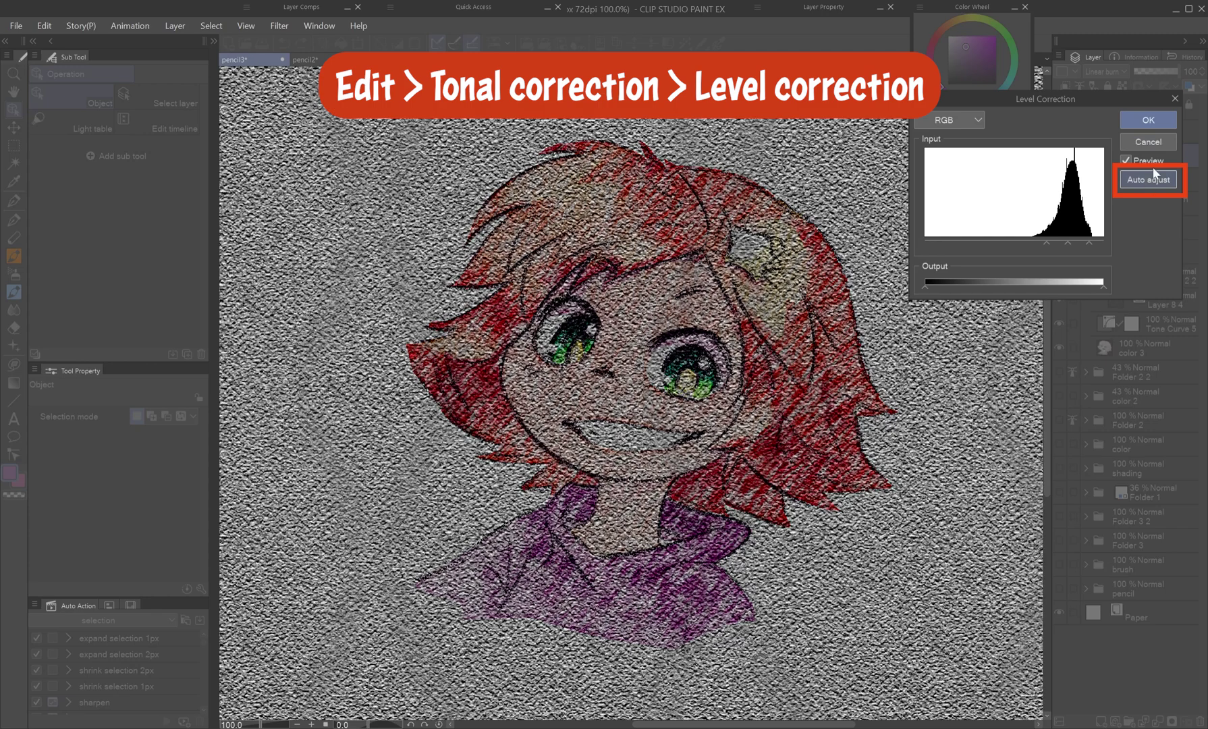
pyautogui.click(1158, 120)
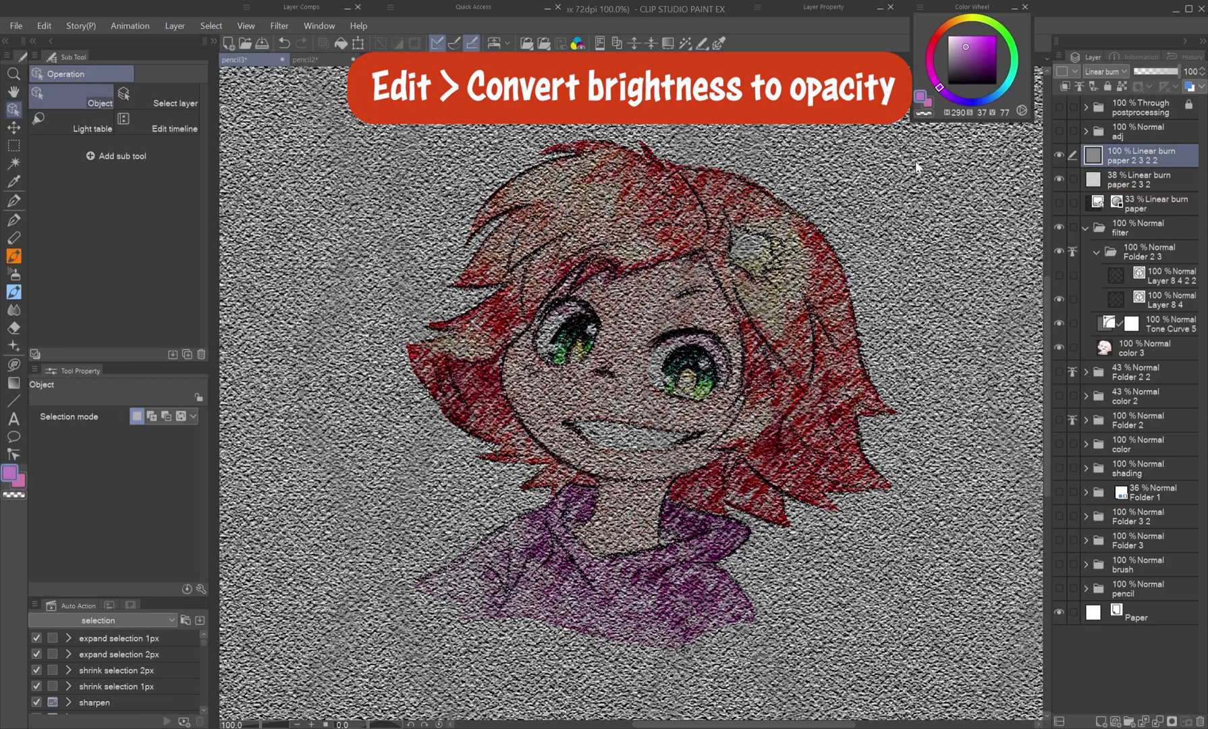
# Convert the brightness of the paper 2 3 2 2 layer to opacity and load its pixels as a selection.
pyautogui.click(45, 26)
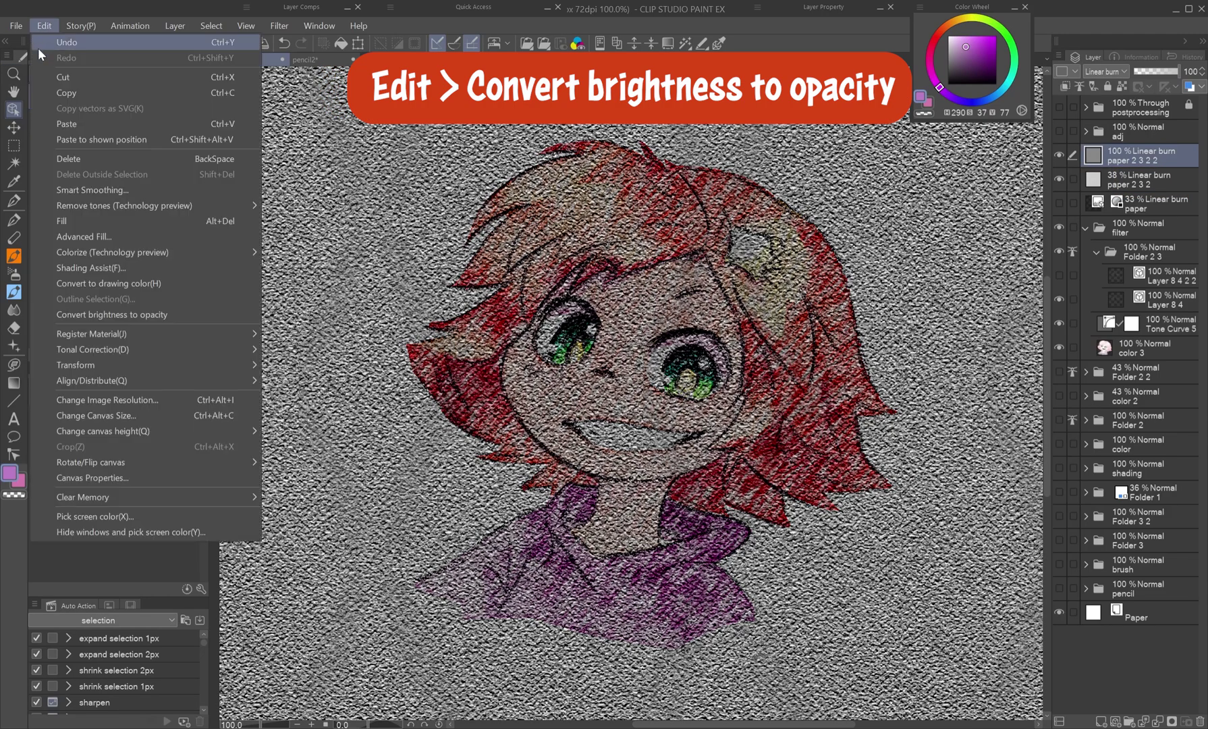
pyautogui.click(151, 314)
pyautogui.keyDown('ctrl'); pyautogui.click(1093, 162); pyautogui.keyUp('ctrl')
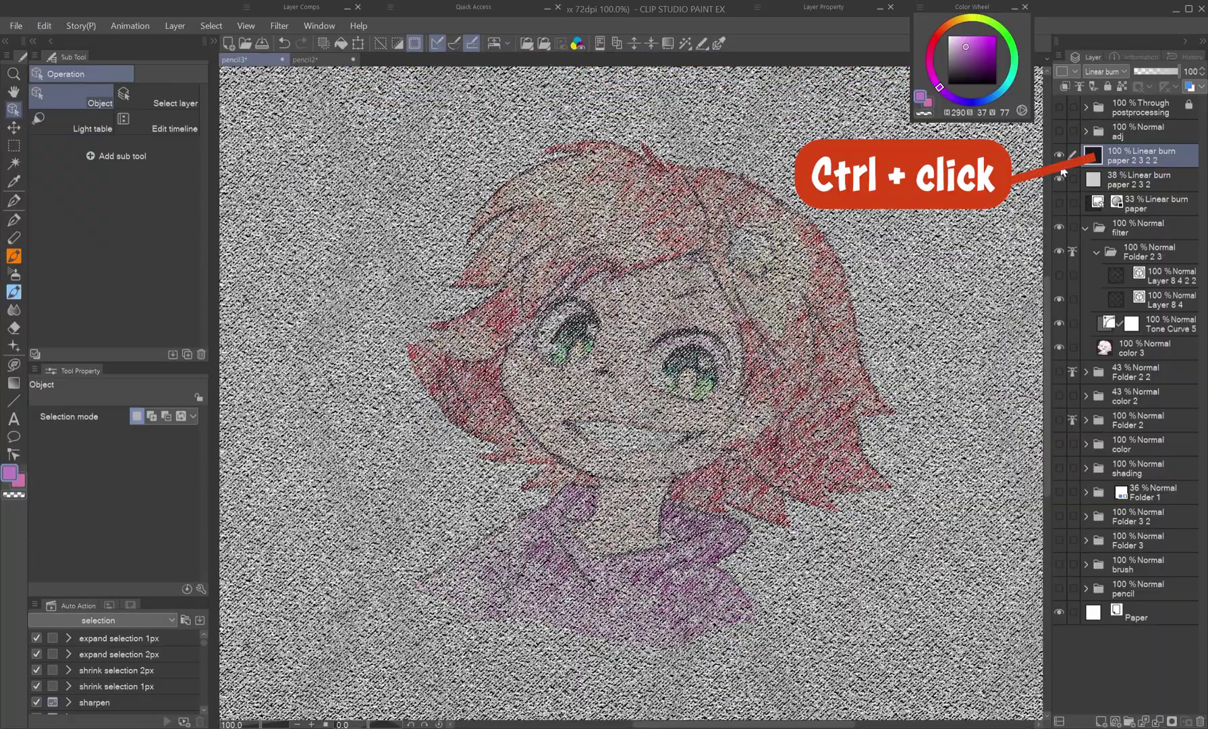
# Hide the paper 2 3 2 2 layer and mask the color 3 layer with the grain selection.
pyautogui.click(1059, 155)
pyautogui.click(1141, 349)
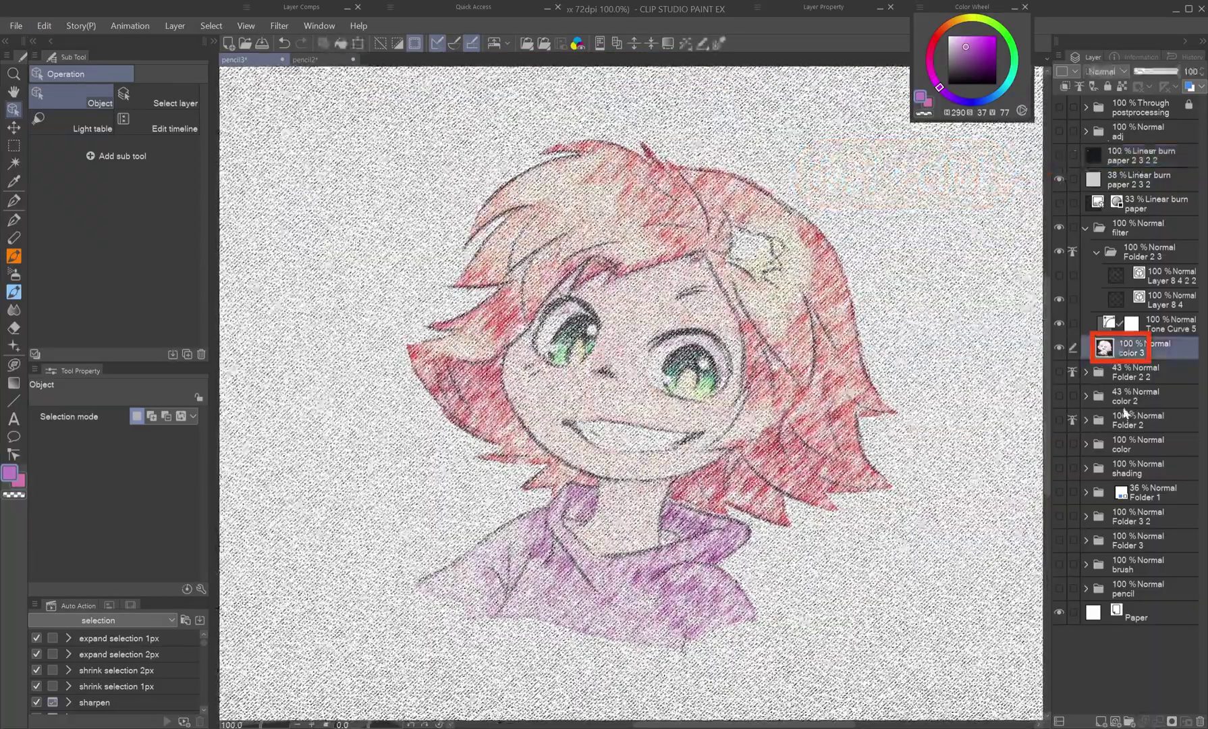
pyautogui.click(1171, 721)
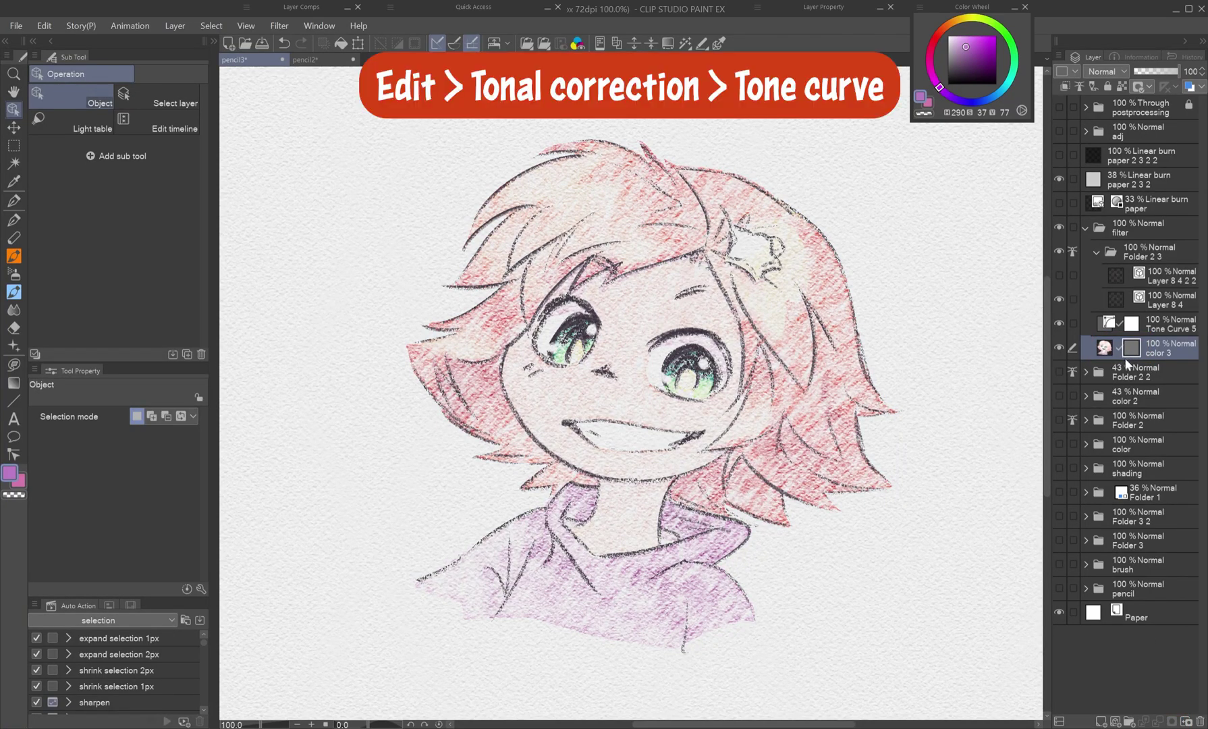
# Increase the contrast of the color 3 layer mask with a steep S-shaped Tone Curve.
pyautogui.hotkey('ctrl', 'm')
pyautogui.moveTo(1004, 643)
pyautogui.mouseDown()
pyautogui.moveTo(1033, 649)
pyautogui.moveTo(1060, 688)
pyautogui.mouseUp()
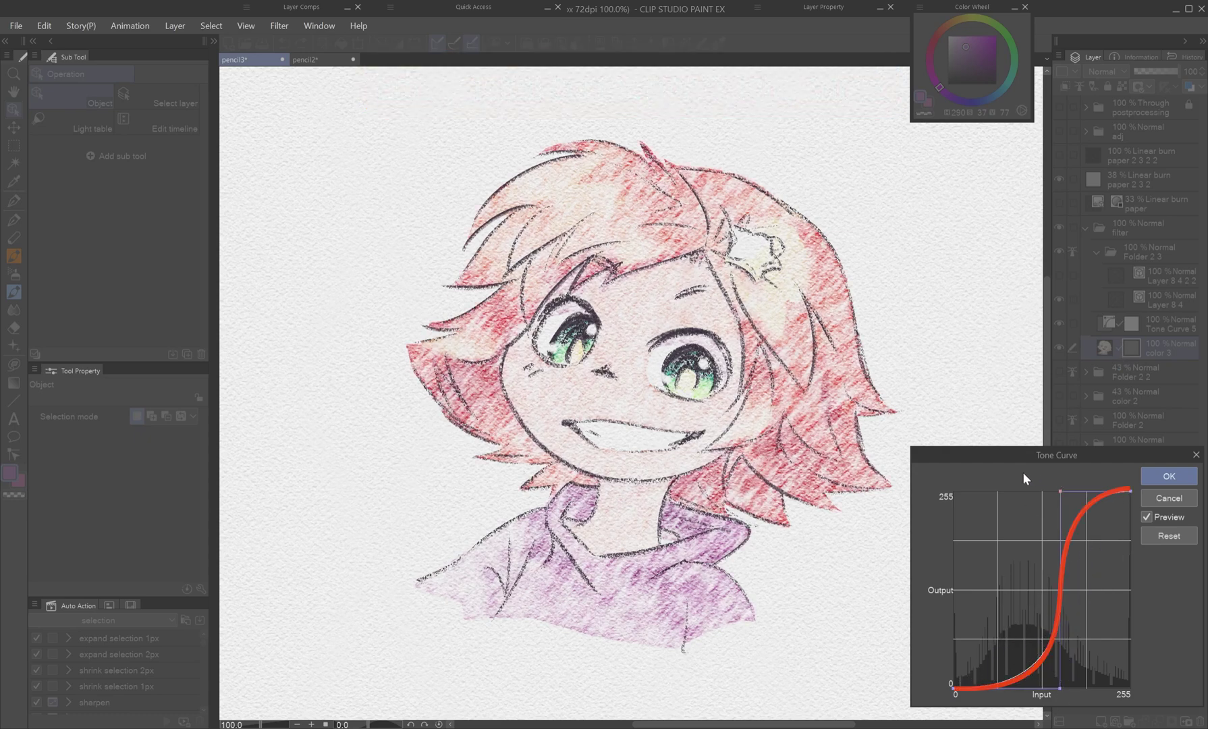
pyautogui.click(1174, 475)
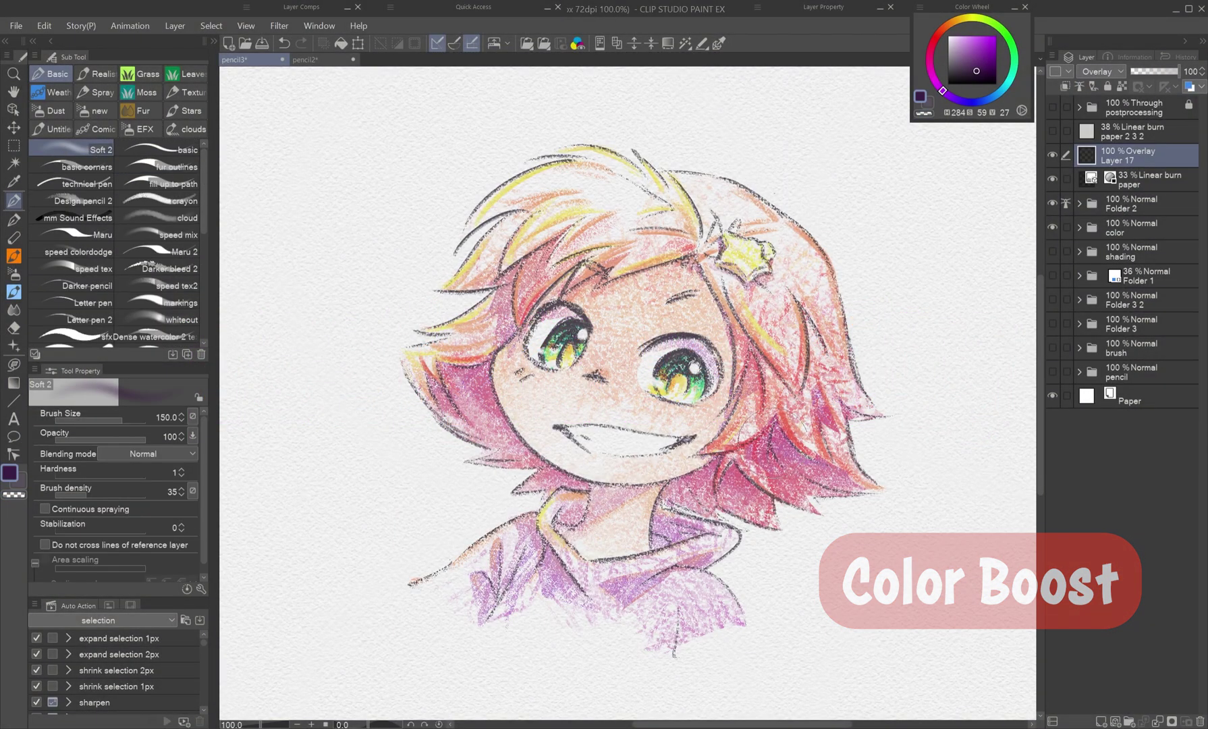
# Paint dark purple over the lower hair and hoodie on the Overlay Layer 17 using the Soft 2 brush at size 500.
pyautogui.press(']')
pyautogui.press(']')
pyautogui.press(']')
pyautogui.press(']')
pyautogui.press(']')
pyautogui.press(']')
pyautogui.moveTo(773, 442); pyautogui.dragTo(763, 595)
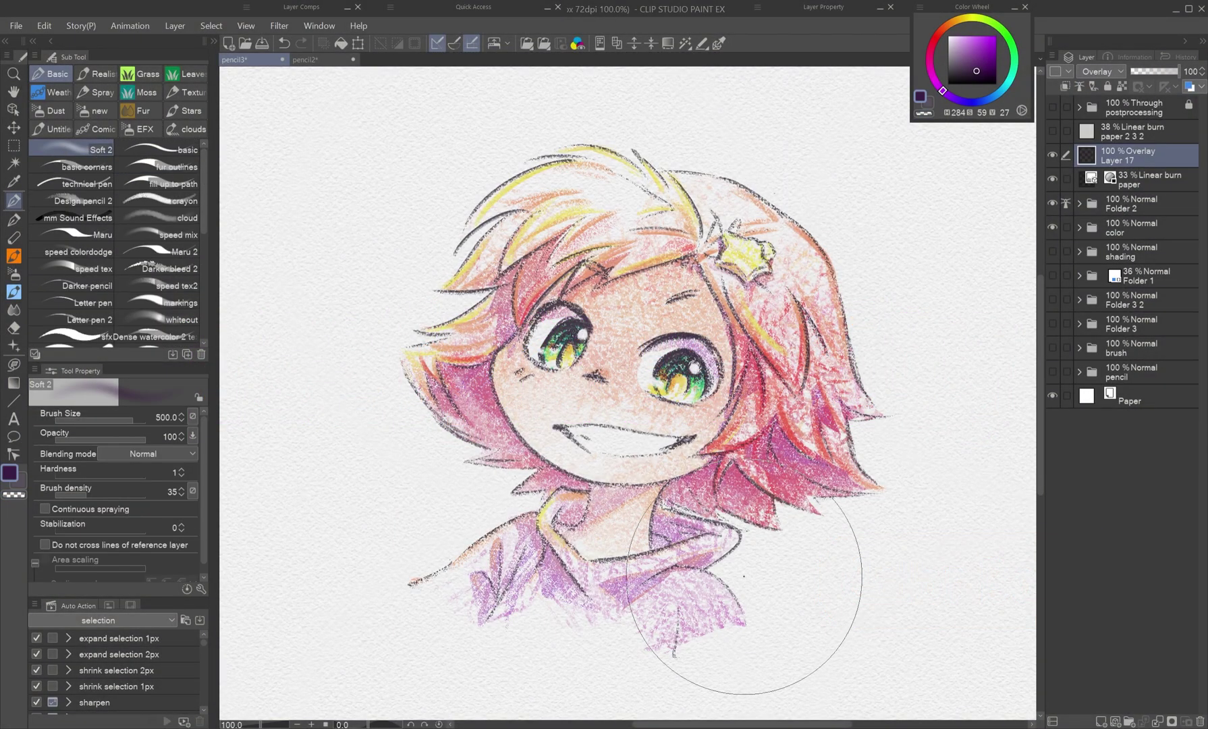
# Create a new layer above Layer 17 in Glow dodge mode and pick a yellow-orange drawing color.
pyautogui.hotkey('ctrl', 'shift', 'n')
pyautogui.click(1102, 71)
pyautogui.click(1108, 224)
pyautogui.press('x')
pyautogui.click(965, 36)
pyautogui.click(963, 19)
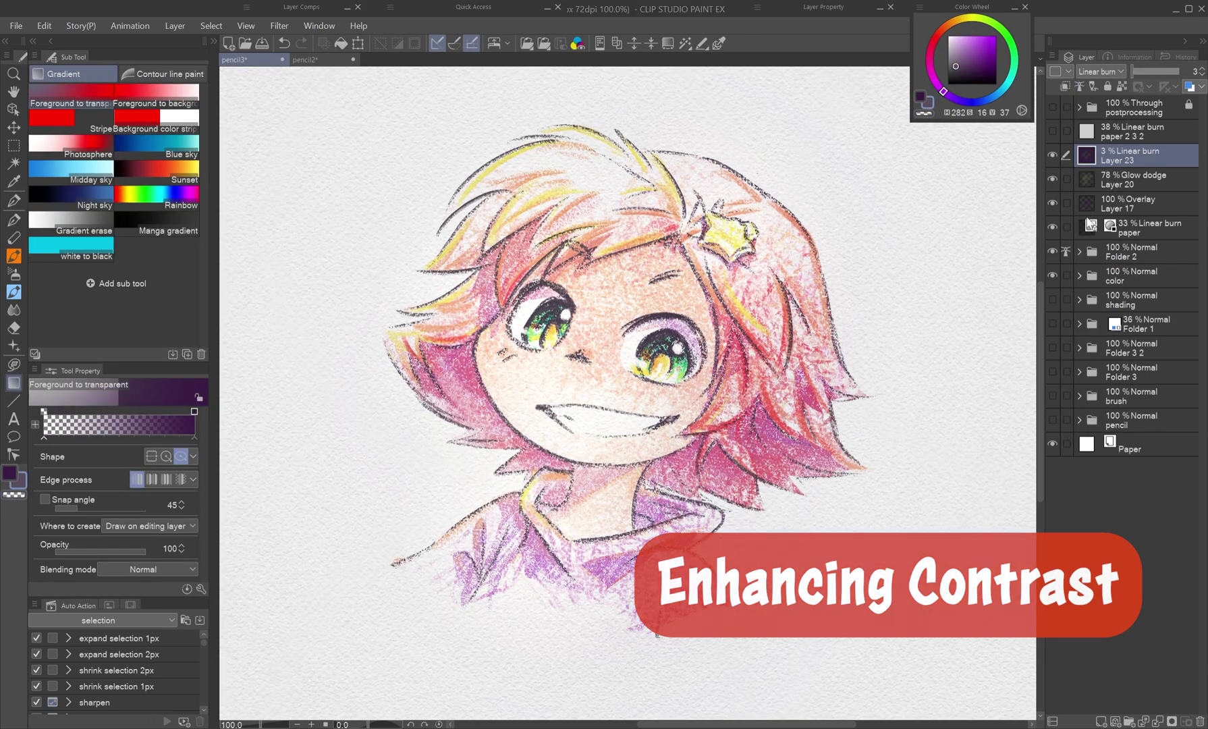
# Hide Layer 23 and add contrast with a slight S-shaped curve on a Tone Curve correction layer above it.
pyautogui.press('h')
pyautogui.click(1052, 156)
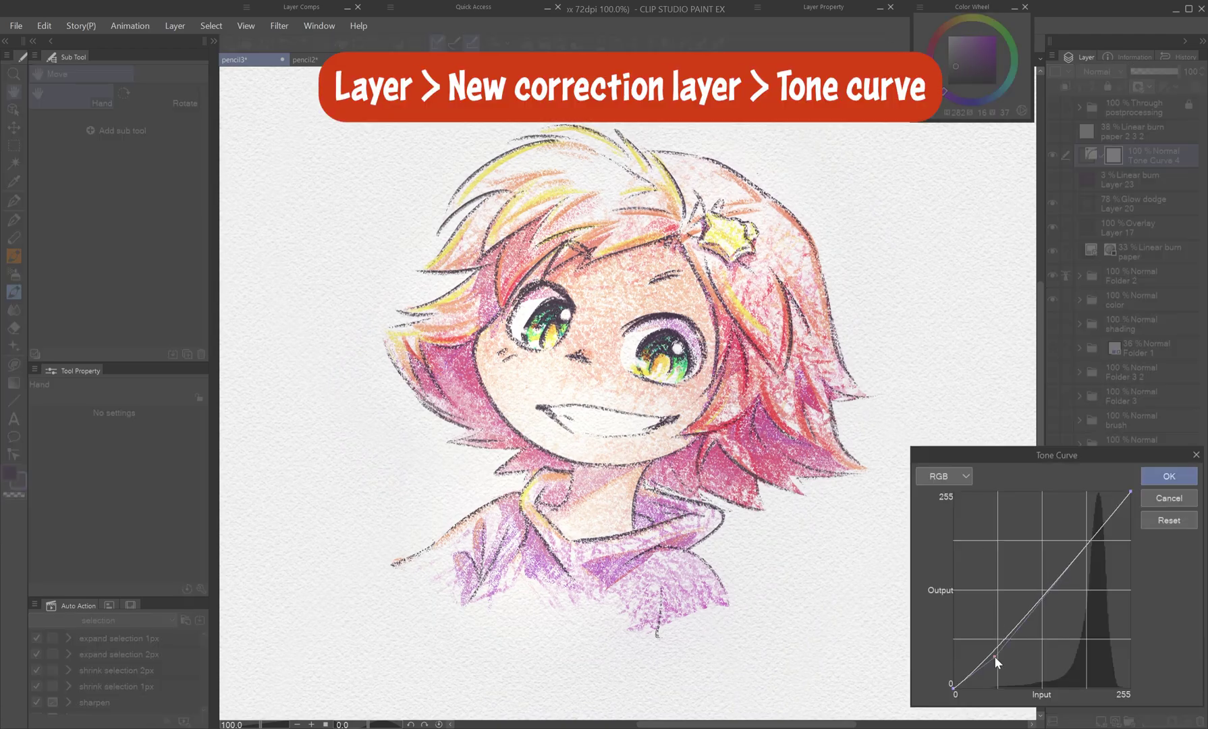
pyautogui.moveTo(1094, 532); pyautogui.dragTo(1096, 521)
pyautogui.click(1175, 480)
# Duplicate the color and Folder 2 pencilwork folders above the originals and set the copies to 43% opacity.
pyautogui.click(1115, 306)
pyautogui.keyDown('shift'); pyautogui.click(1114, 275); pyautogui.keyUp('shift')
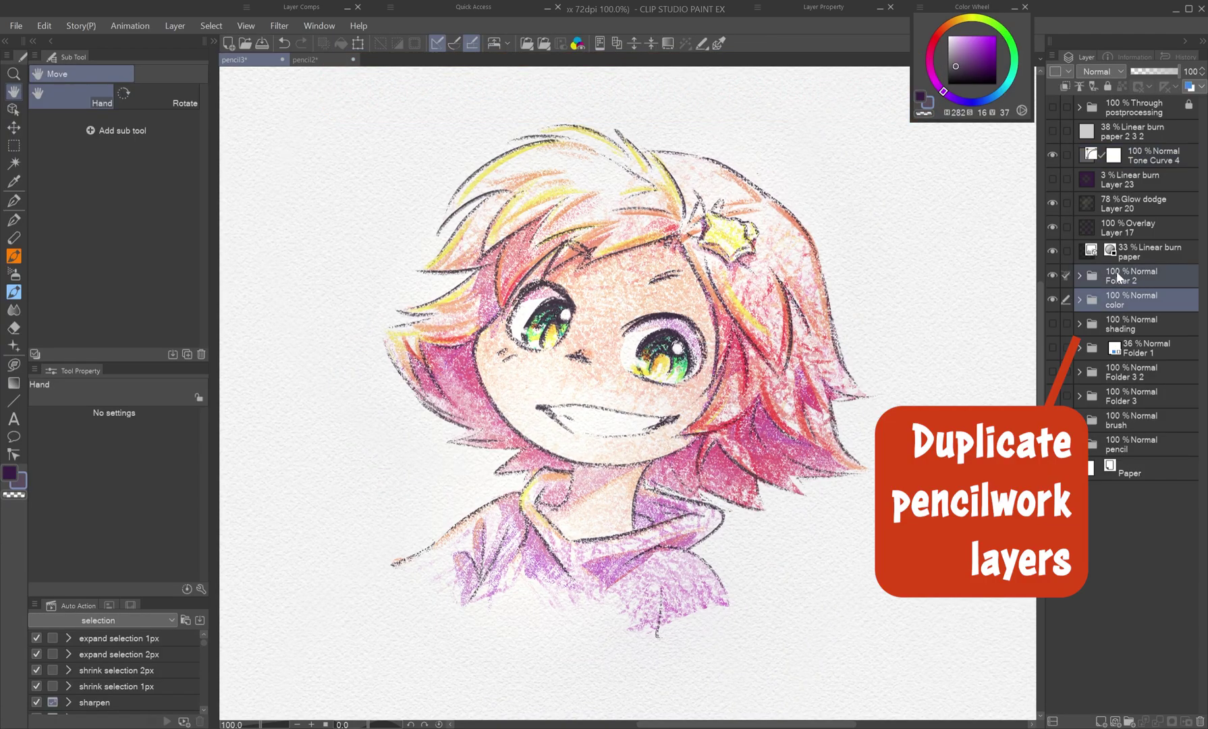
pyautogui.moveTo(1114, 274); pyautogui.dragTo(1113, 261)
pyautogui.moveTo(1174, 70); pyautogui.dragTo(1148, 71)
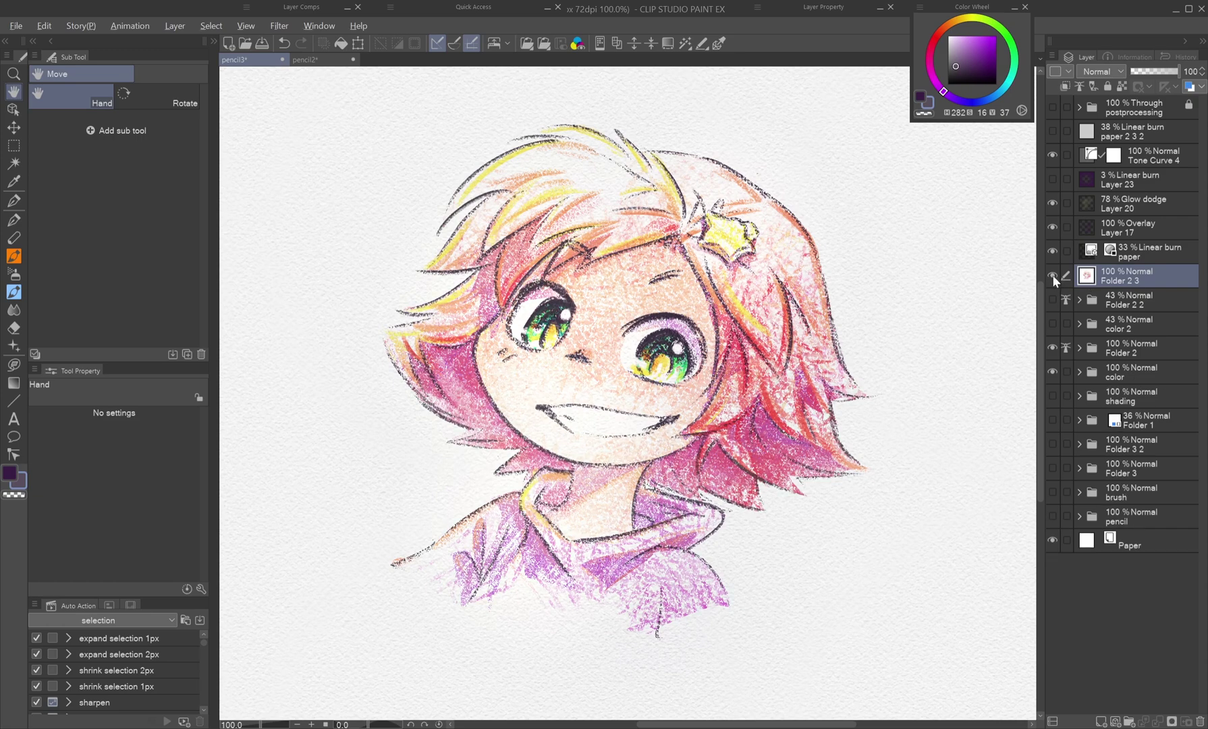
# Duplicate the merged Folder 2 3 layer, set the copy to Exclusion, invert its colors and lower its opacity to 39%.
pyautogui.keyDown('alt'); pyautogui.click(1052, 276); pyautogui.keyUp('alt')
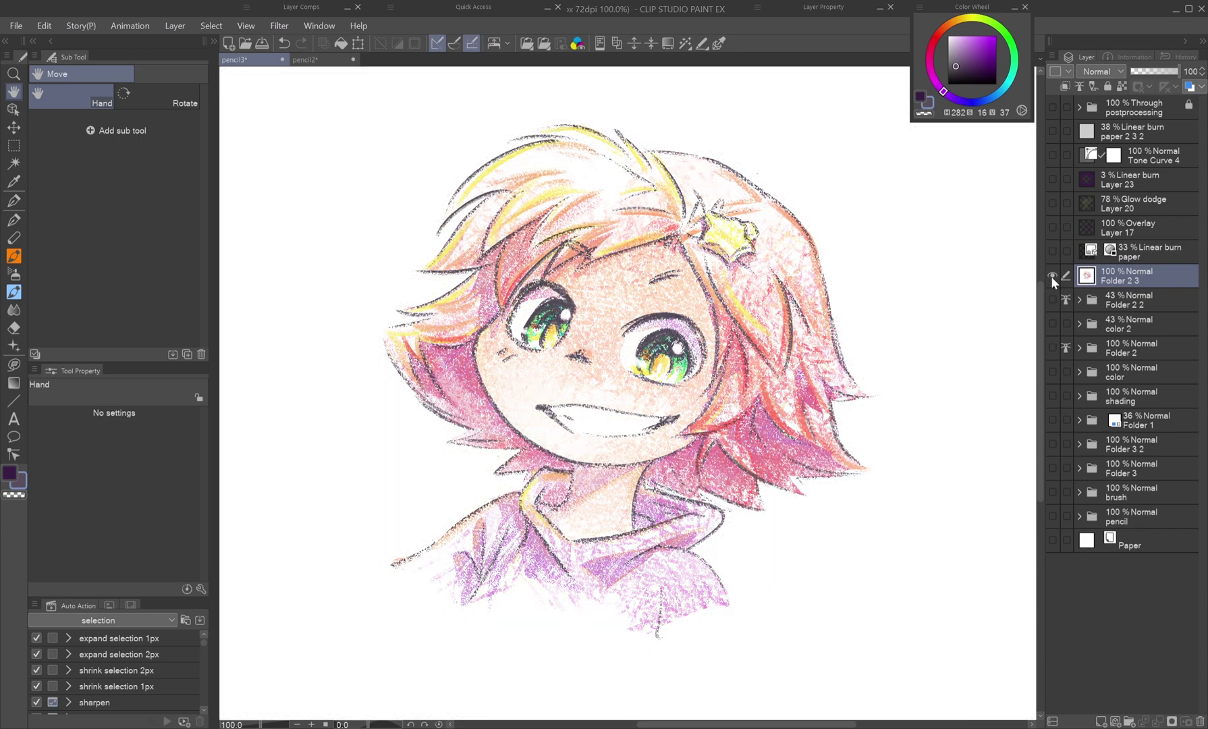
pyautogui.keyDown('alt'); pyautogui.click(1052, 276); pyautogui.keyUp('alt')
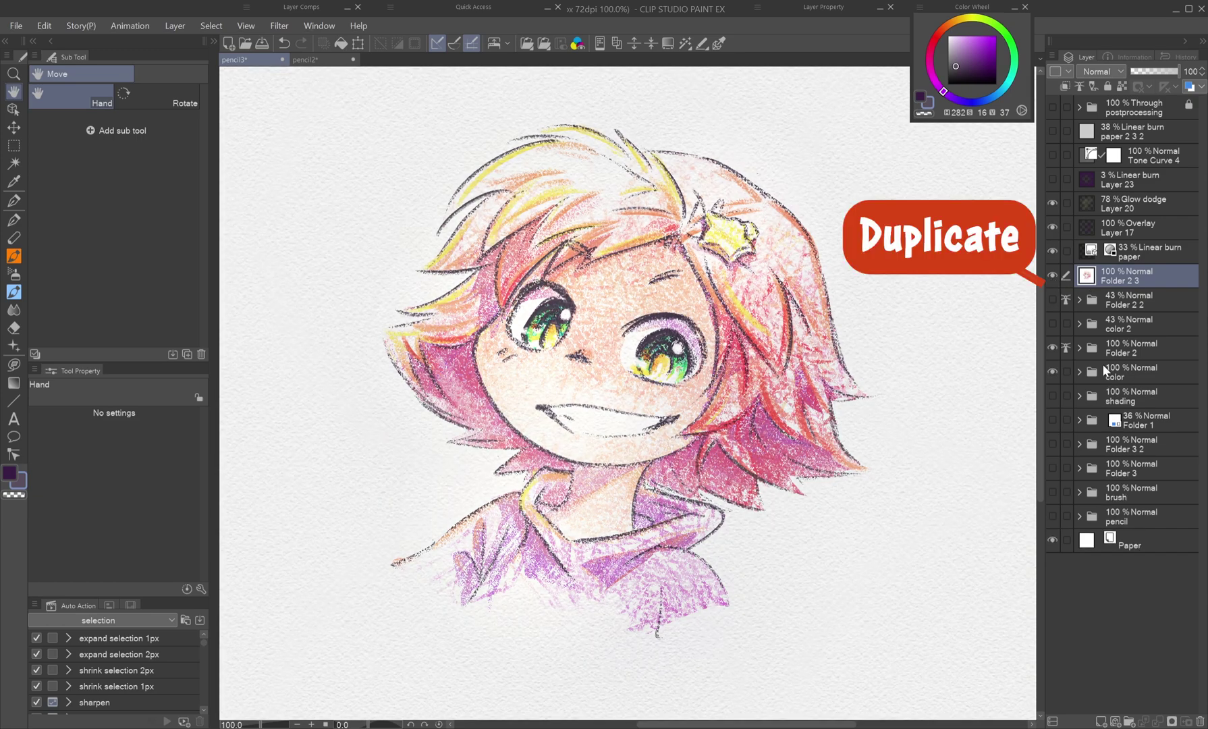
pyautogui.hotkey('ctrl', 'v')
pyautogui.click(1100, 71)
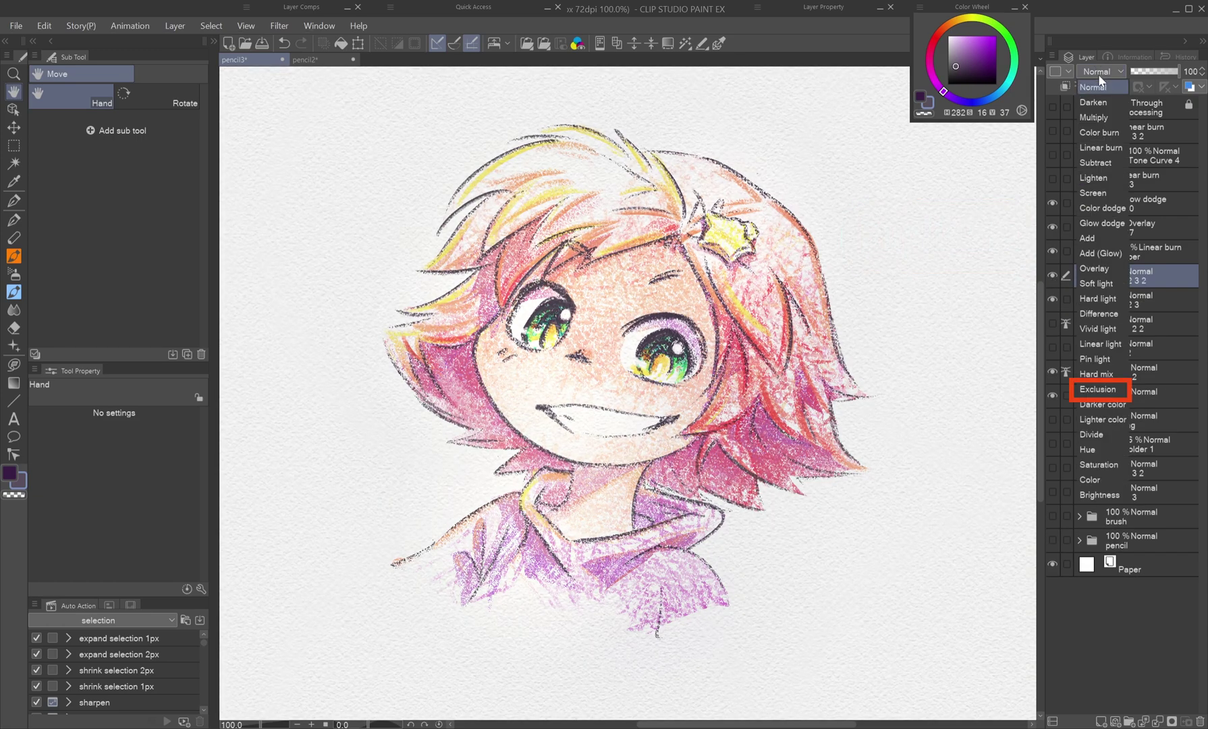
pyautogui.click(1098, 390)
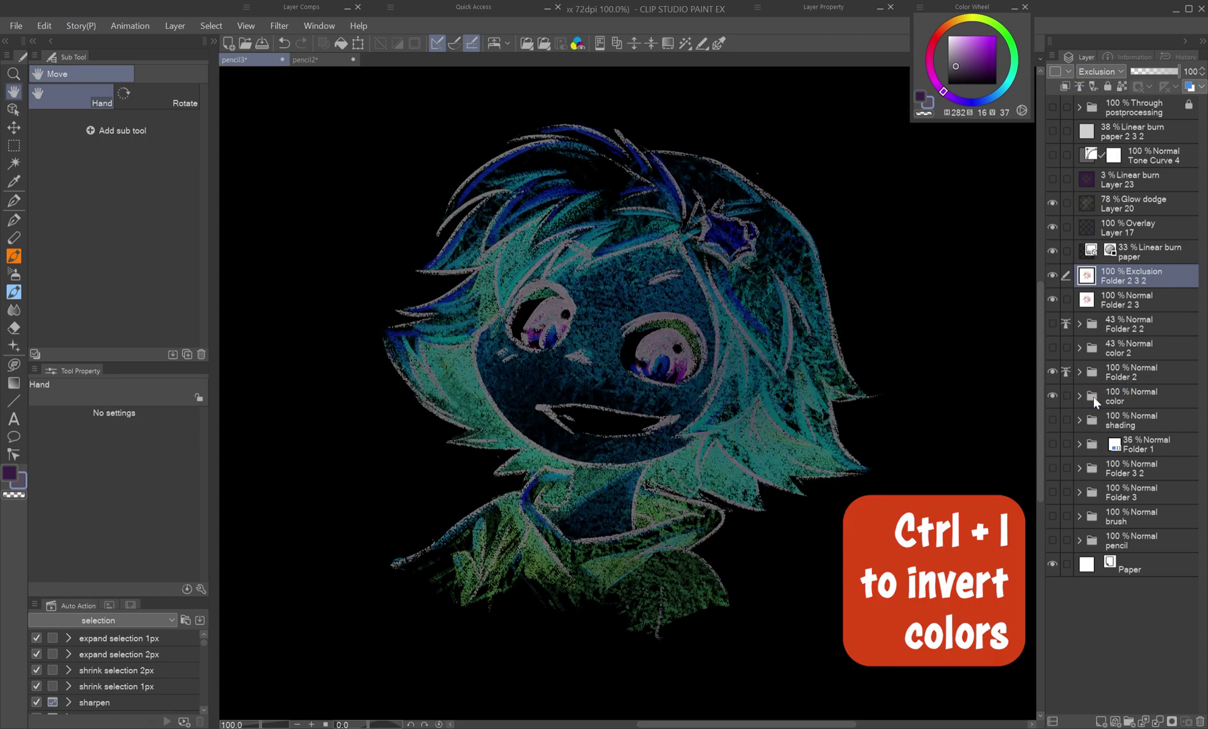
pyautogui.hotkey('ctrl', 'i')
pyautogui.click(1149, 71)
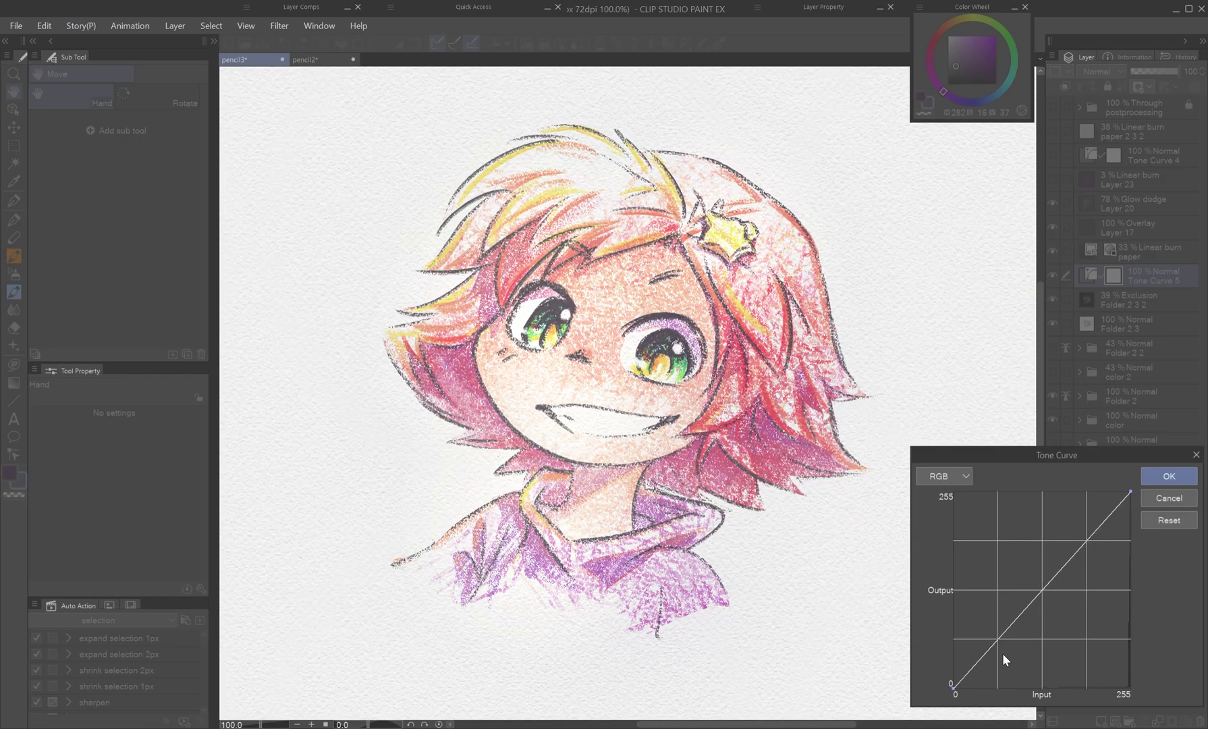
# Deepen the dark tones with a Tone Curve correction layer above the Exclusion layer.
pyautogui.moveTo(1002, 654); pyautogui.dragTo(999, 665)
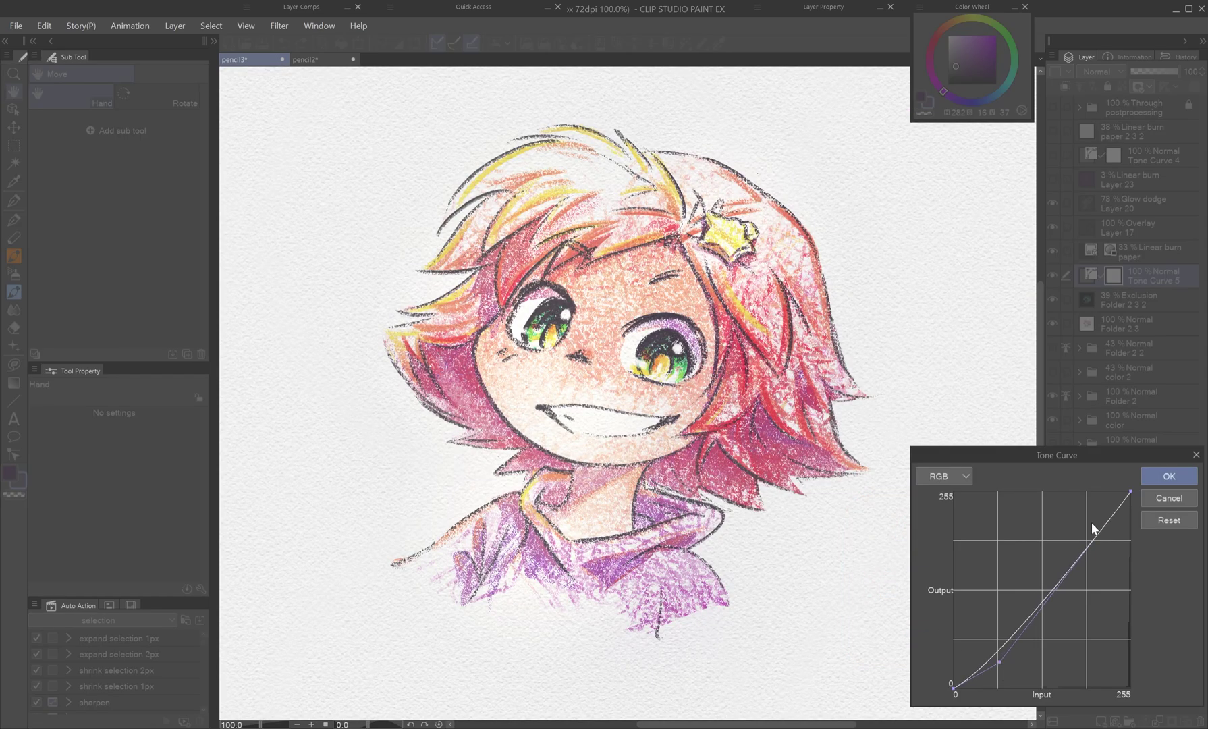
pyautogui.click(1169, 476)
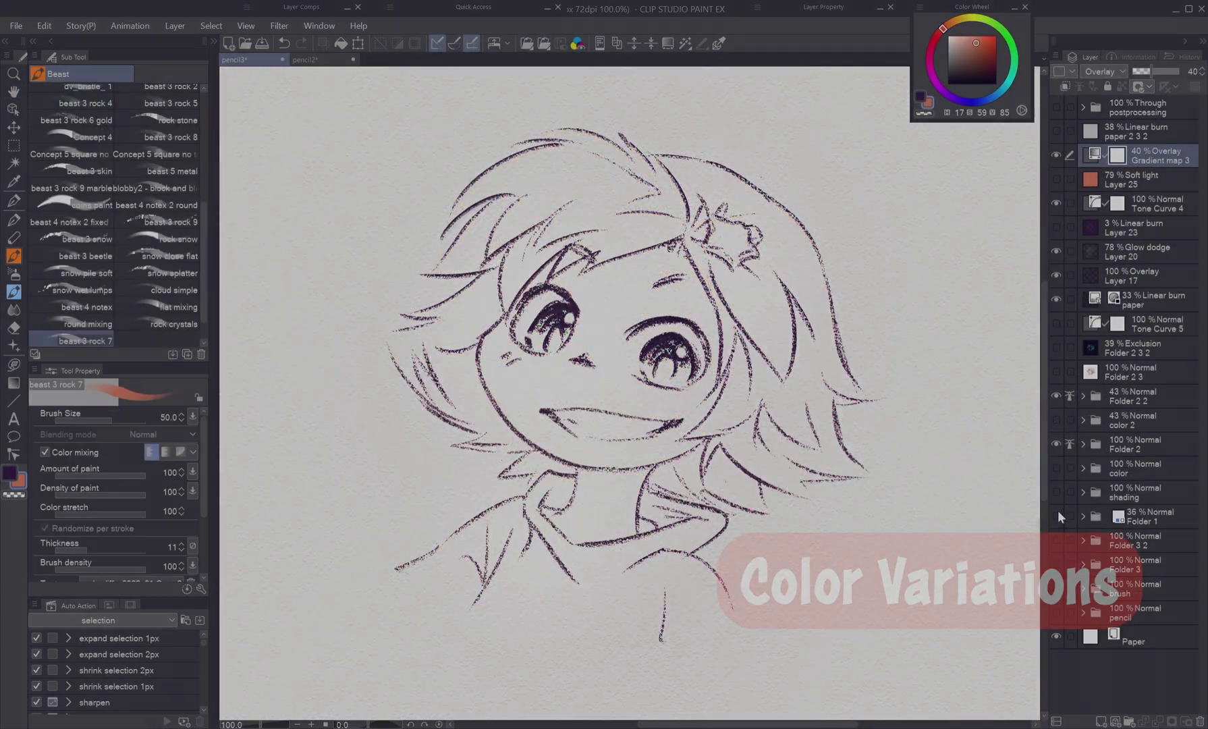
# Show the shading folder and set the Gradient map 3 layer to 55% opacity, comparing the drawing with and without it.
pyautogui.click(1056, 493)
pyautogui.click(1170, 71)
pyautogui.click(1056, 155)
pyautogui.click(1056, 155)
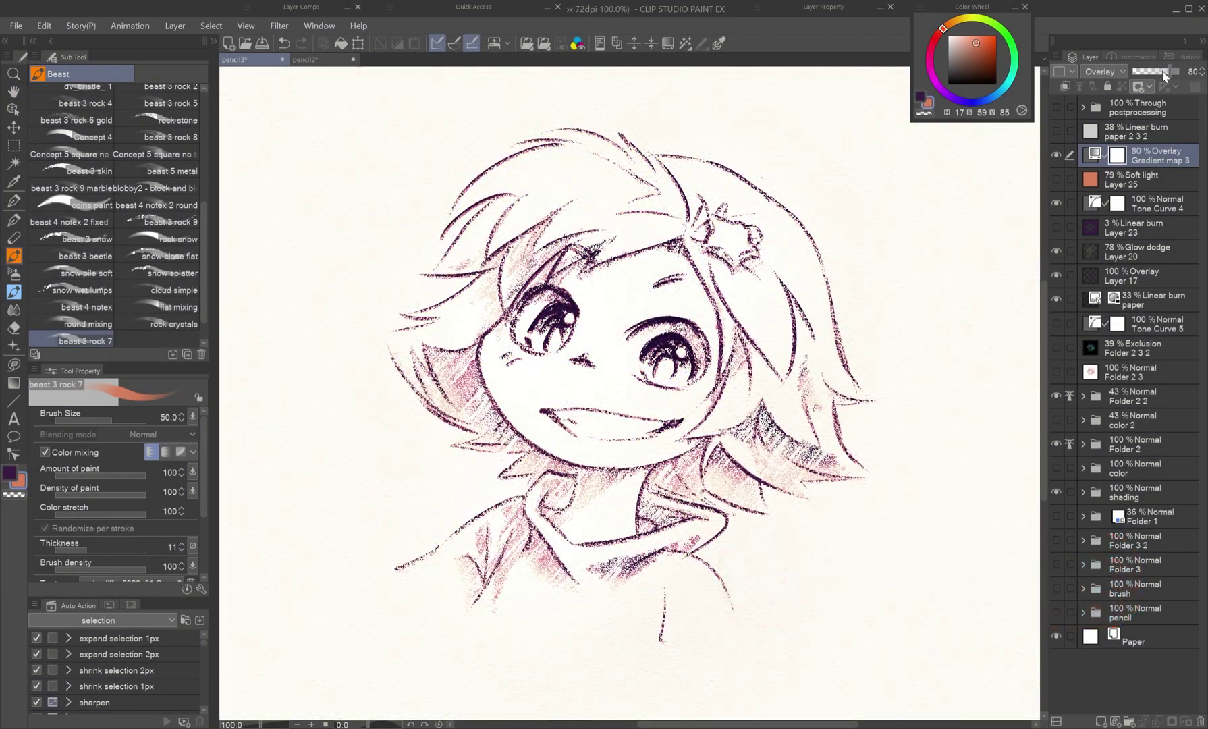
pyautogui.click(1055, 159)
pyautogui.click(1054, 161)
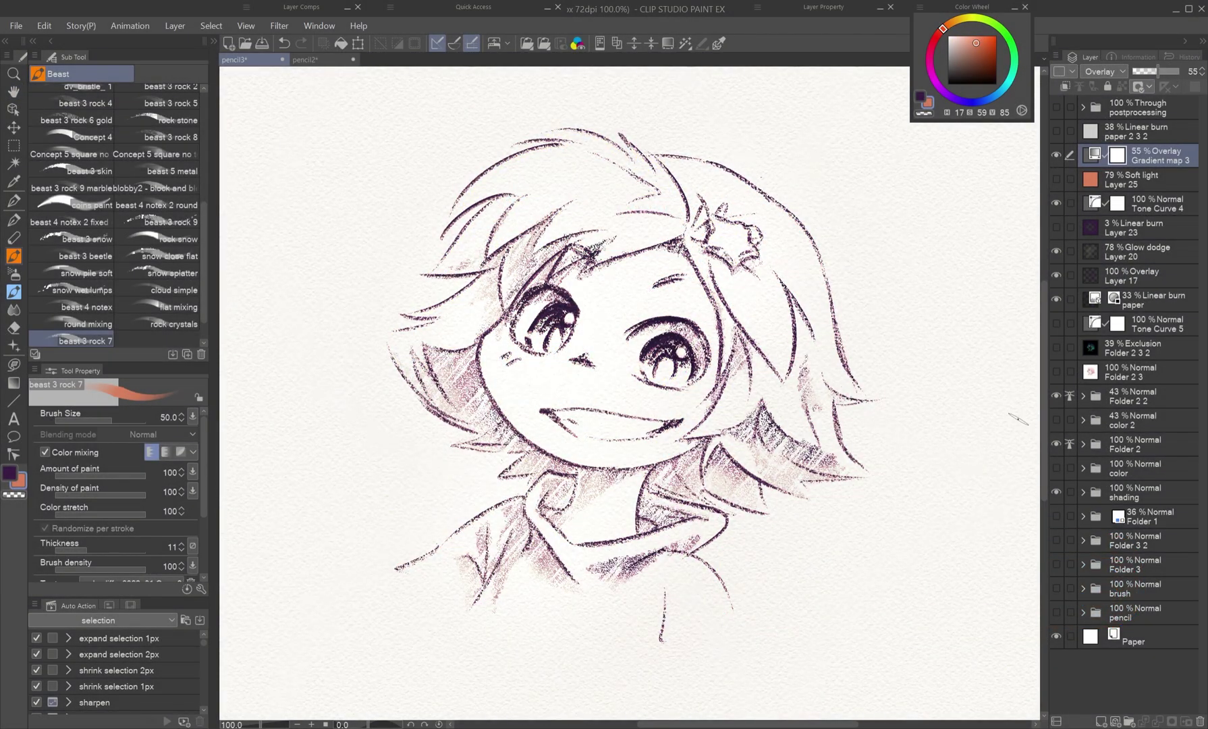
# Set the Color balance layer's highlights to 18, 0, -6 and its shadows to 19, -13, -17.
pyautogui.click(972, 563)
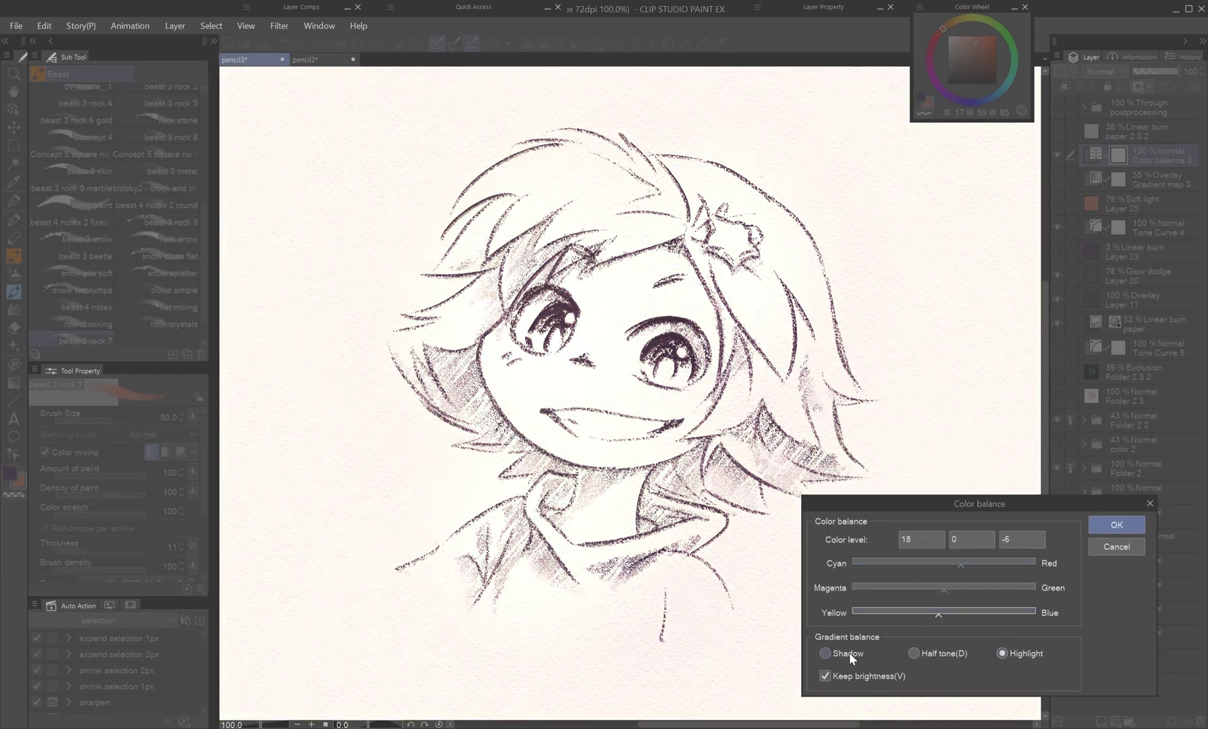
pyautogui.click(850, 651)
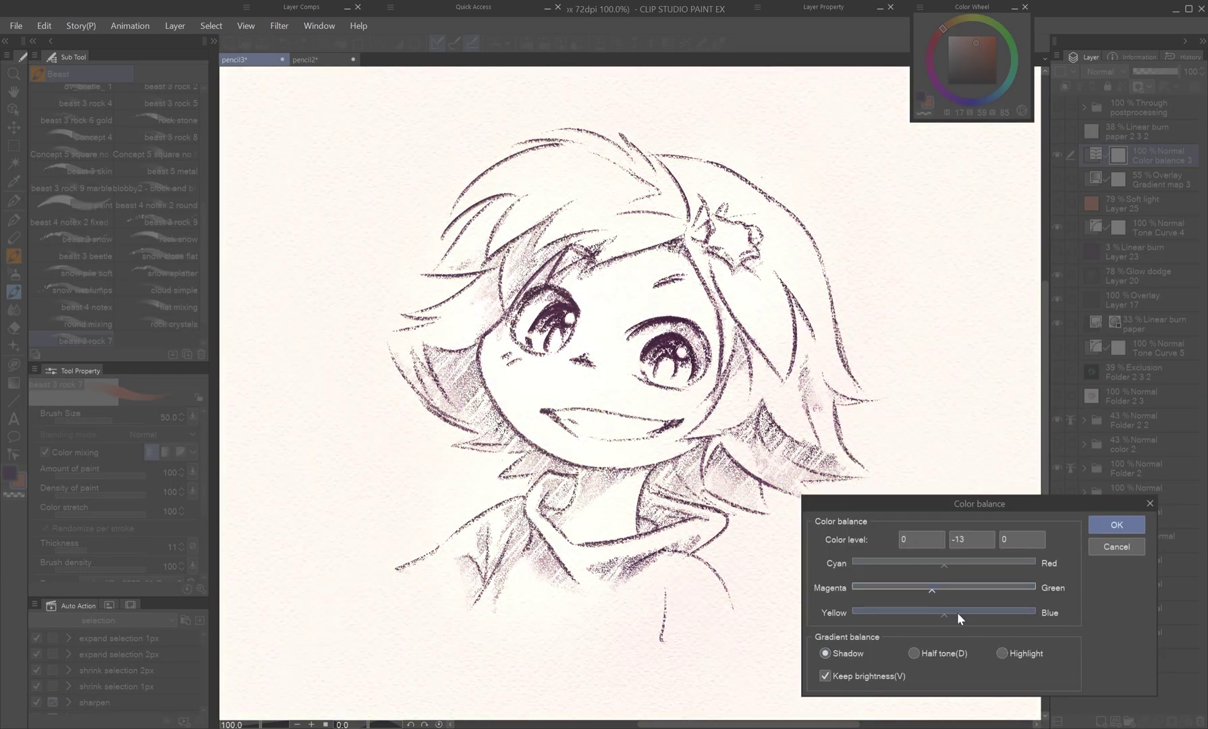
pyautogui.click(948, 615)
pyautogui.click(961, 565)
pyautogui.click(928, 613)
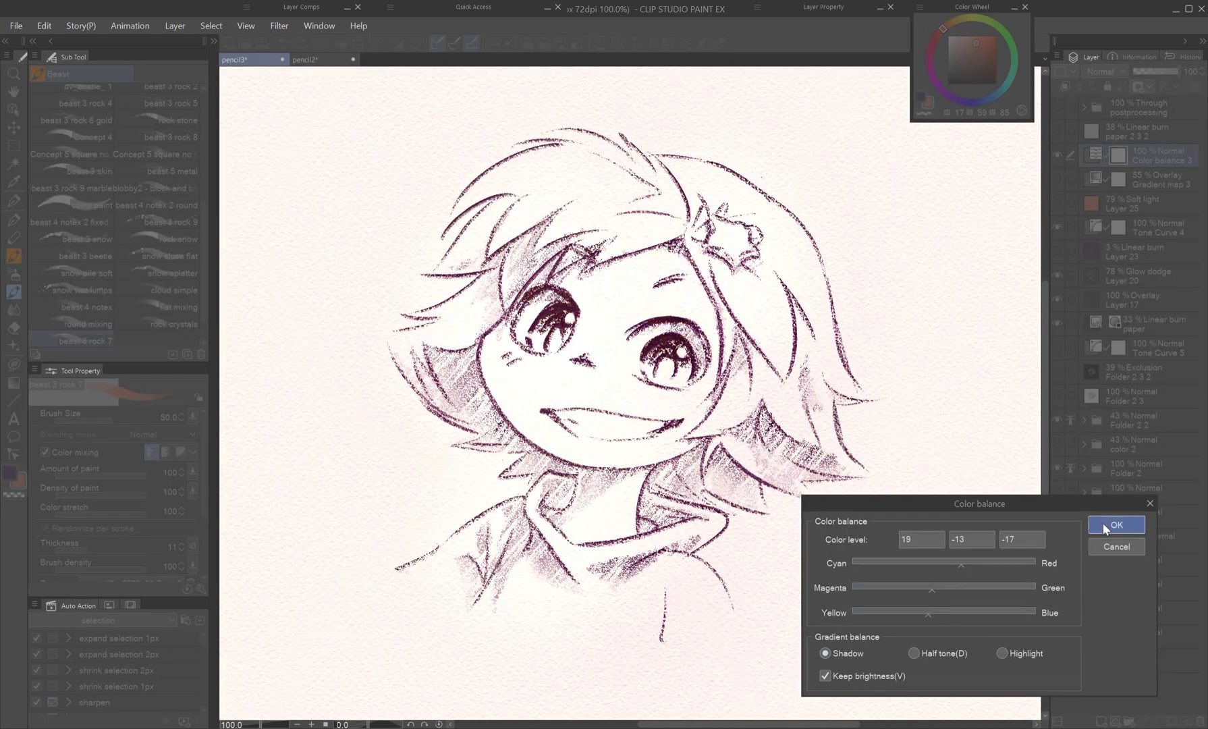
pyautogui.click(1105, 526)
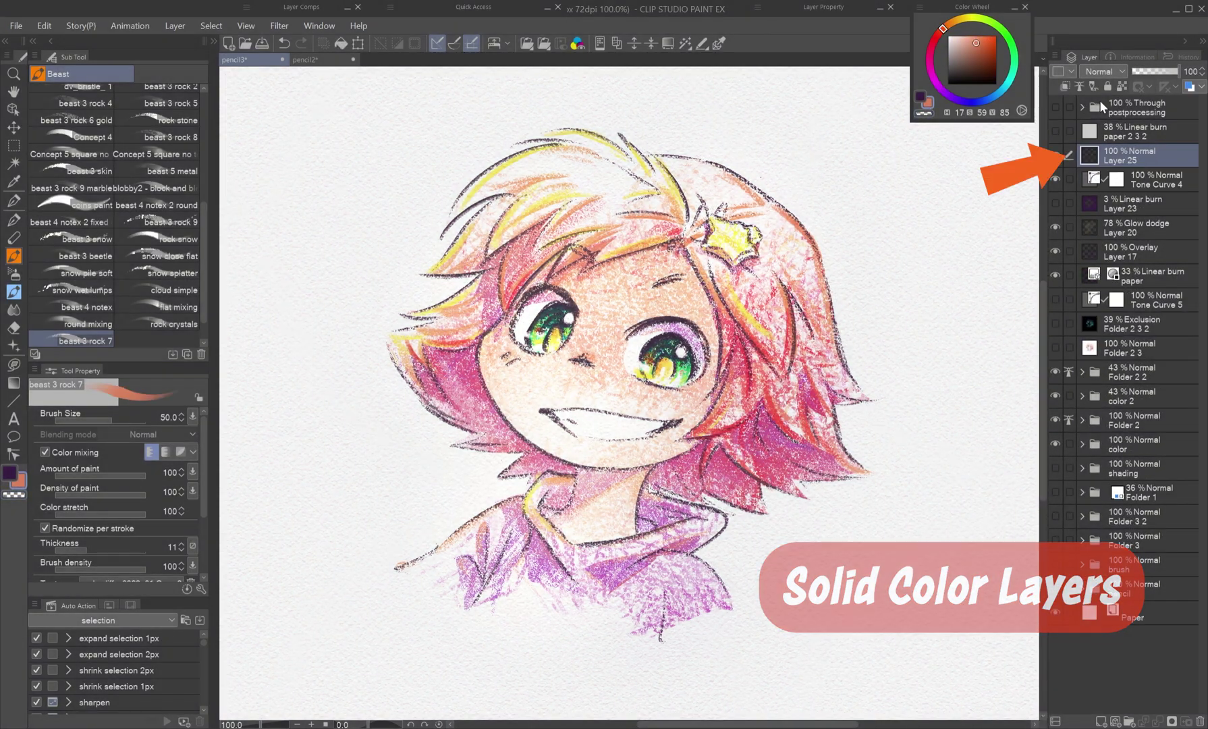
# Fill Layer 25 with solid orange, blend it as Soft light at 79% opacity and compare the drawing without it.
pyautogui.hotkey('alt', 'BackSpace')
pyautogui.click(1103, 71)
pyautogui.click(1100, 283)
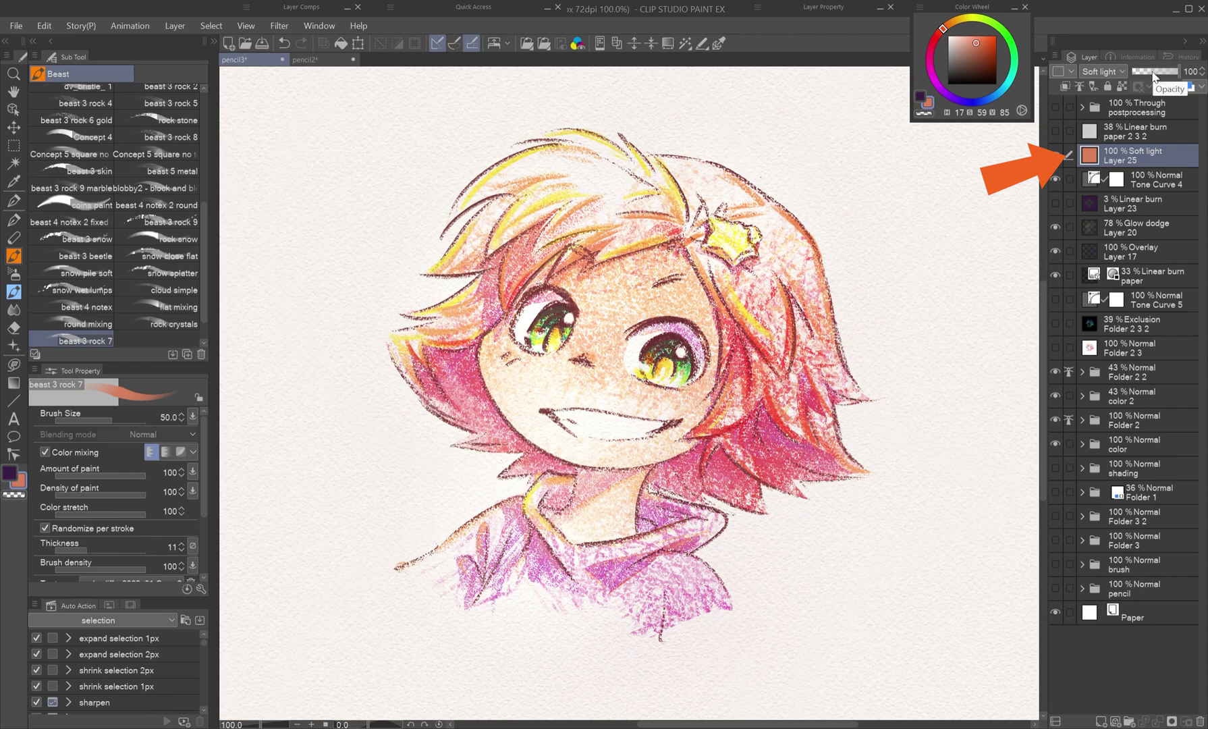
pyautogui.click(1175, 72)
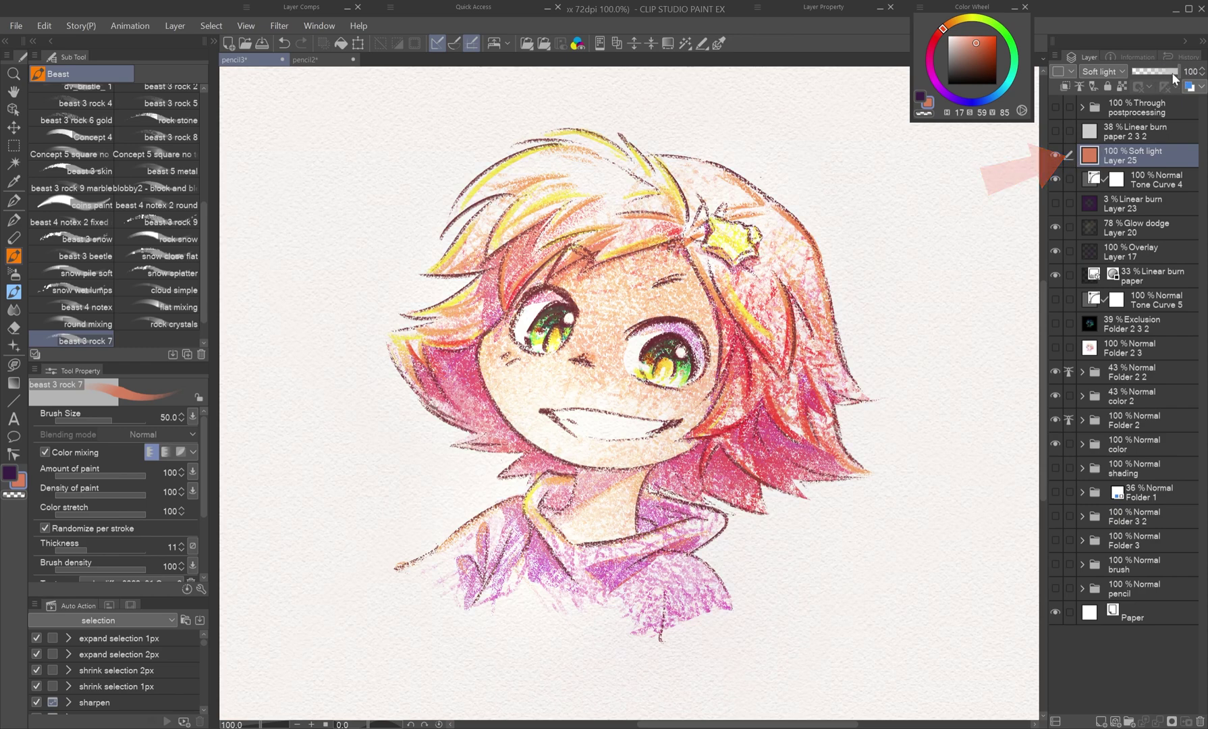
pyautogui.click(1056, 154)
pyautogui.click(1057, 154)
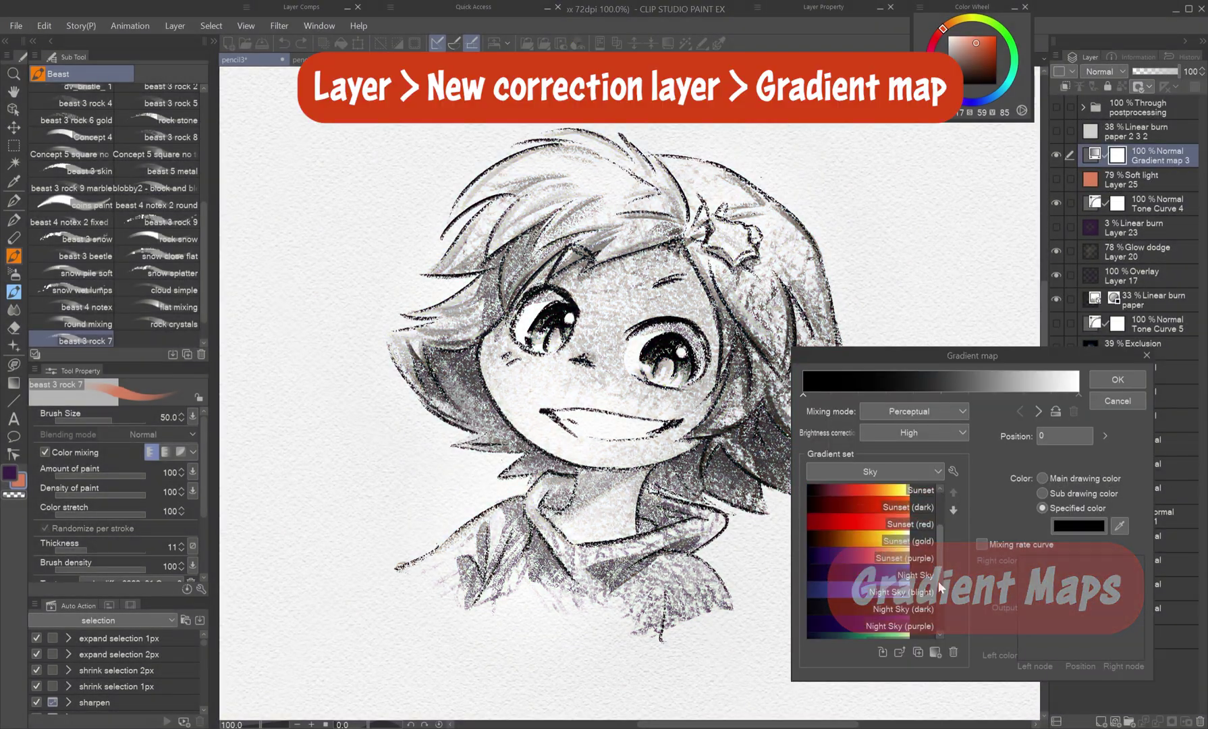
# Apply the Sunset (purple) gradient from the Sky set to the Gradient map correction layer.
pyautogui.scroll(-1, 938, 587)
pyautogui.click(886, 546)
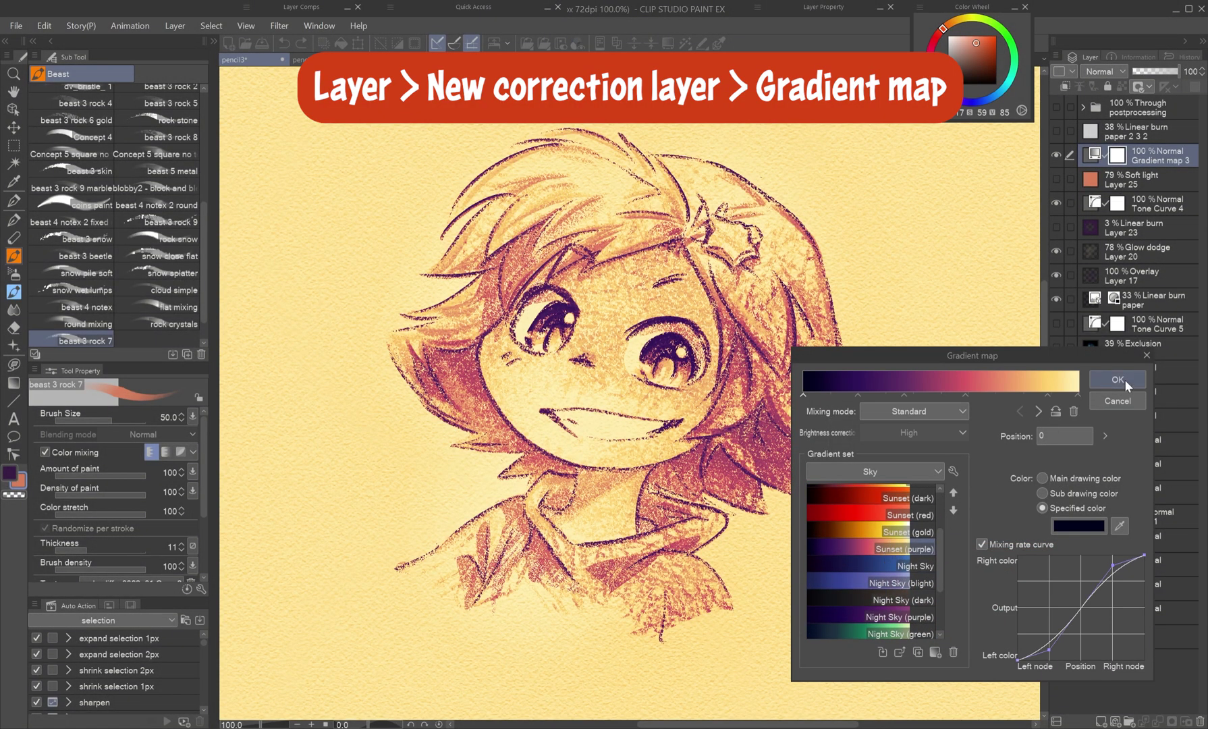
pyautogui.click(1117, 379)
# Try Soft light on Gradient map 3, settle on Overlay blending and lower its opacity to about 40%.
pyautogui.click(1102, 71)
pyautogui.click(1109, 283)
pyautogui.click(1106, 71)
pyautogui.click(1100, 268)
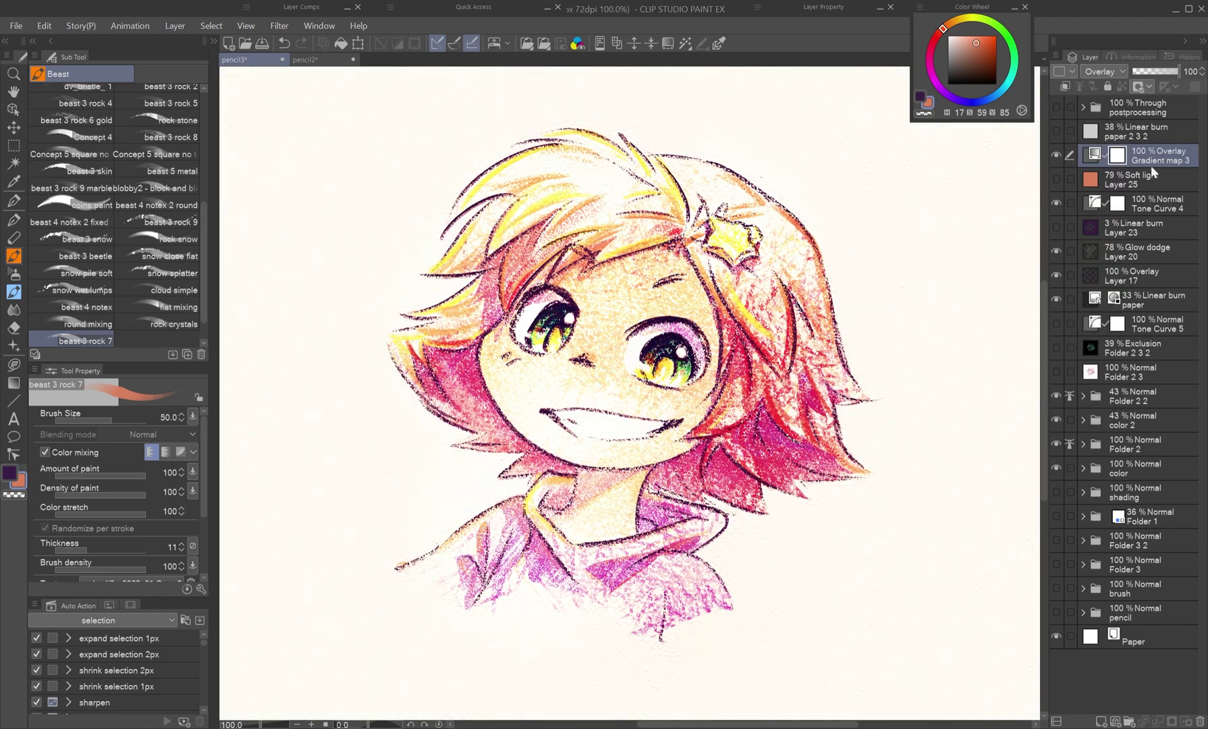
pyautogui.click(1156, 72)
pyautogui.moveTo(1156, 73); pyautogui.dragTo(1153, 76)
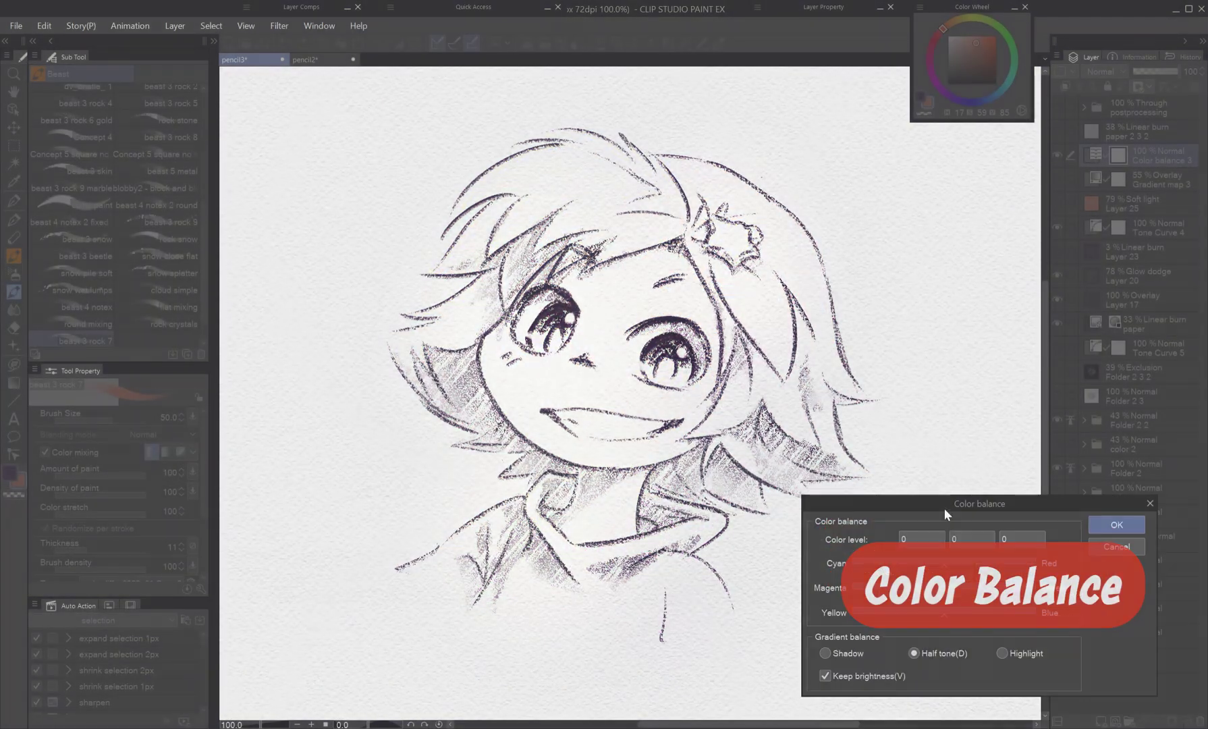
# Warm the highlights of the Color balance 3 correction layer and set its shadows to 26, -13, 10.
pyautogui.click(1002, 653)
pyautogui.moveTo(945, 616)
pyautogui.mouseDown()
pyautogui.moveTo(917, 617)
pyautogui.moveTo(937, 614)
pyautogui.mouseUp()
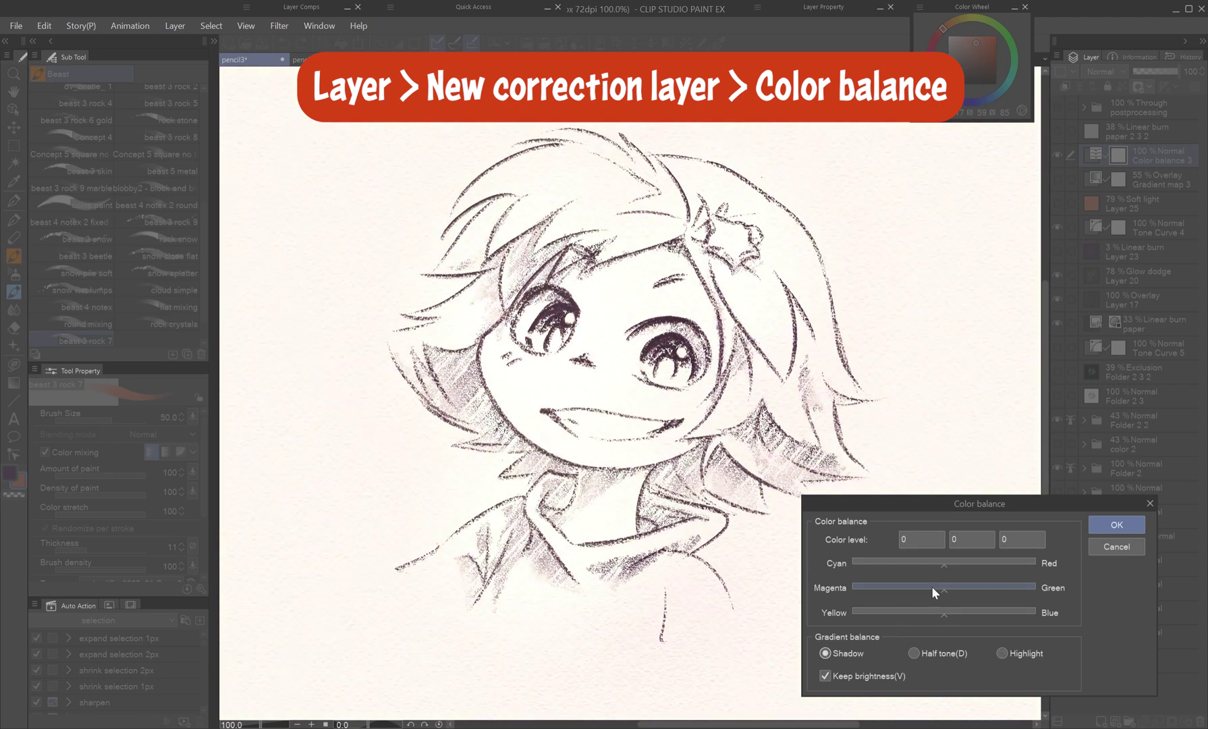
pyautogui.click(932, 587)
pyautogui.click(953, 613)
pyautogui.click(967, 563)
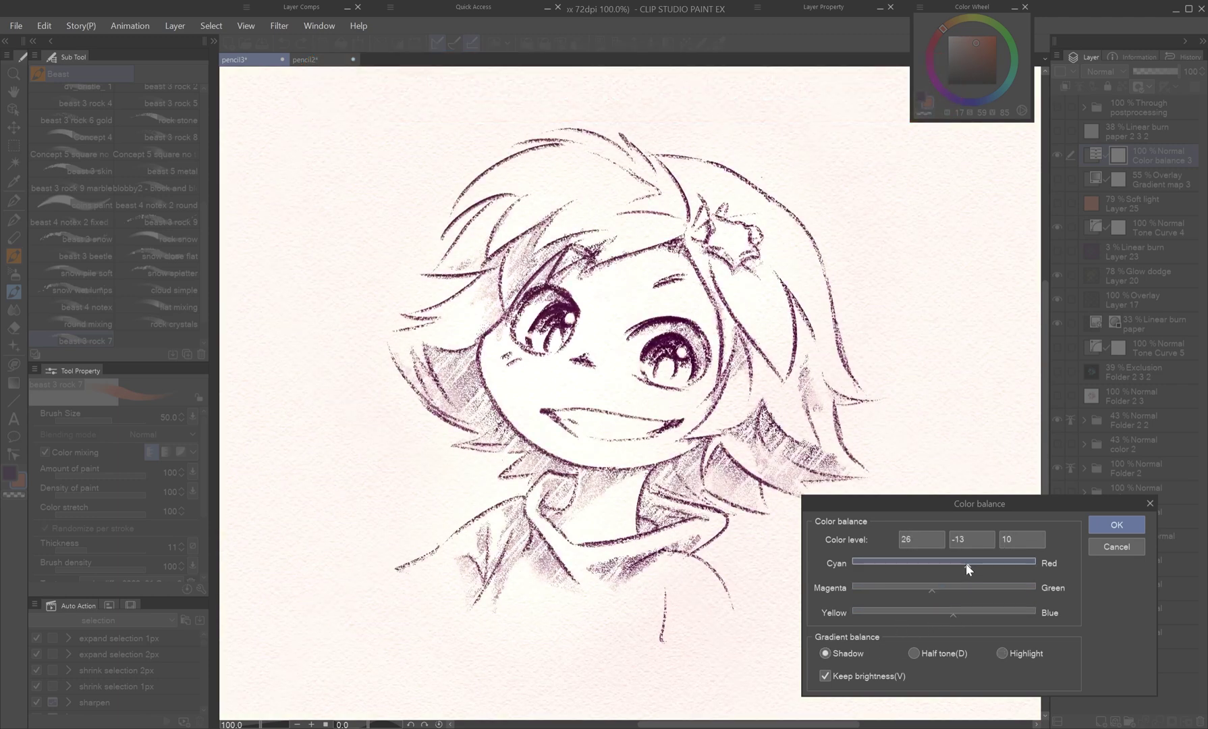
pyautogui.click(1117, 524)
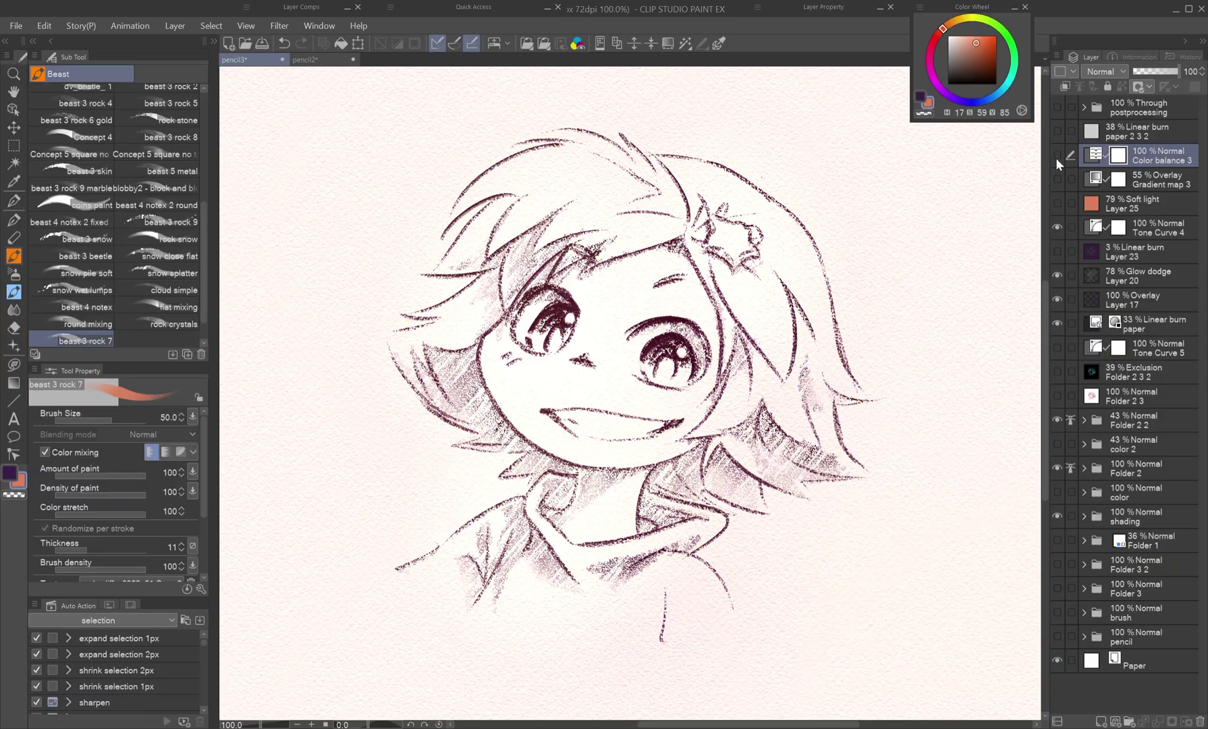
# Show the color and color 2 folders instead of shading, and compare the drawing with and without Color balance 3.
pyautogui.click(1057, 444)
pyautogui.click(1058, 492)
pyautogui.click(1057, 516)
pyautogui.click(1058, 156)
pyautogui.click(1056, 153)
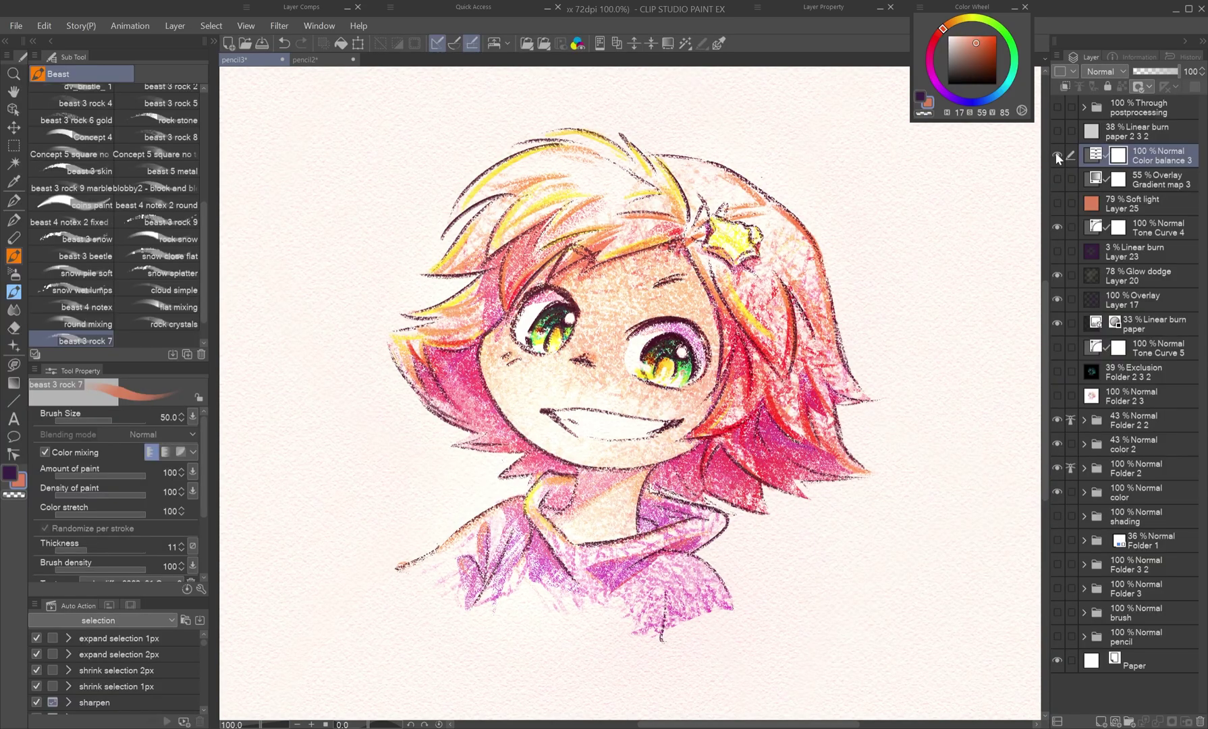
pyautogui.click(1055, 154)
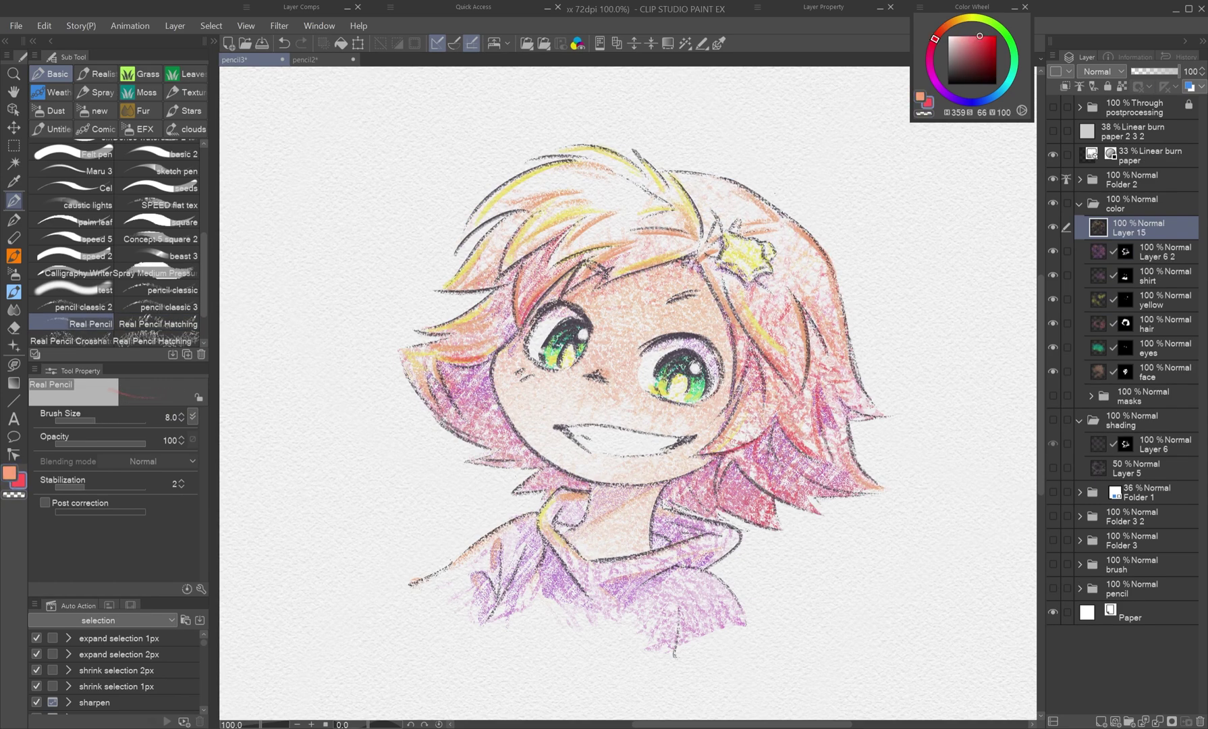
# Rework the hair and neck shadows on Layer 6 2 with Real Pencil at size 30, alternating transparent and warm colors.
pyautogui.click(1091, 259)
pyautogui.press('c')
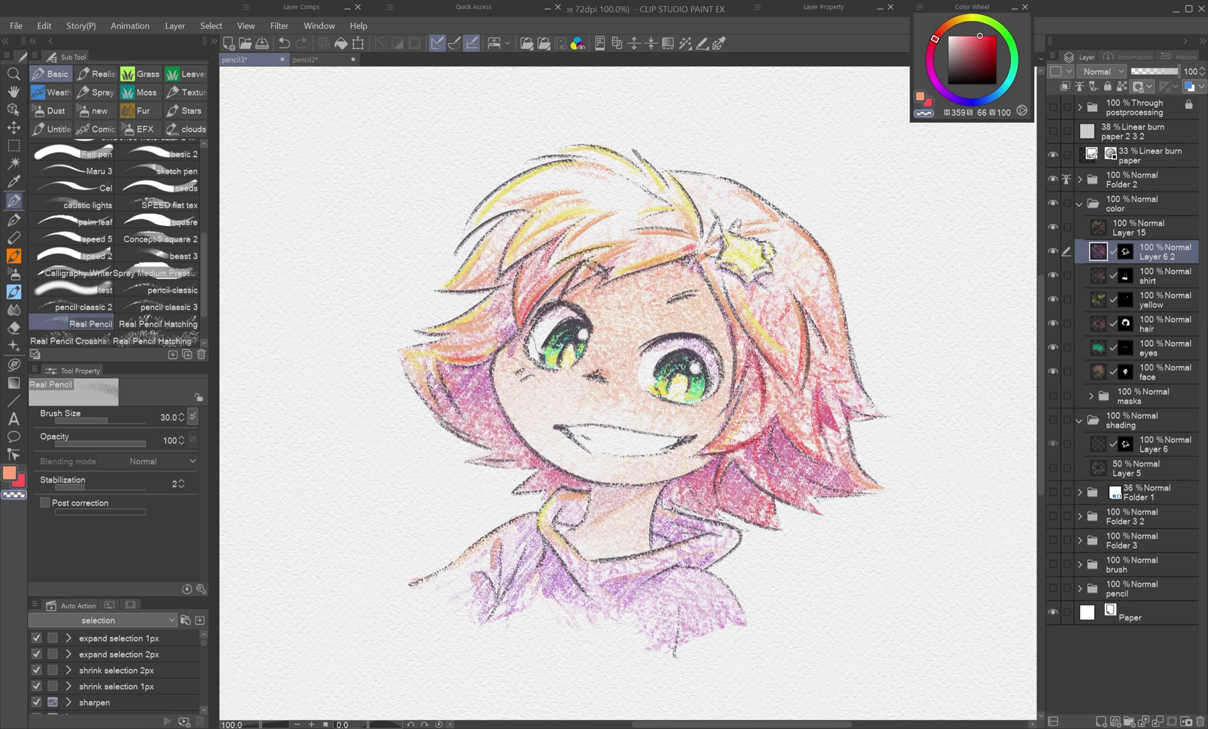
pyautogui.moveTo(465, 415); pyautogui.dragTo(442, 466)
pyautogui.moveTo(627, 493); pyautogui.dragTo(570, 526)
pyautogui.press('x')
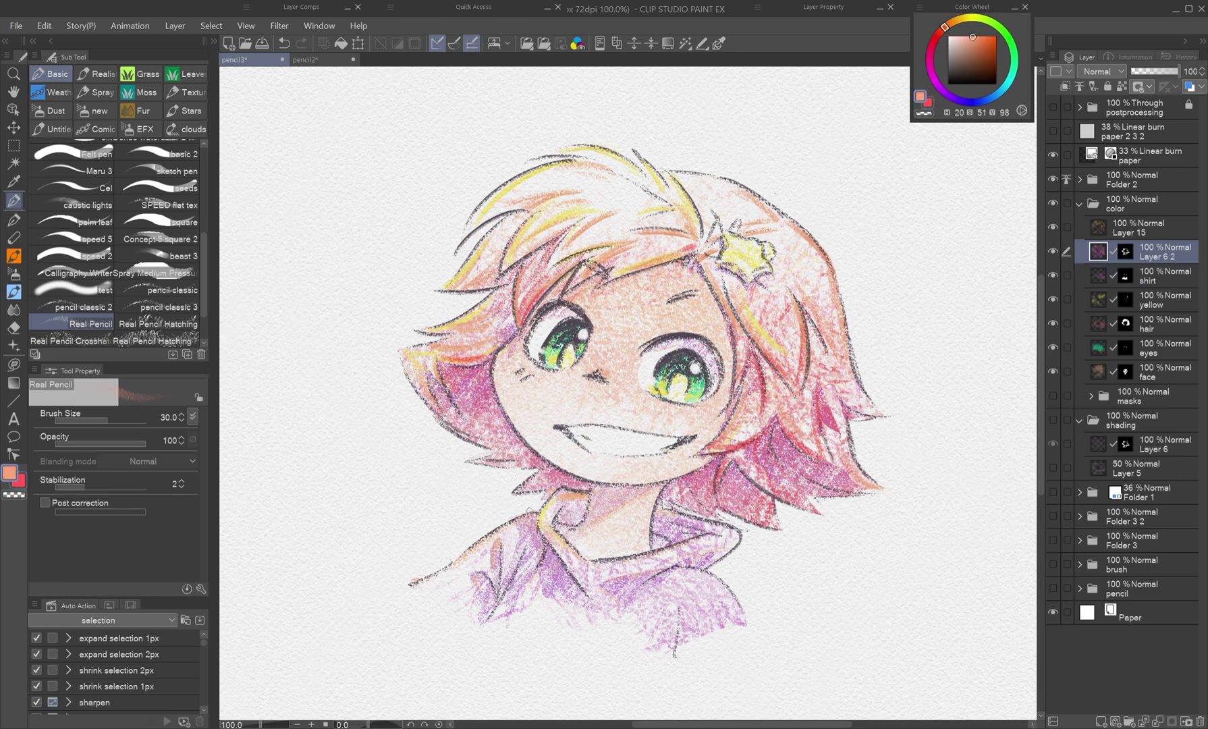
pyautogui.hotkey('ctrl', 'z')
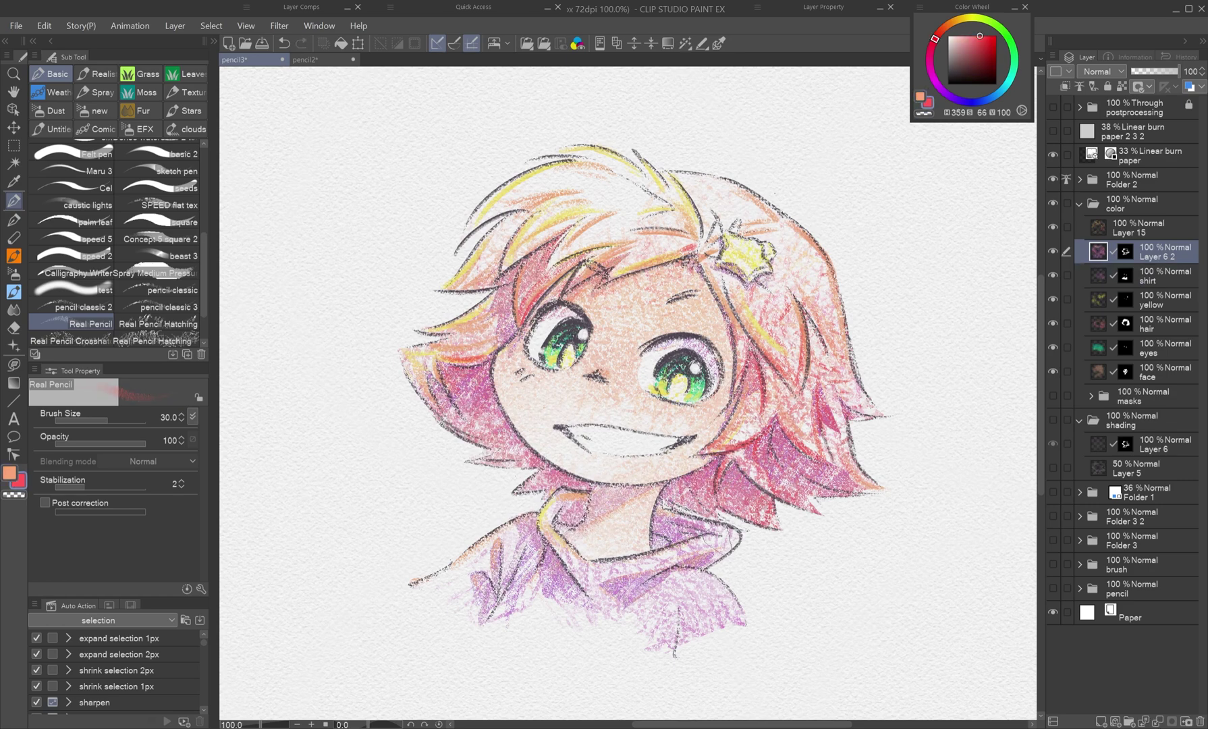
pyautogui.press('c')
pyautogui.click(1161, 252)
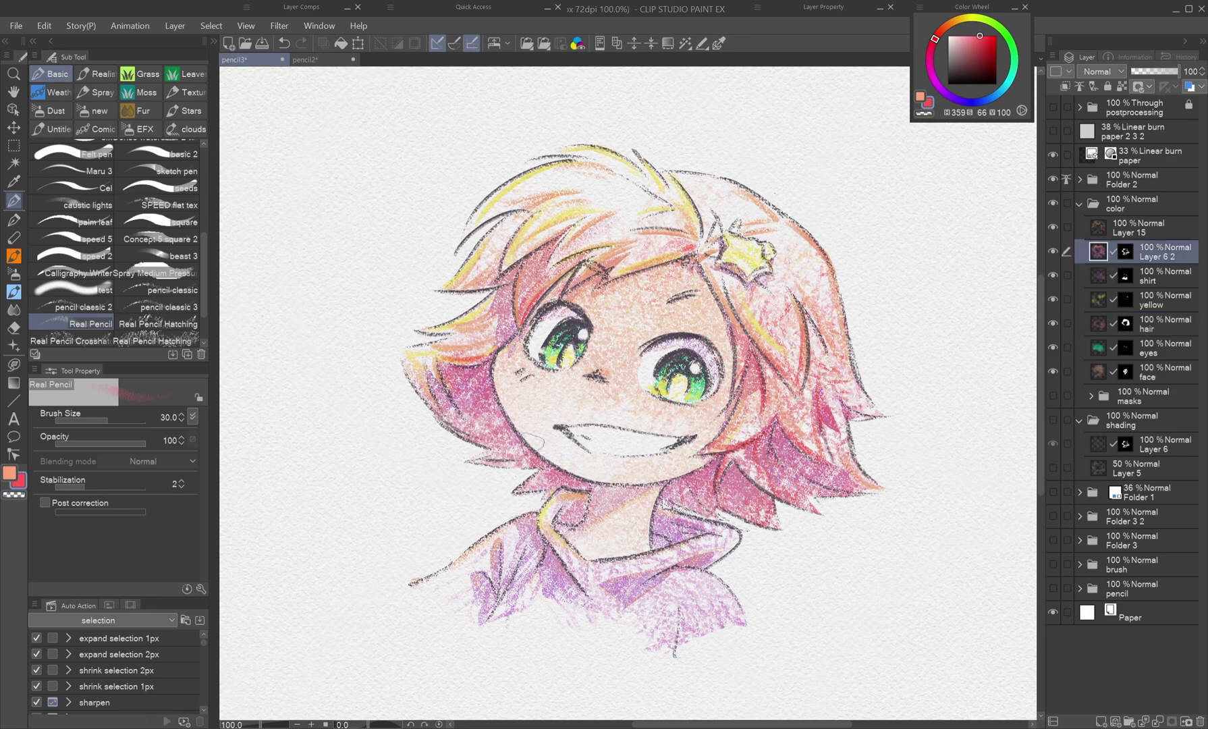
# Sample purple from the hair and blend it into the hair shadows beside the face and neck, alternating with transparent strokes.
pyautogui.keyDown('alt'); pyautogui.click(480, 399); pyautogui.keyUp('alt')
pyautogui.moveTo(457, 409); pyautogui.dragTo(500, 461)
pyautogui.press('c')
pyautogui.moveTo(466, 385); pyautogui.dragTo(496, 453)
pyautogui.press('c')
pyautogui.moveTo(790, 474)
pyautogui.mouseDown()
pyautogui.moveTo(844, 480)
pyautogui.moveTo(776, 465)
pyautogui.mouseUp()
pyautogui.press('x')
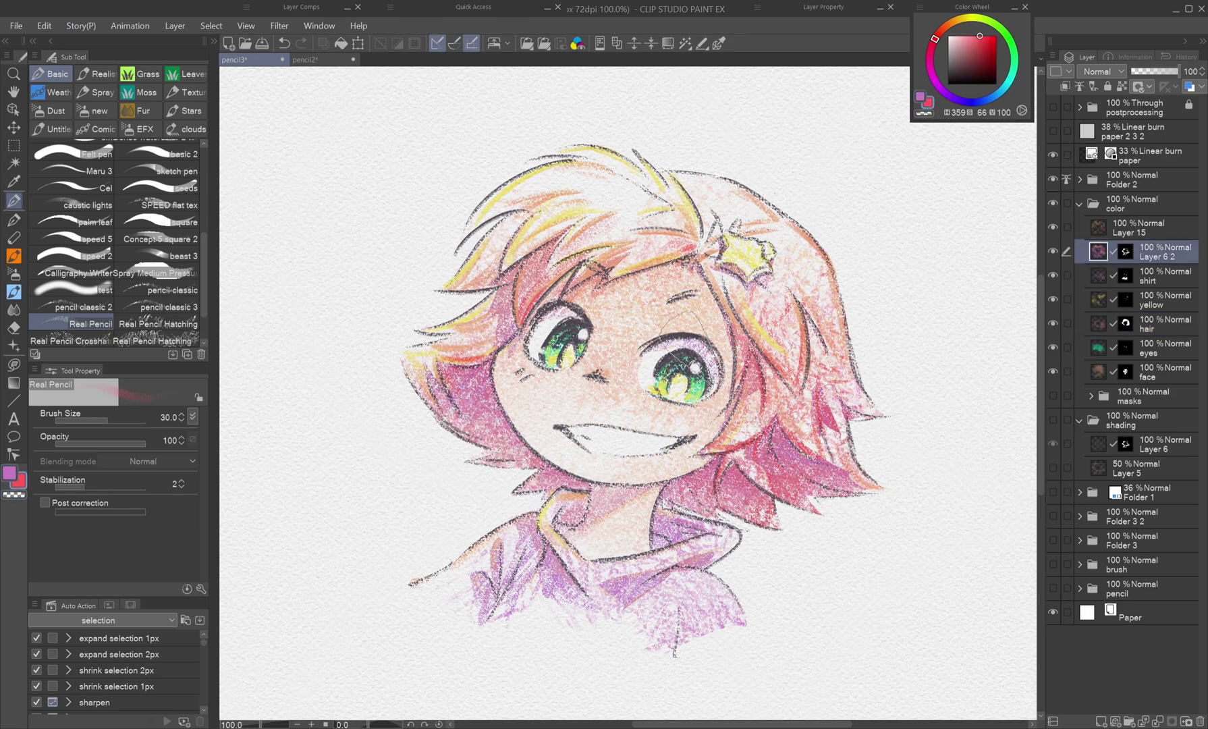